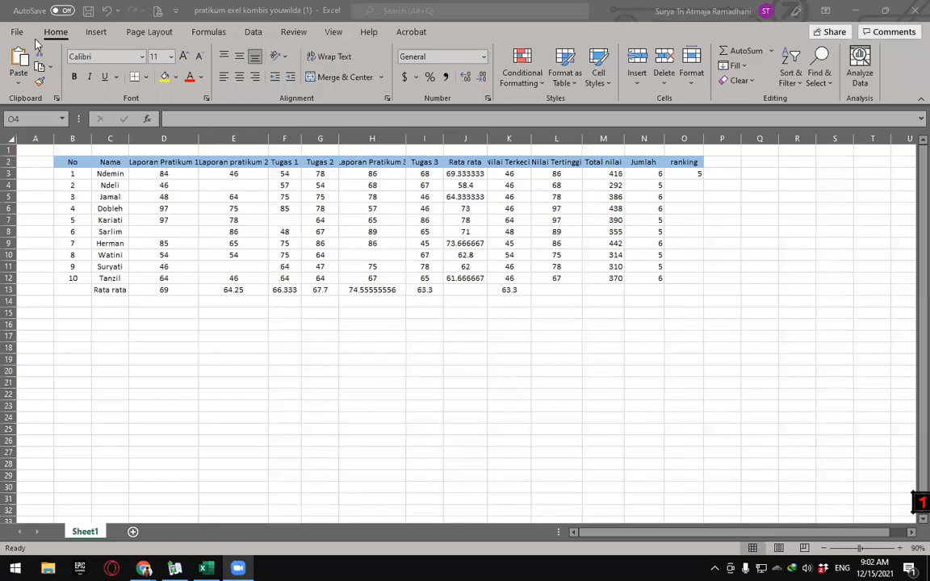
# Step: Create a new blank workbook
pyautogui.click(18, 32)
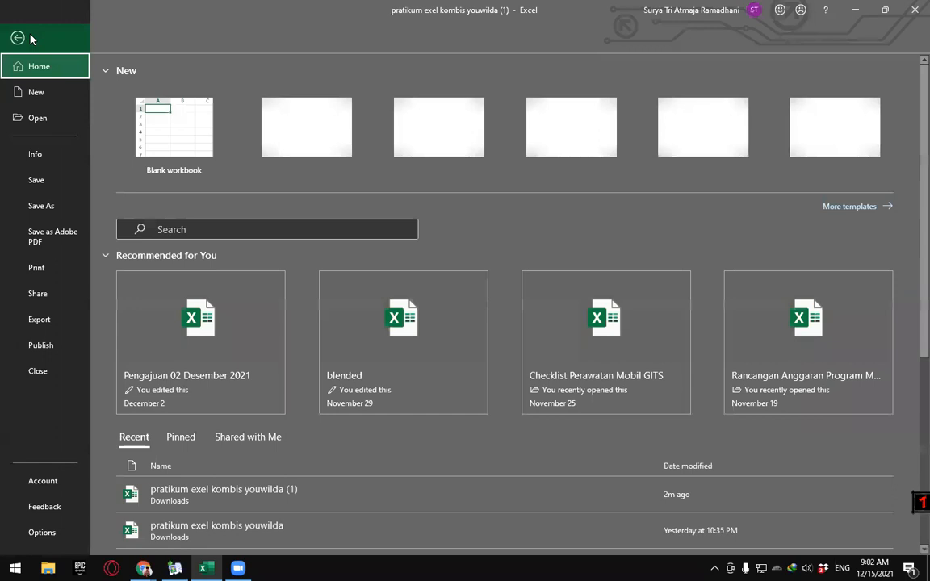
pyautogui.click(35, 91)
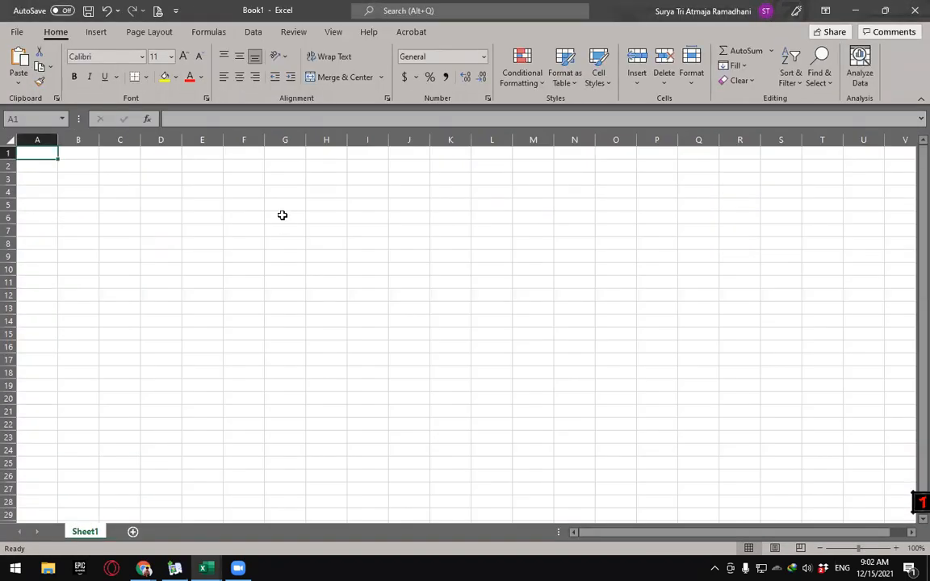
pyautogui.click(89, 168)
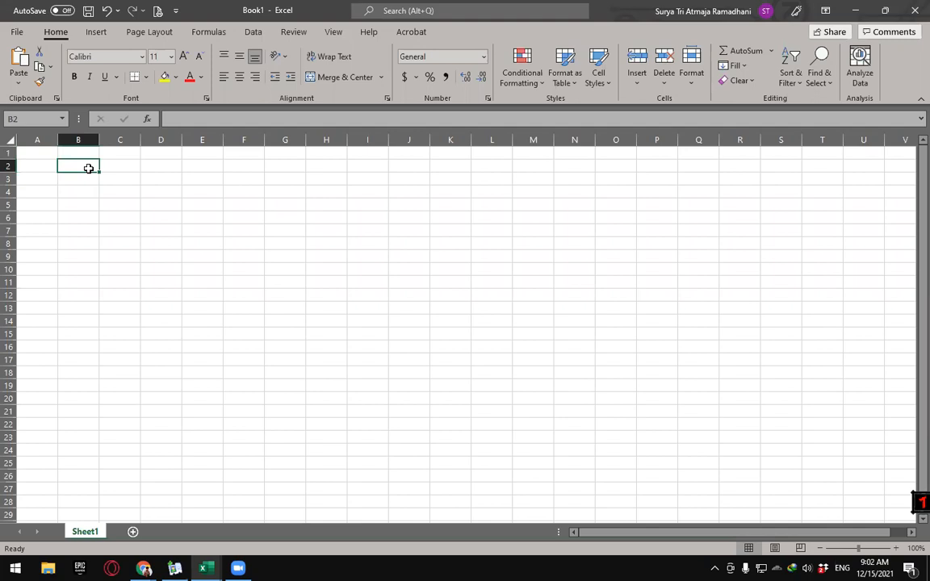
pyautogui.click(93, 189)
# Step: Enter the column headers KODE, NAMA BARANG, HARGA and SATUAN in cells B2 to E2
pyautogui.click(89, 167)
pyautogui.write('N')
pyautogui.press('BackSpace')
pyautogui.write('NO')
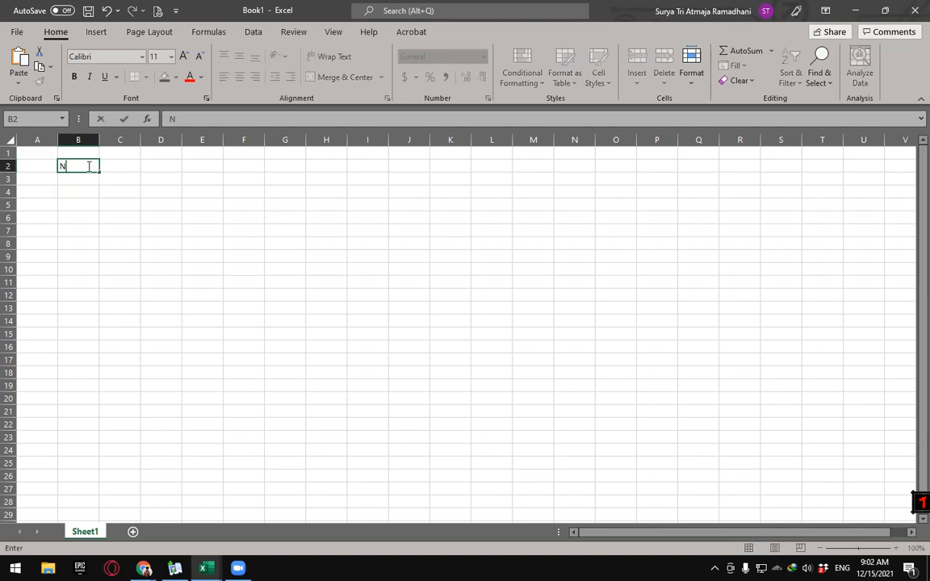
pyautogui.press('BackSpace')
pyautogui.press('BackSpace')
pyautogui.write('KODE')
pyautogui.press('Tab')
pyautogui.write('NAMA')
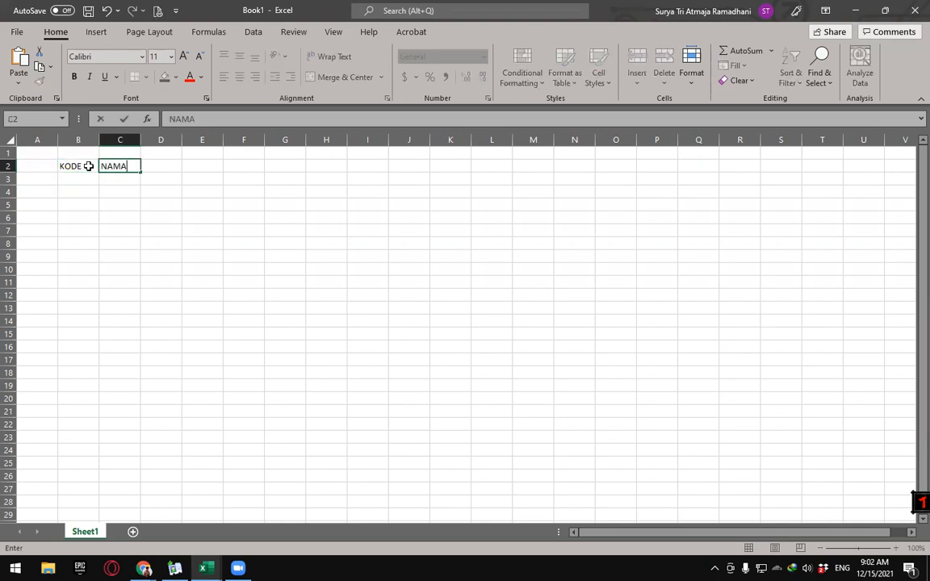
pyautogui.write(' BARANG')
pyautogui.press('Tab')
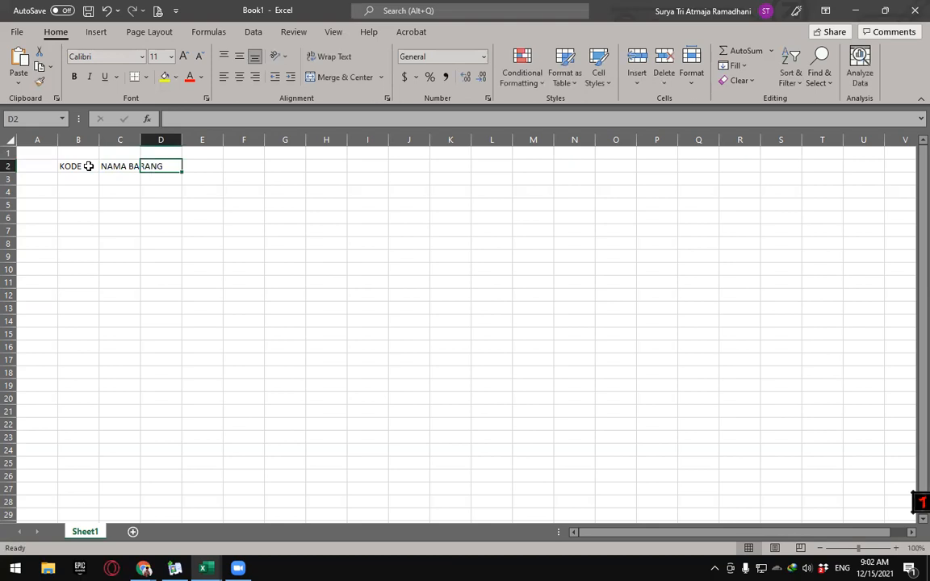
pyautogui.write('HARGA')
pyautogui.press('Tab')
pyautogui.write('SATUAN')
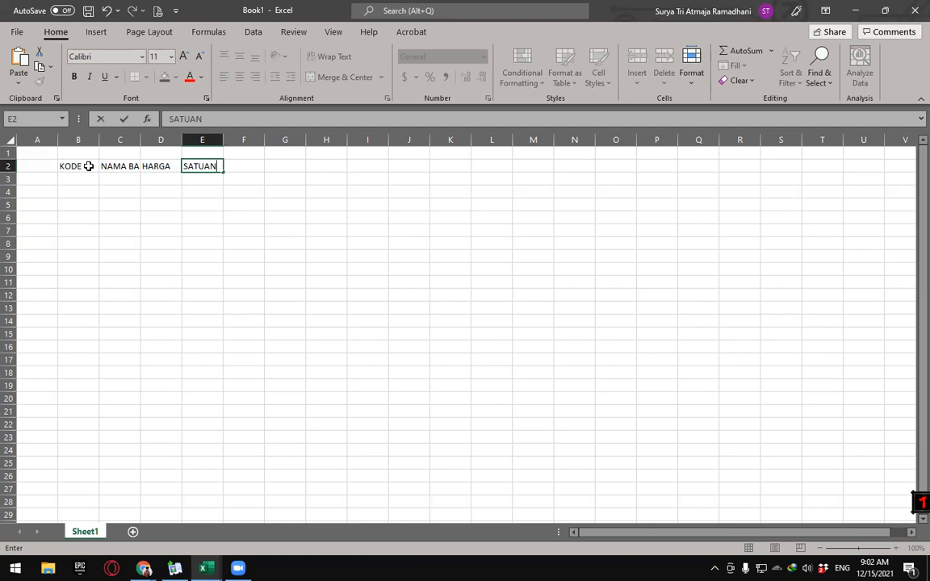
pyautogui.press('Left')
# Step: Fill the KODE column with the item codes A, B, C and D in cells B3 to B6
pyautogui.press('Left')
pyautogui.press('Left')
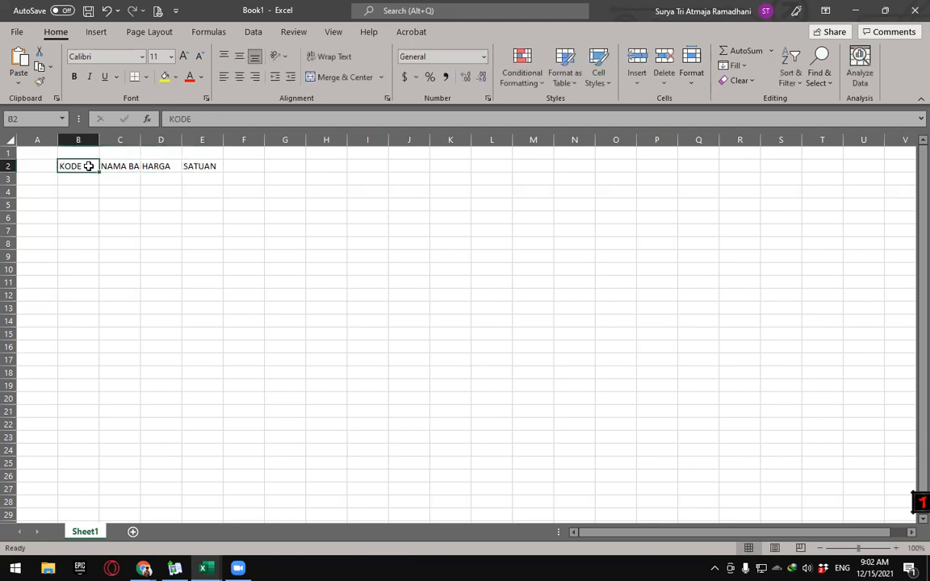
pyautogui.press('Down')
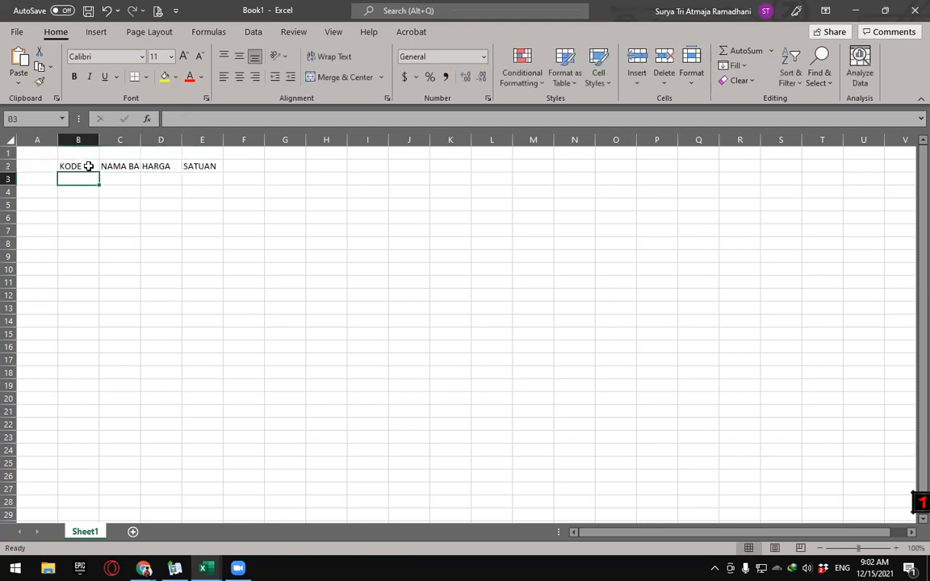
pyautogui.write('A')
pyautogui.press('Return')
pyautogui.write('B')
pyautogui.press('Return')
pyautogui.write('C')
pyautogui.press('Return')
pyautogui.write('D')
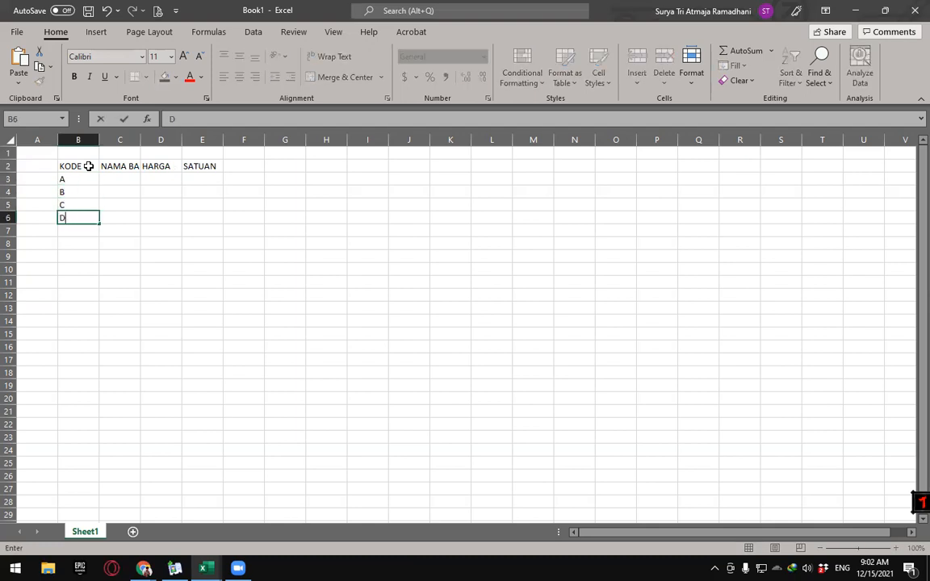
pyautogui.press('Return')
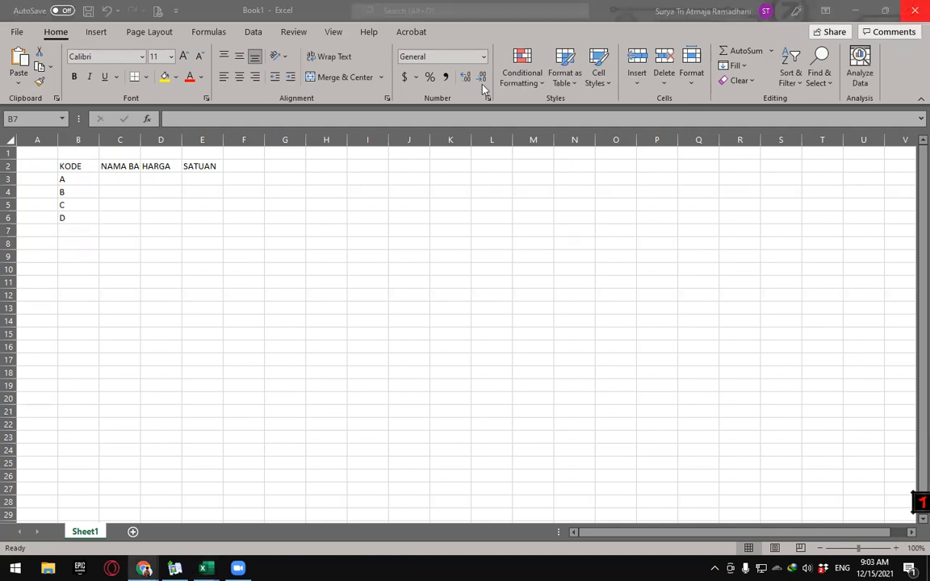
# Step: Fill the NAMA BARANG column with BERAS, MINYAK GORENG, JERUK and SAYUR in cells C3 to C6
pyautogui.click(83, 242)
pyautogui.moveTo(64, 166); pyautogui.dragTo(195, 212)
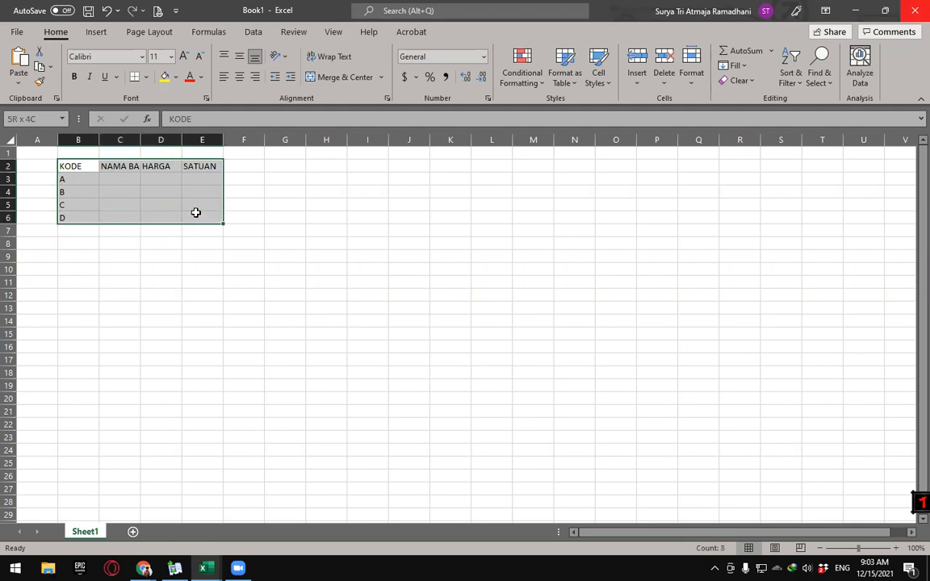
pyautogui.click(110, 175)
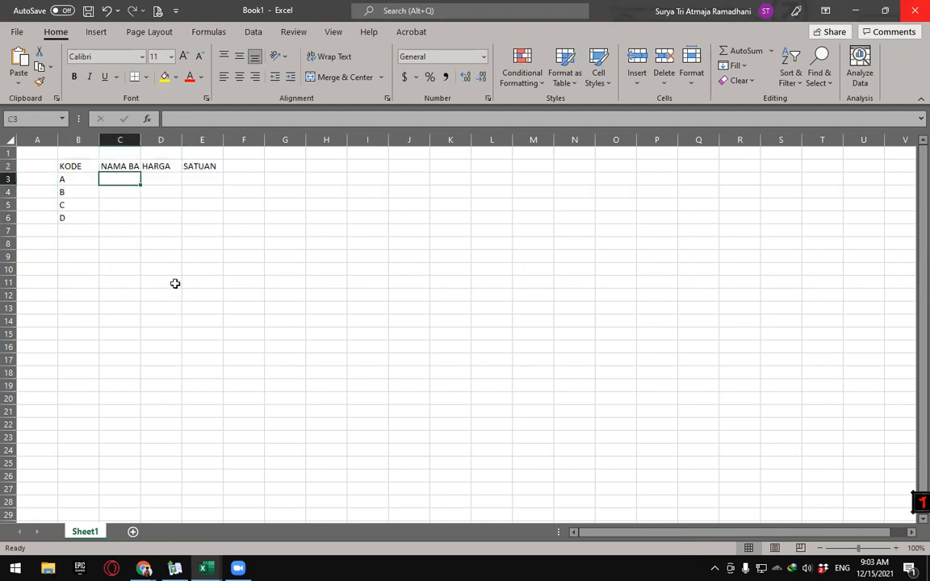
pyautogui.write('BERAS')
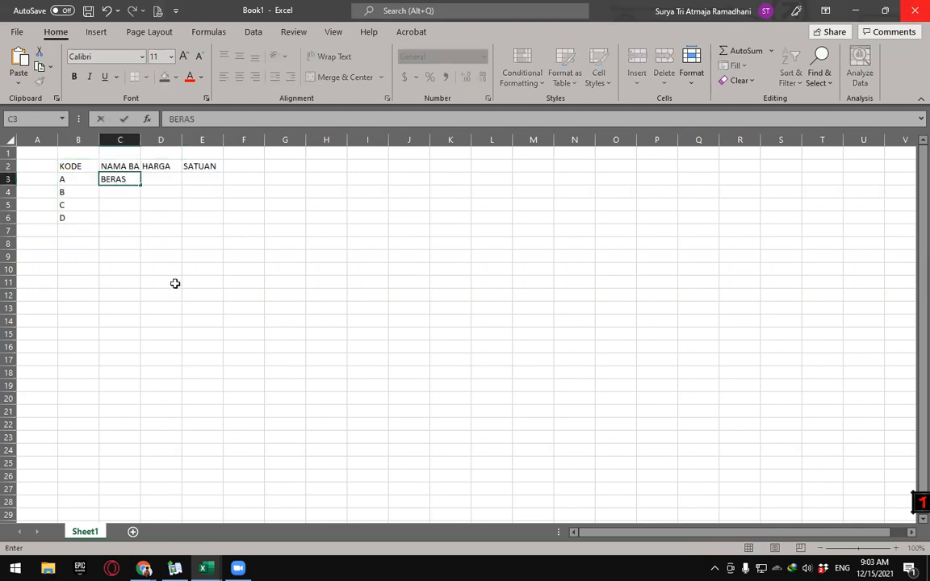
pyautogui.press('Return')
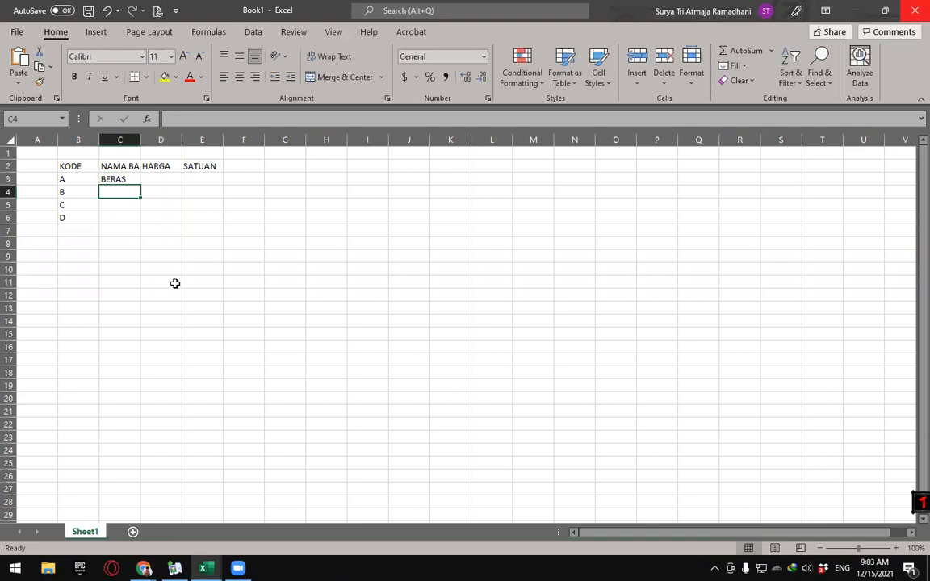
pyautogui.write('MINYAK ')
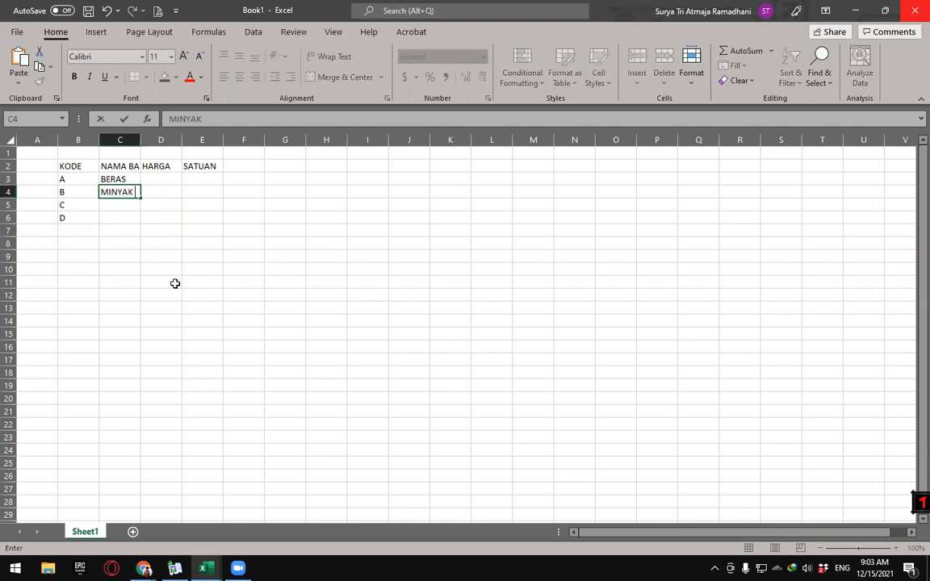
pyautogui.write('GORENG')
pyautogui.press('Return')
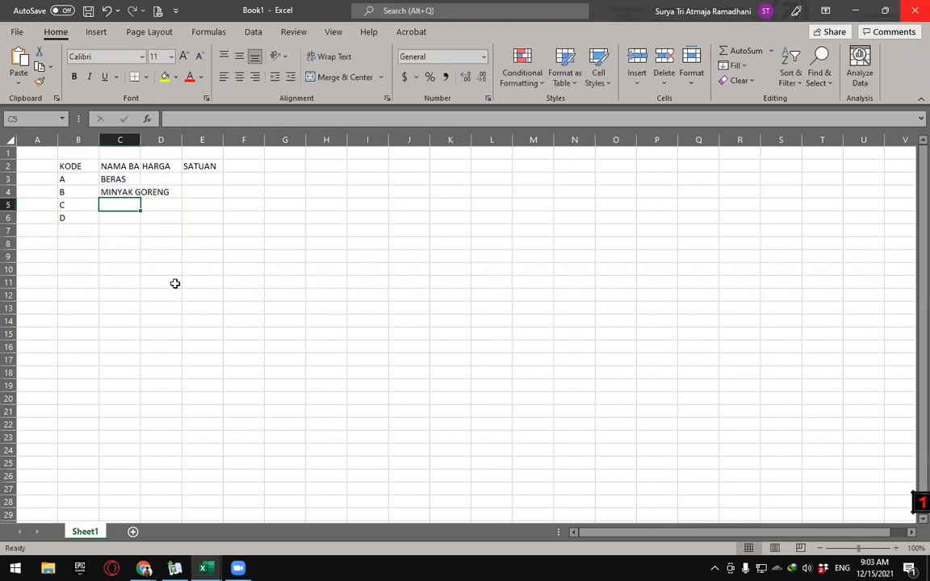
pyautogui.write('JERU')
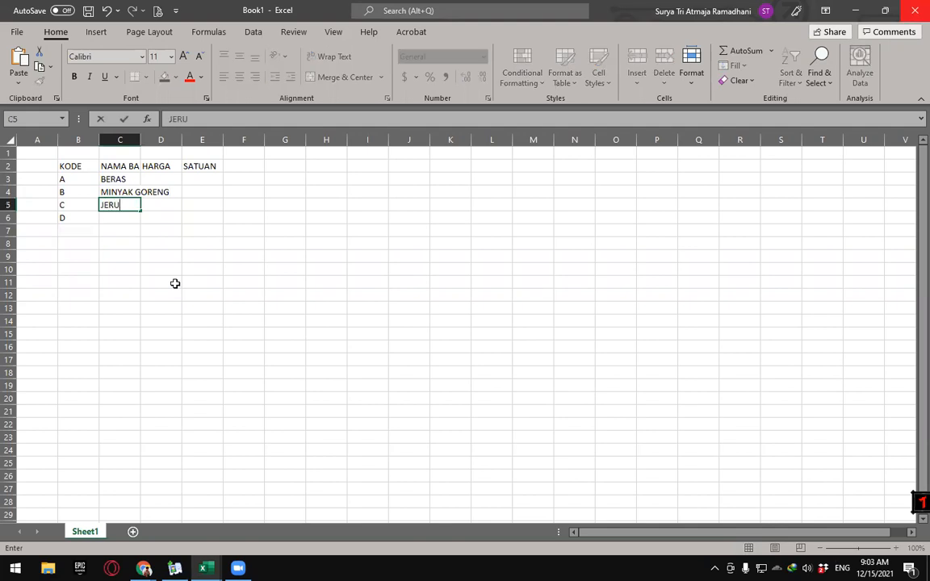
pyautogui.write('K')
pyautogui.press('Return')
pyautogui.write('S')
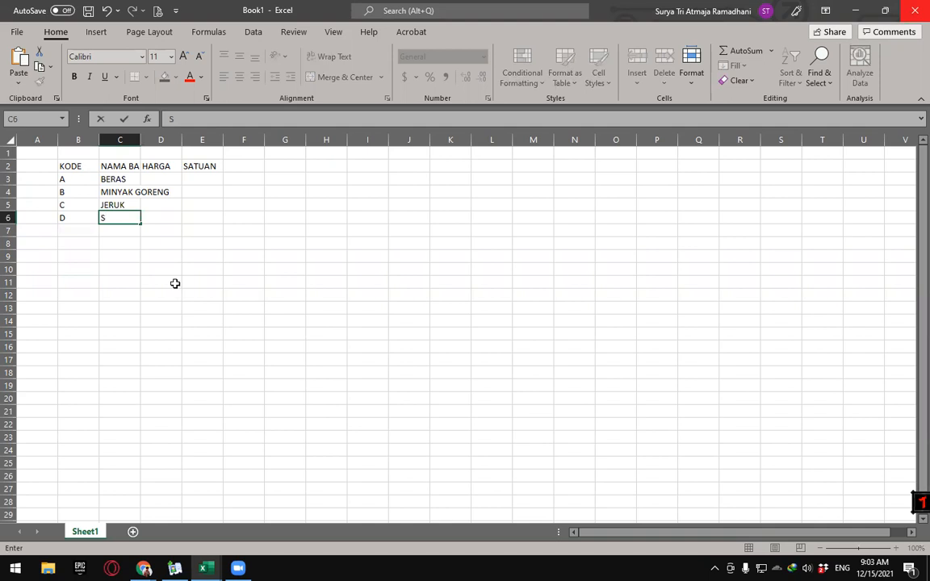
pyautogui.write('AYUR')
pyautogui.press('Right')
# Step: Fill the HARGA column with the prices 10000, 25000, 2500 and 3000 in cells D3 to D6
pyautogui.press('Up')
pyautogui.press('Up')
pyautogui.press('Up')
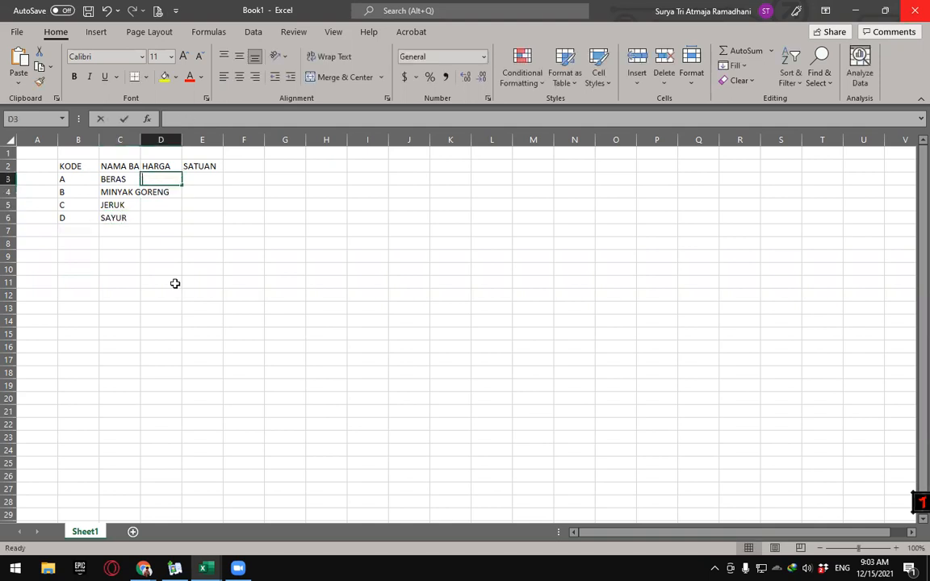
pyautogui.write('10000')
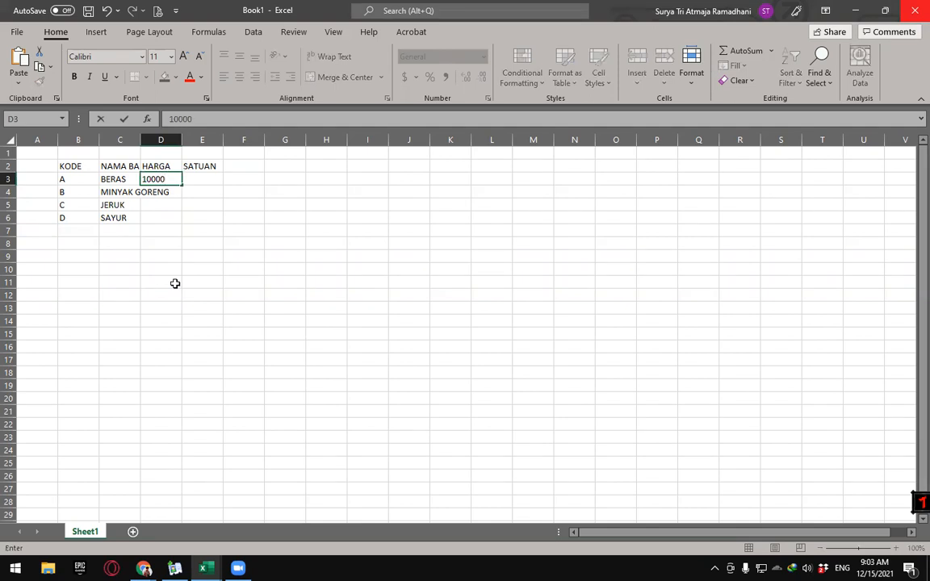
pyautogui.press('Return')
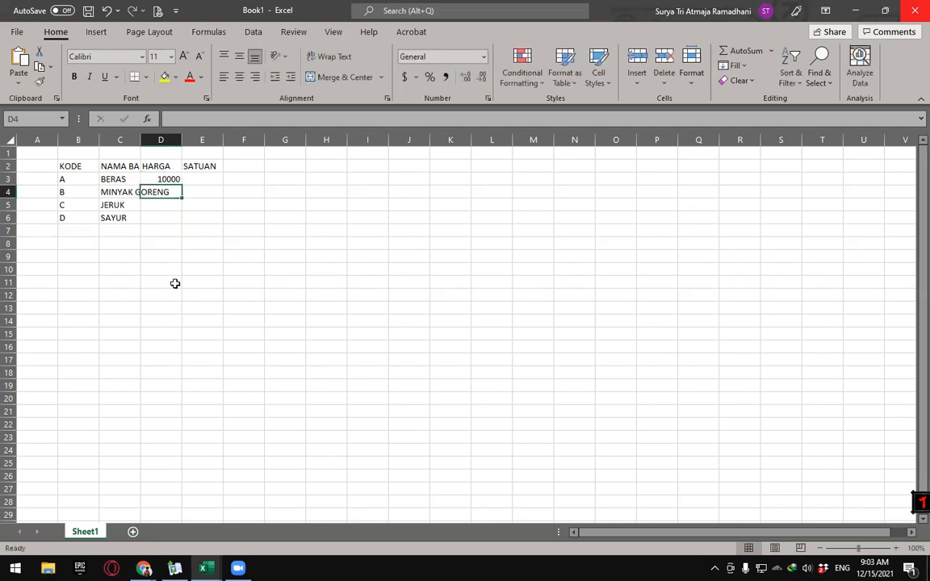
pyautogui.write('25000')
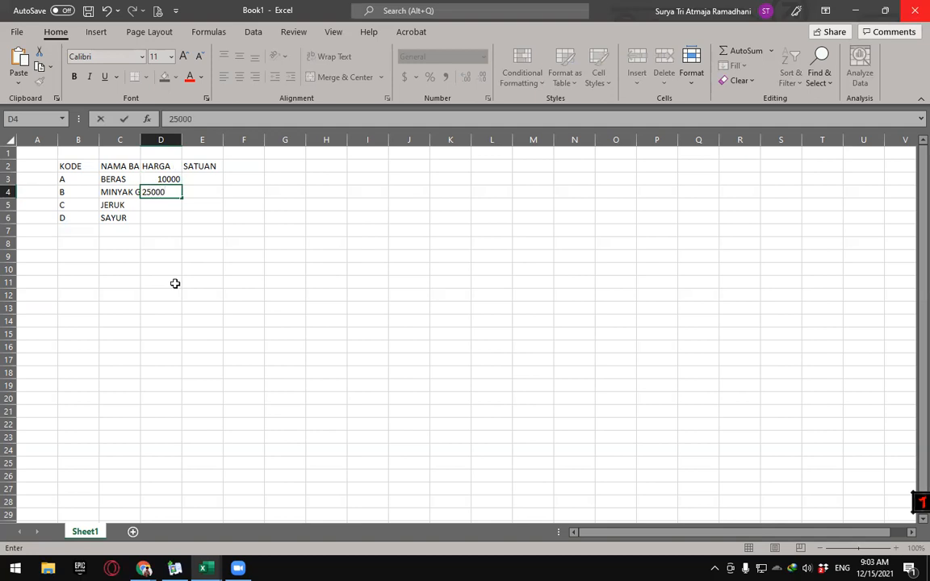
pyautogui.press('Return')
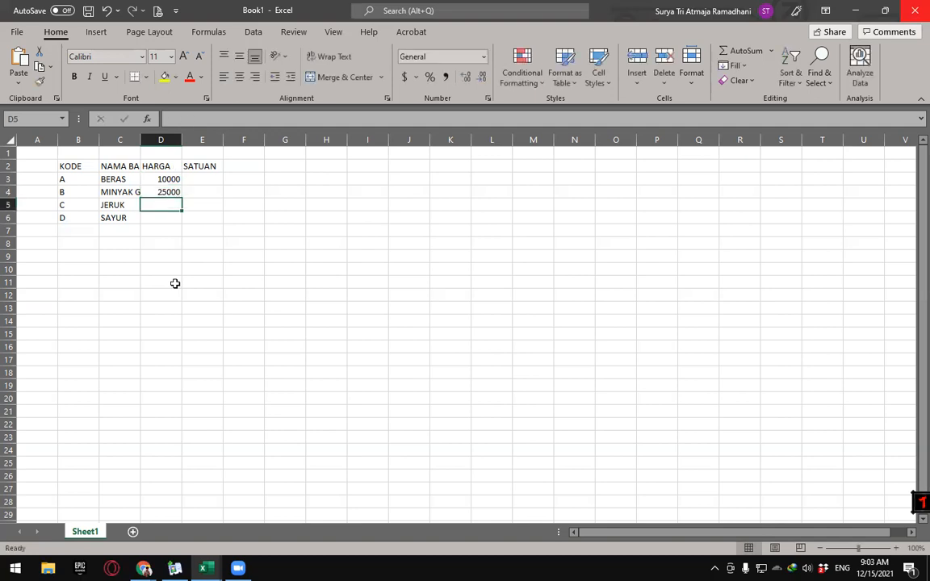
pyautogui.write('25')
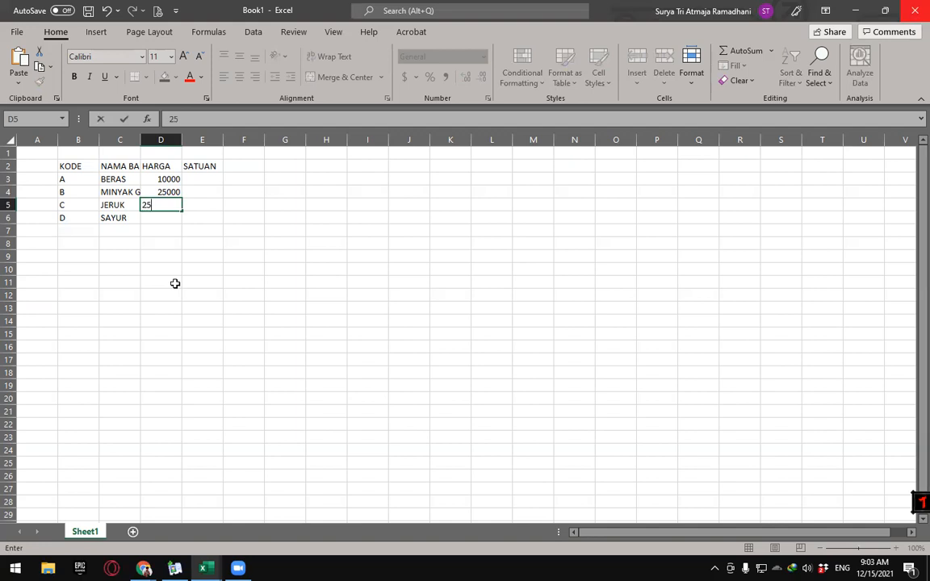
pyautogui.write('00')
pyautogui.press('Return')
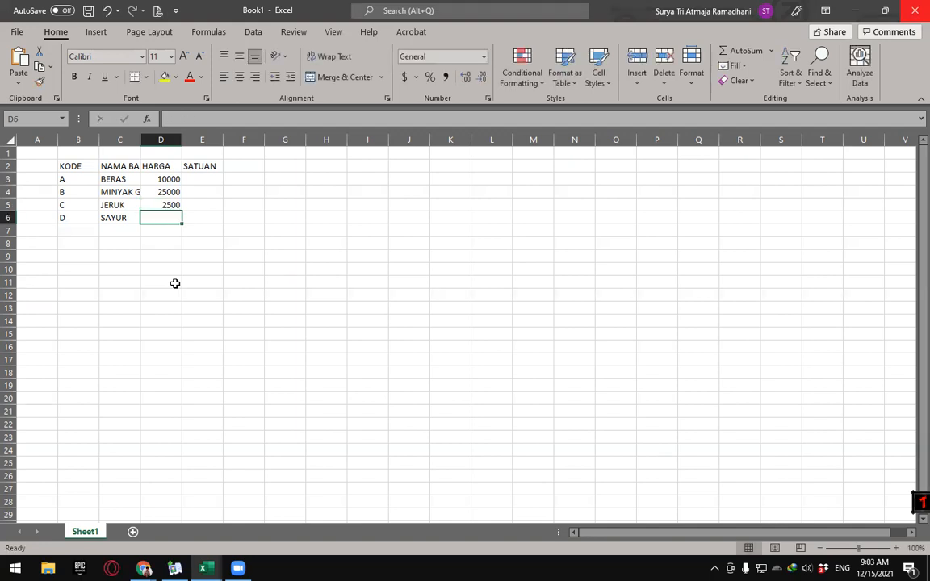
pyautogui.write('3000')
pyautogui.press('Return')
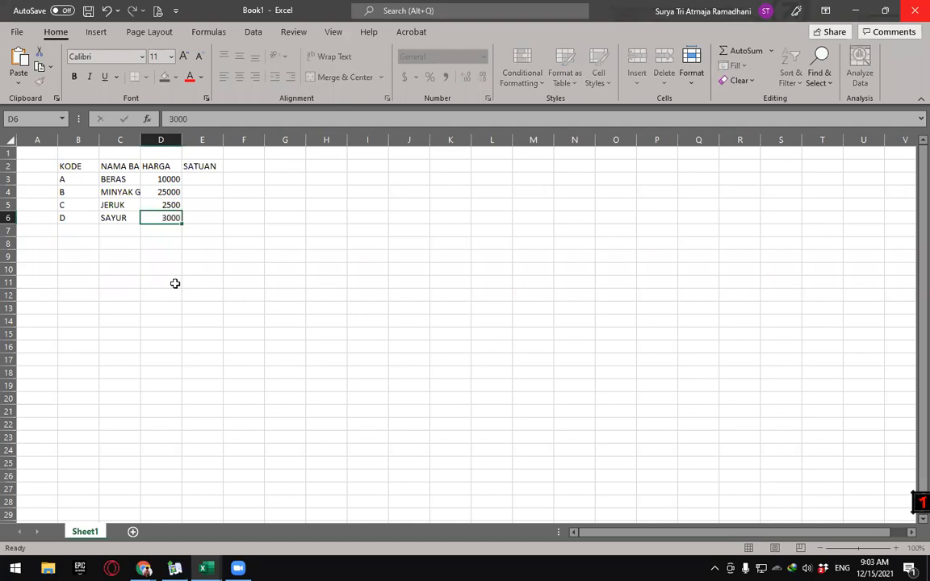
# Step: Fill the SATUAN column with the units KILOGRAM, LITER, BUAH and IKAT in cells E3 to E6
pyautogui.press('Right')
pyautogui.press('Up')
pyautogui.press('Up')
pyautogui.press('Up')
pyautogui.write('KILOGRA')
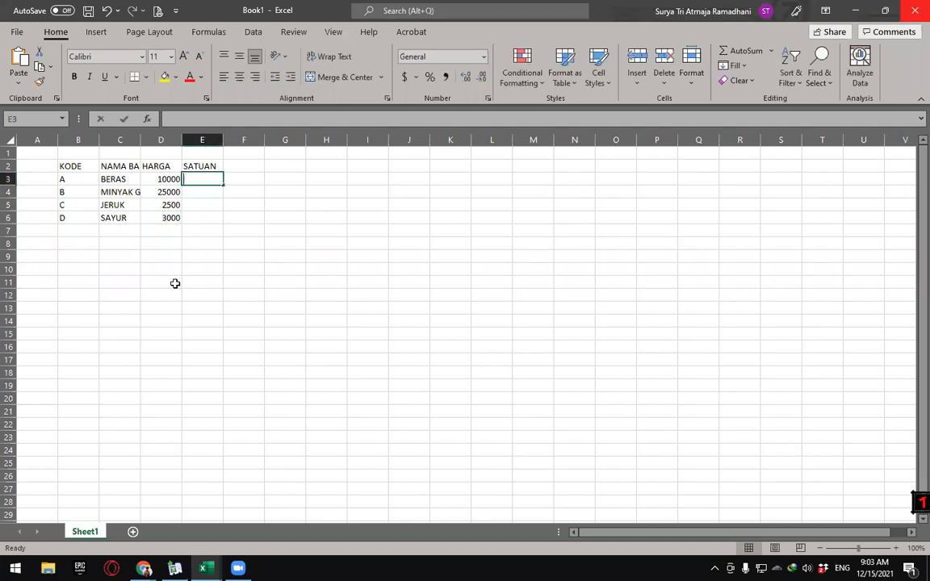
pyautogui.write('M')
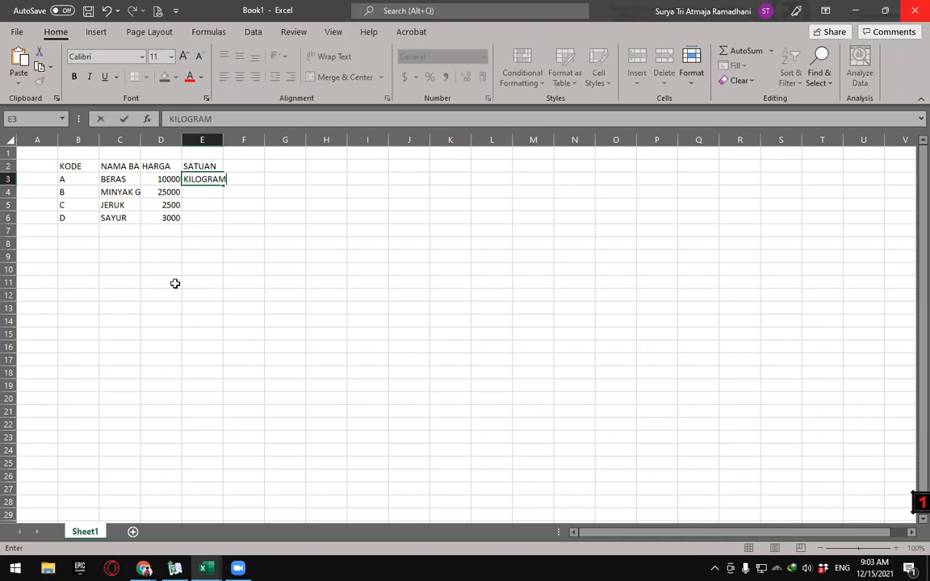
pyautogui.press('Return')
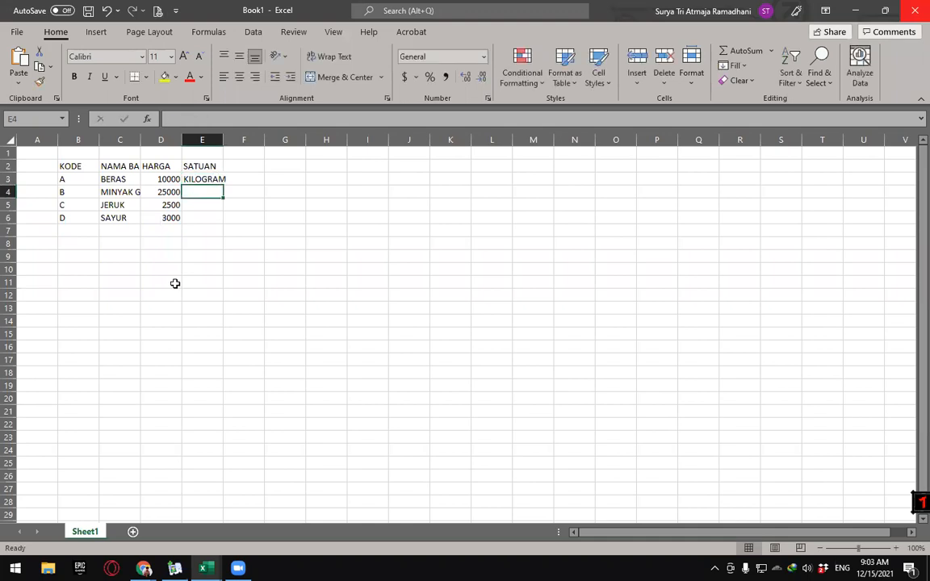
pyautogui.write('LITER')
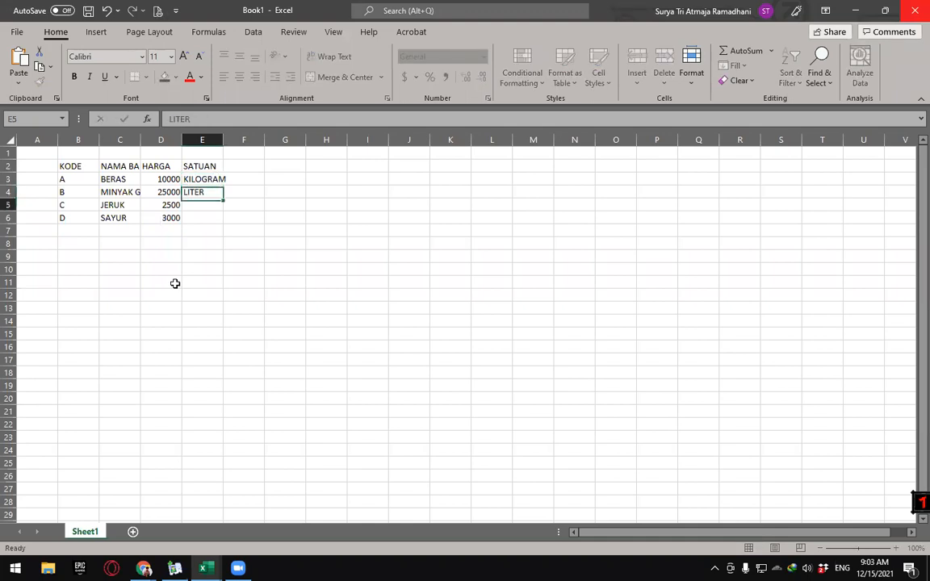
pyautogui.press('Return')
pyautogui.write('BUAH')
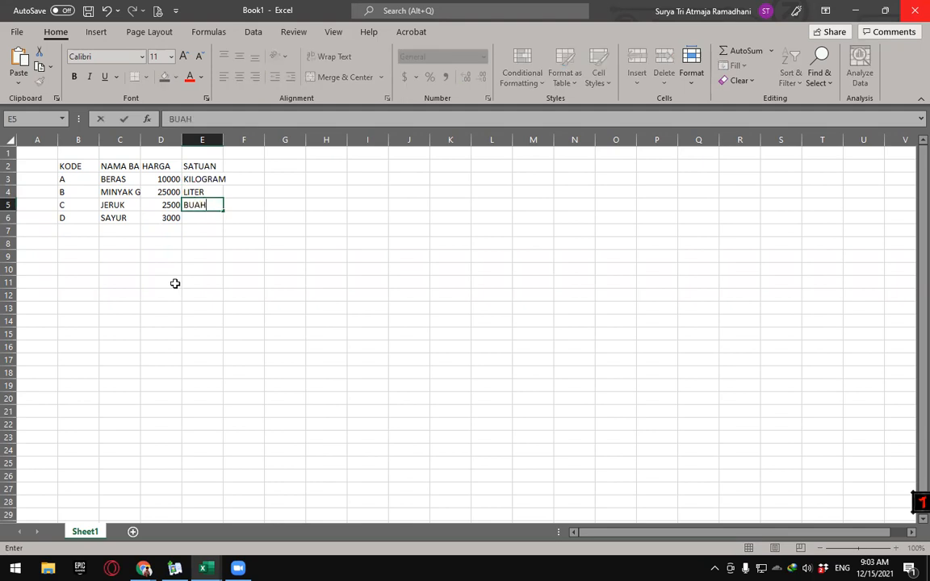
pyautogui.press('Return')
pyautogui.write('IKAT')
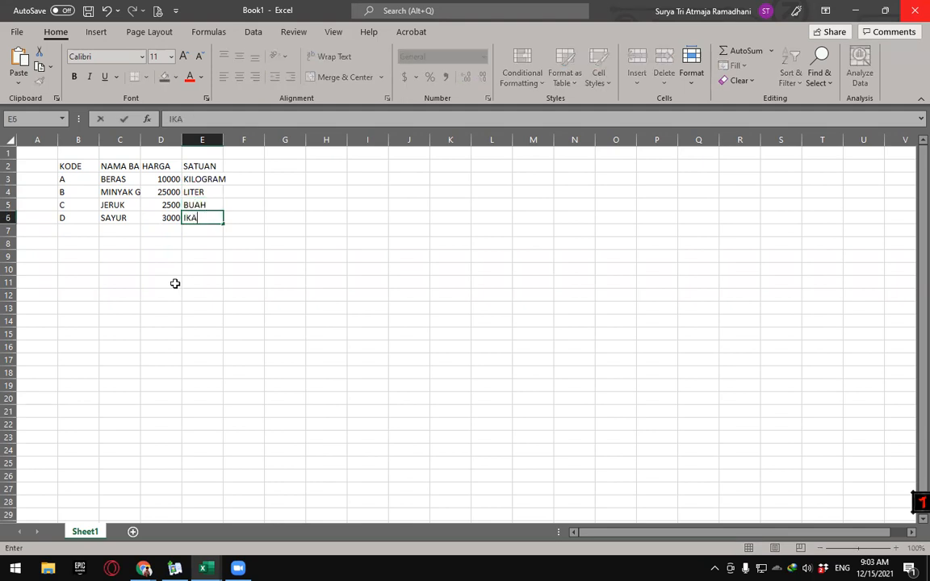
pyautogui.press('Up')
pyautogui.press('Up')
pyautogui.press('Up')
pyautogui.press('Left')
pyautogui.press('Right')
pyautogui.press('Down')
pyautogui.press('Left')
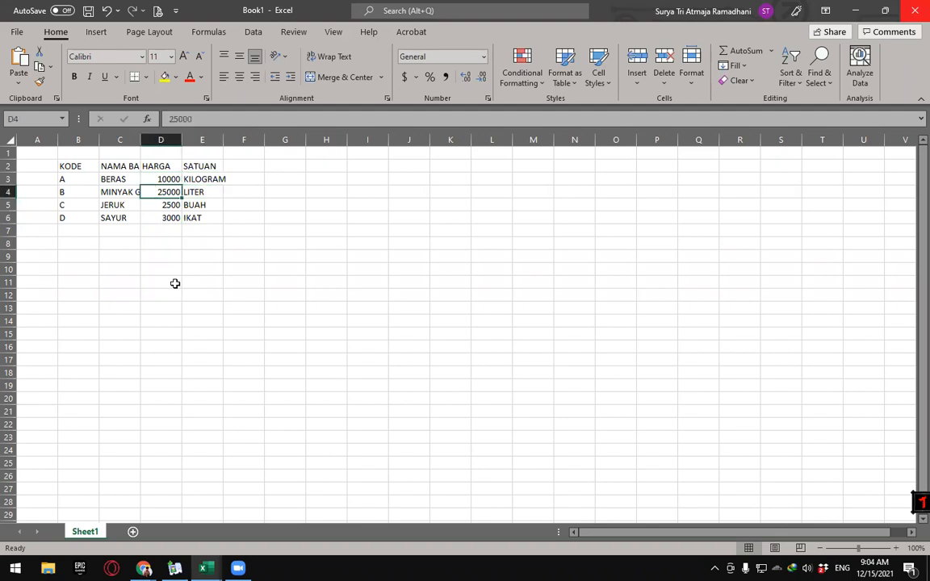
pyautogui.press('Right')
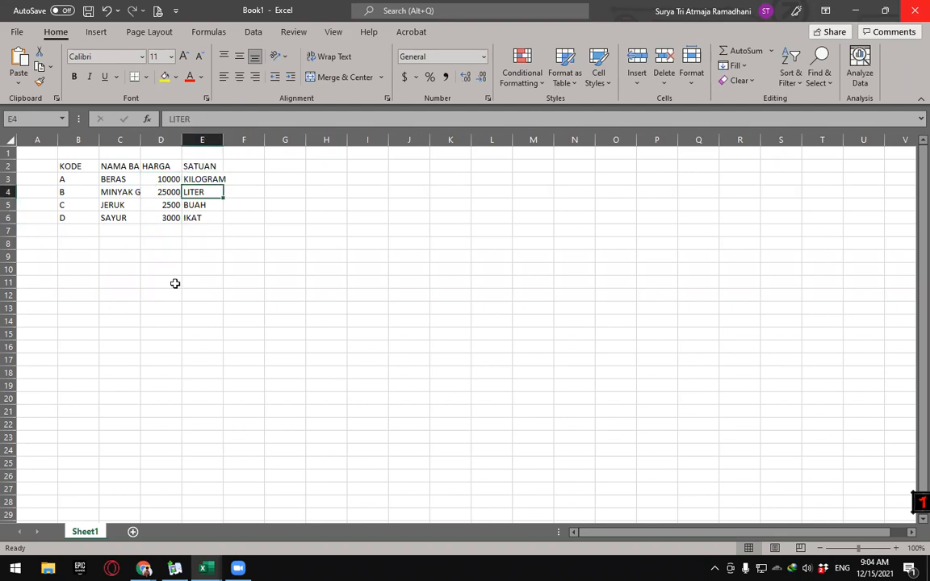
pyautogui.press('Down')
pyautogui.press('Left')
pyautogui.press('Right')
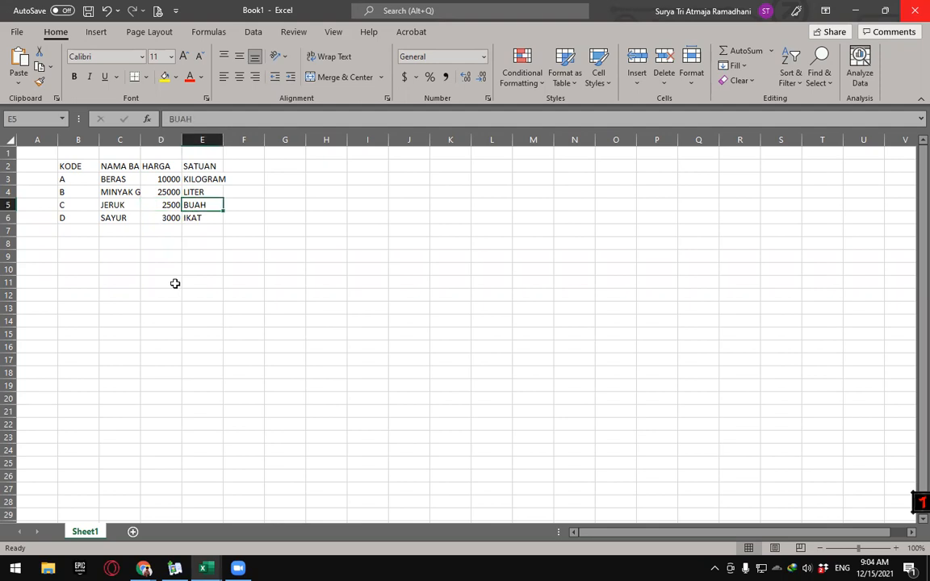
pyautogui.press('Down')
pyautogui.press('Left')
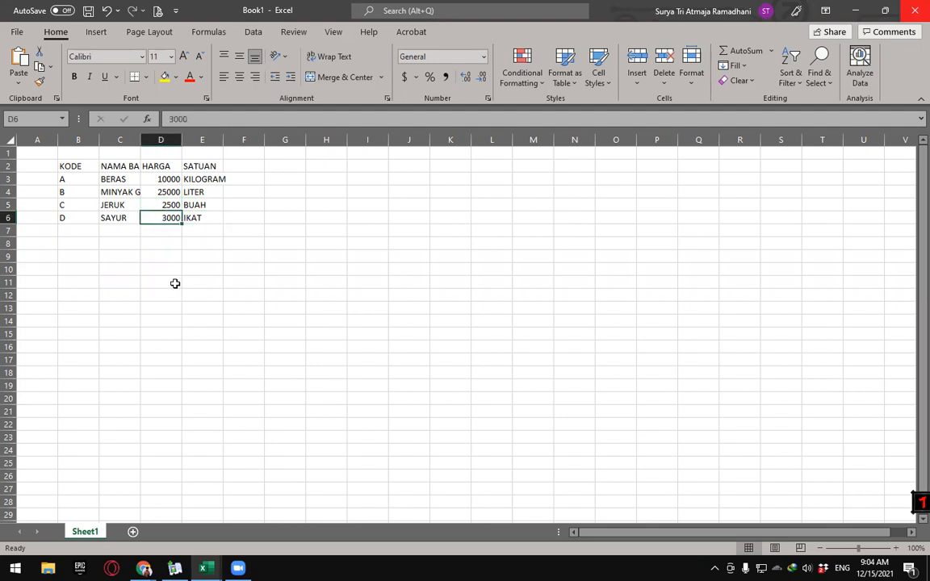
pyautogui.press('Right')
pyautogui.press('Up')
pyautogui.press('Up')
pyautogui.press('Up')
pyautogui.press('Up')
pyautogui.press('Up')
pyautogui.press('Left')
pyautogui.press('Left')
pyautogui.press('Left')
pyautogui.press('Left')
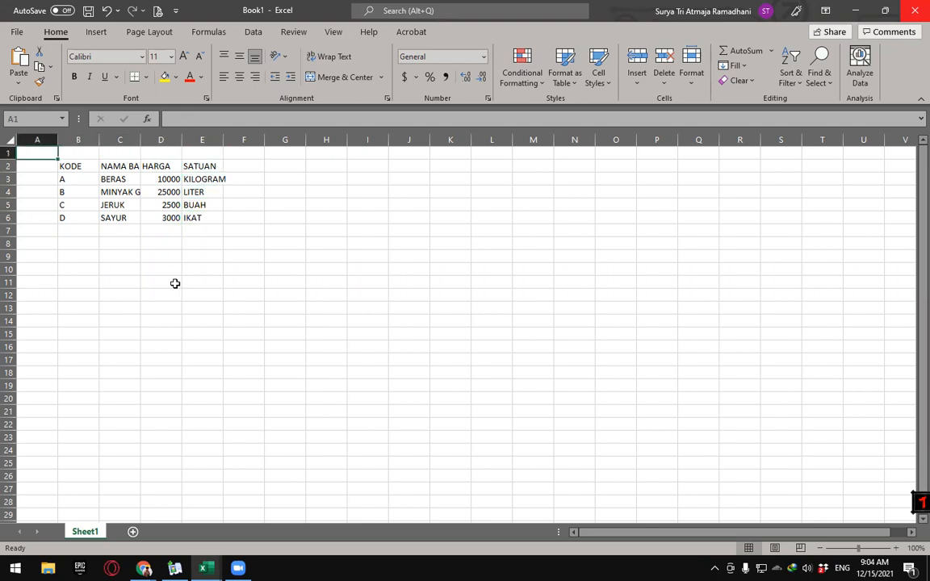
# Step: Enter the note VLOOKUP ITU MENGAMBIL DATA SECARA VERTIKAL in cell B7, directly below the item table
pyautogui.press('Down')
pyautogui.press('Down')
pyautogui.press('Down')
pyautogui.press('Down')
pyautogui.press('Down')
pyautogui.press('Down')
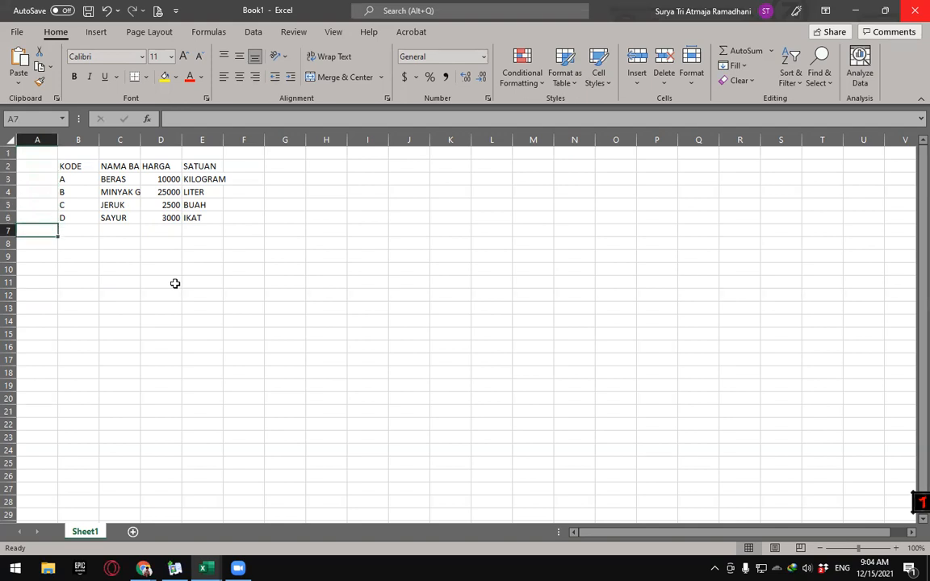
pyautogui.press('Right')
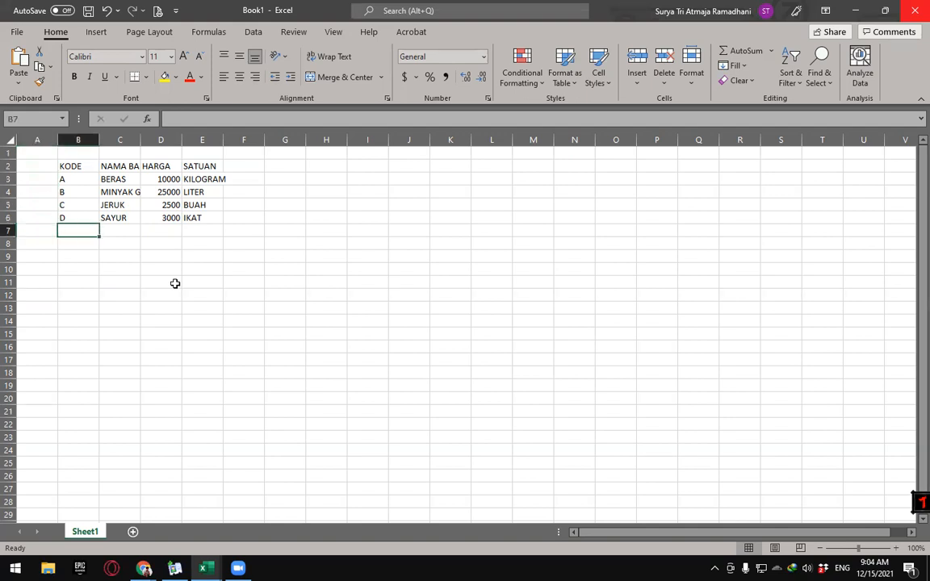
pyautogui.write('VLOOK')
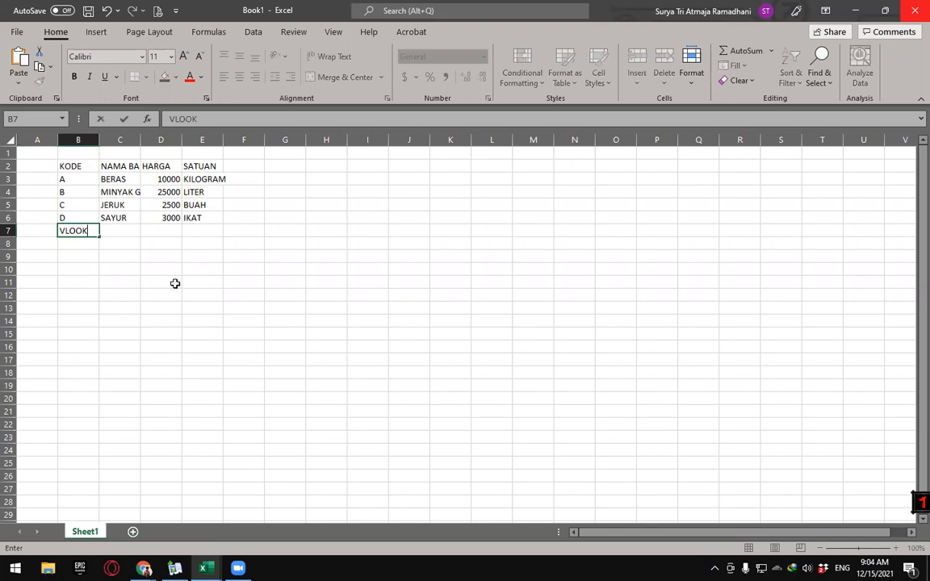
pyautogui.write('UP ITU MENGAM')
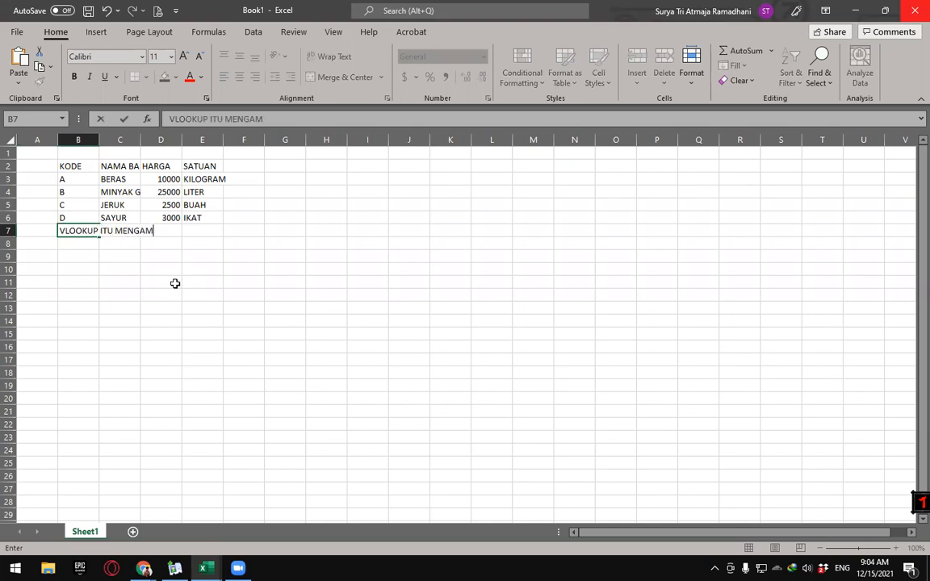
pyautogui.write('BIL DATA SECAA')
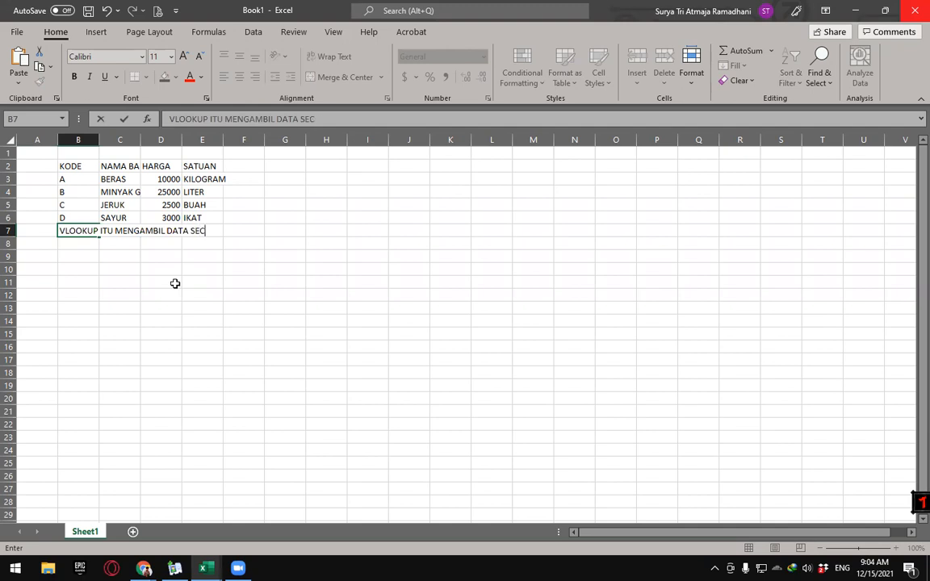
pyautogui.press('BackSpace')
pyautogui.write('RA VERTIKAL')
pyautogui.press('Return')
pyautogui.press('Up')
# Step: Merge and center the VLOOKUP note across cells B7 to F7
pyautogui.moveTo(240, 234); pyautogui.dragTo(81, 231)
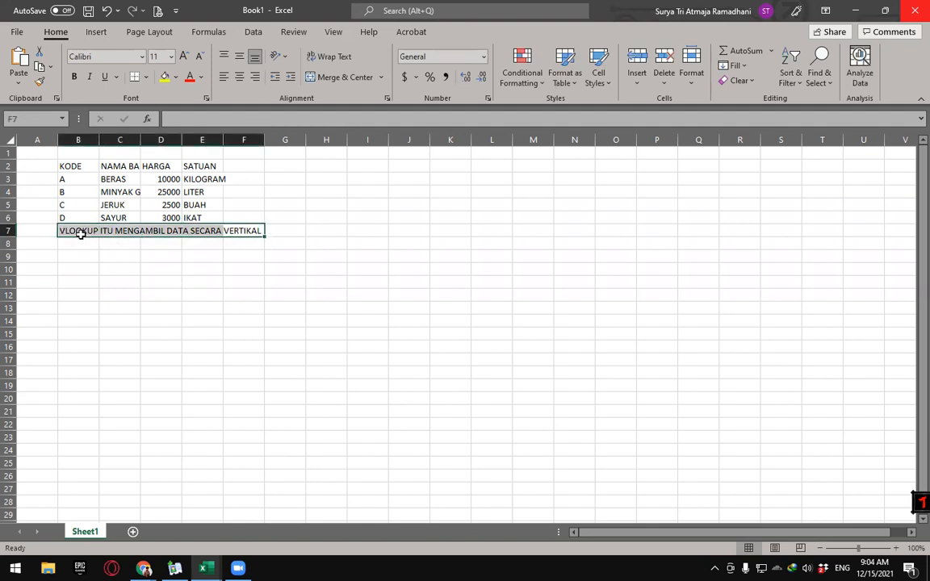
pyautogui.click(339, 76)
pyautogui.click(243, 214)
pyautogui.click(133, 268)
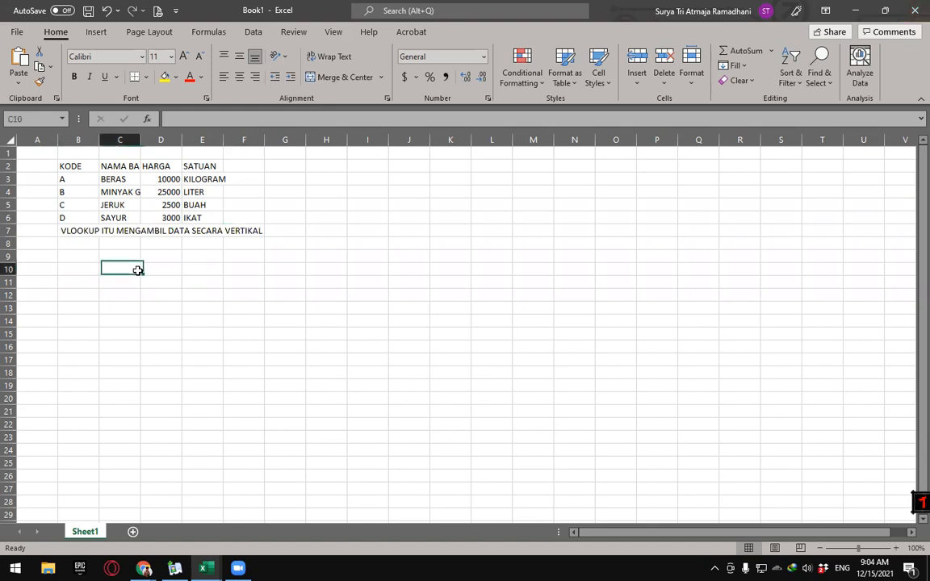
pyautogui.click(86, 257)
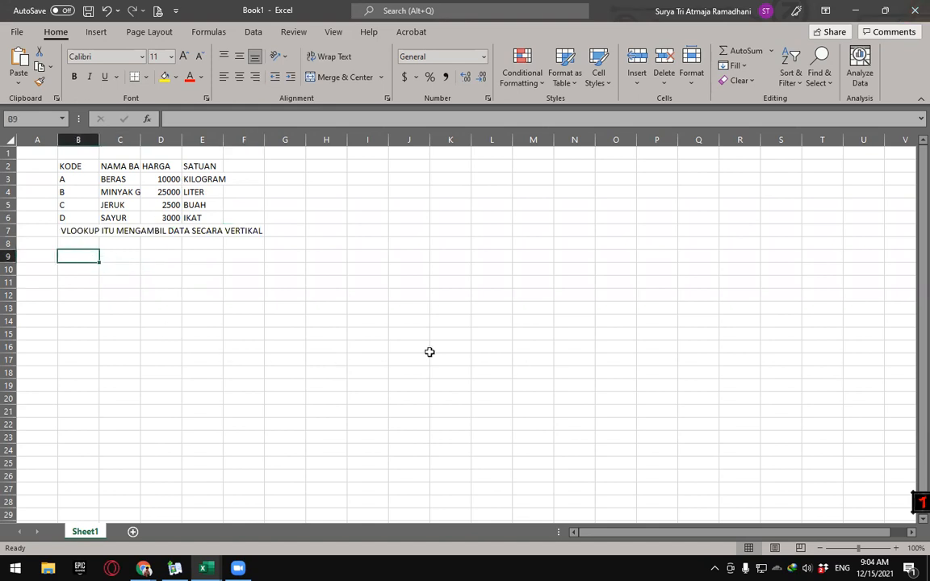
# Step: Fill the header cells B2 to E2 of the item table with yellow
pyautogui.moveTo(77, 168); pyautogui.dragTo(209, 163)
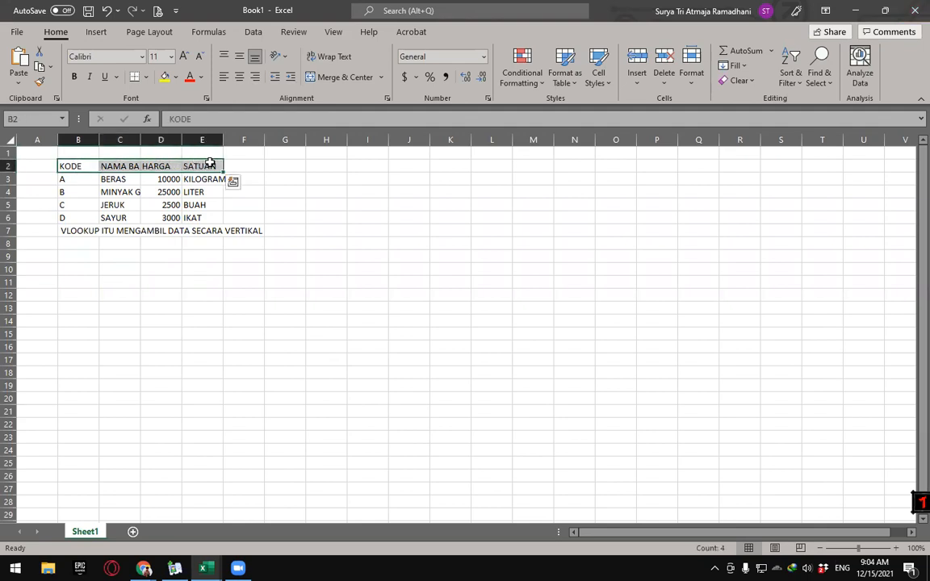
pyautogui.click(164, 77)
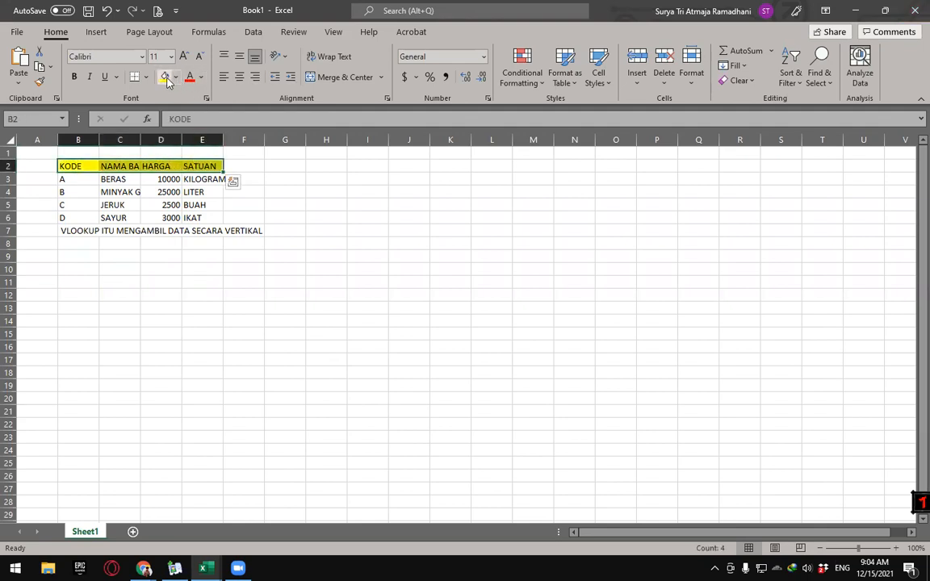
pyautogui.click(163, 275)
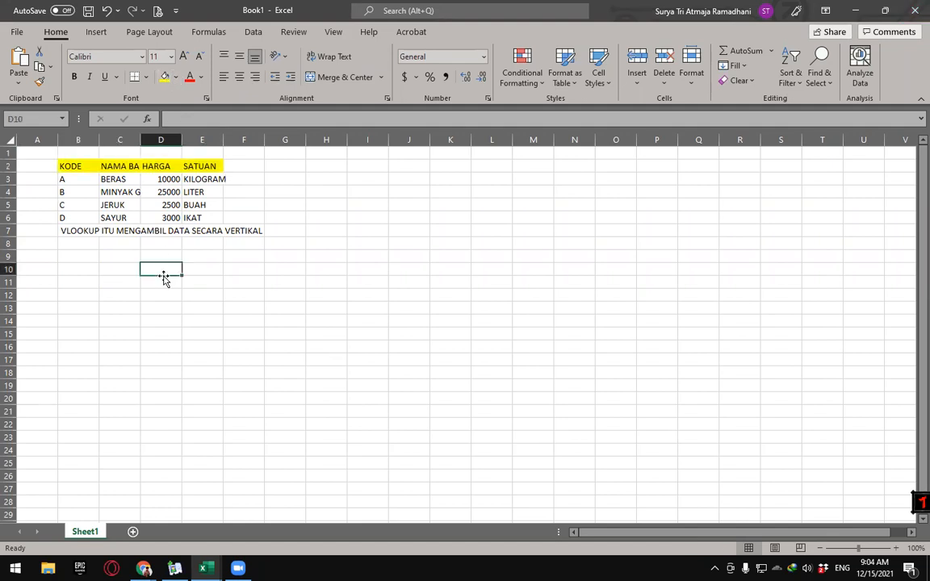
pyautogui.click(78, 257)
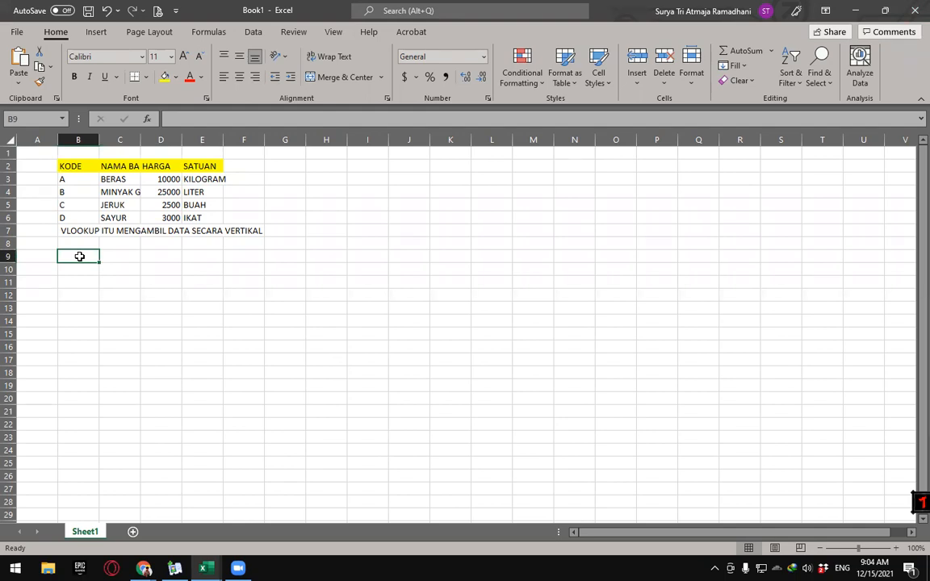
pyautogui.click(123, 180)
pyautogui.moveTo(122, 180); pyautogui.dragTo(127, 218)
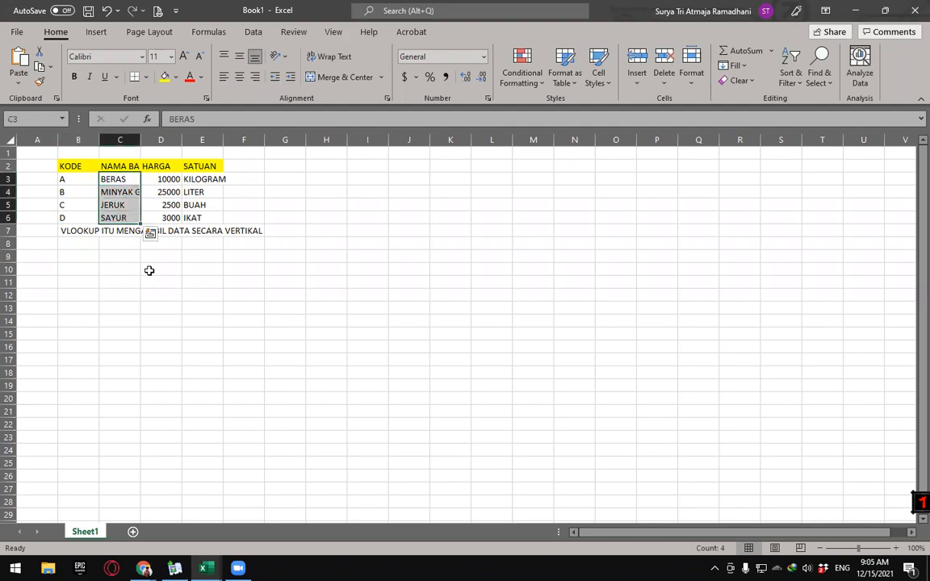
pyautogui.moveTo(124, 179); pyautogui.dragTo(121, 212)
pyautogui.click(133, 302)
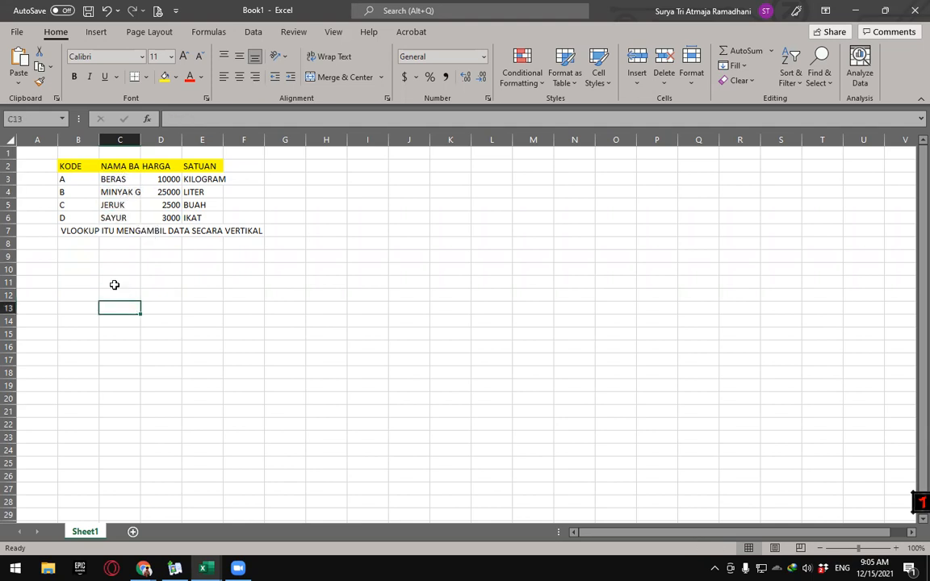
# Step: Enter the row labels KODE, NAMA BARANG, HARGA and SATUAN in cells B9 to B12
pyautogui.click(72, 256)
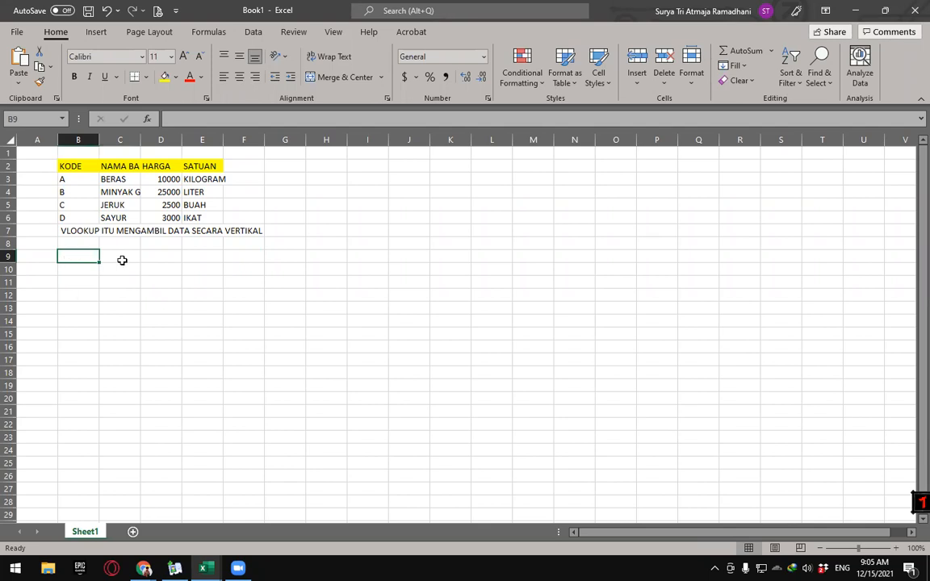
pyautogui.write('KODE')
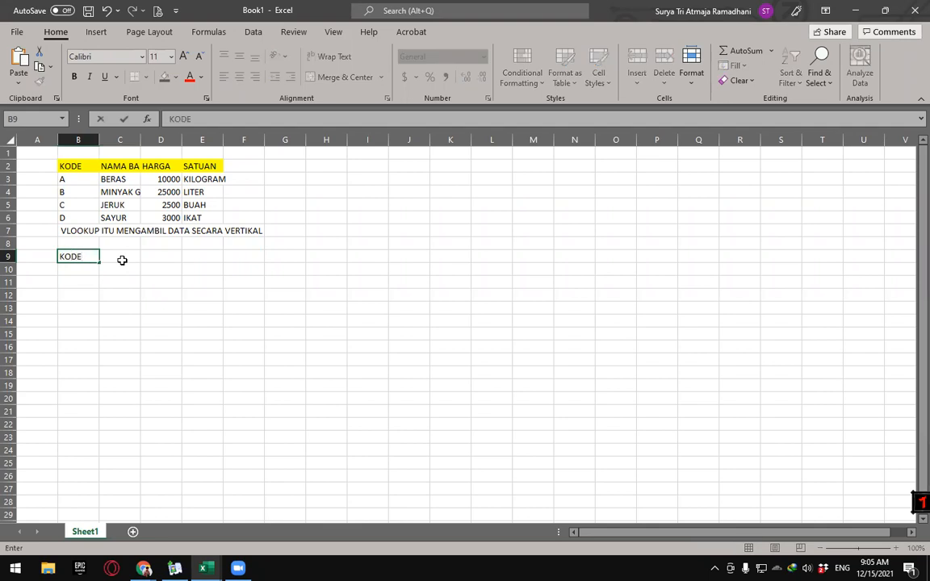
pyautogui.press('Return')
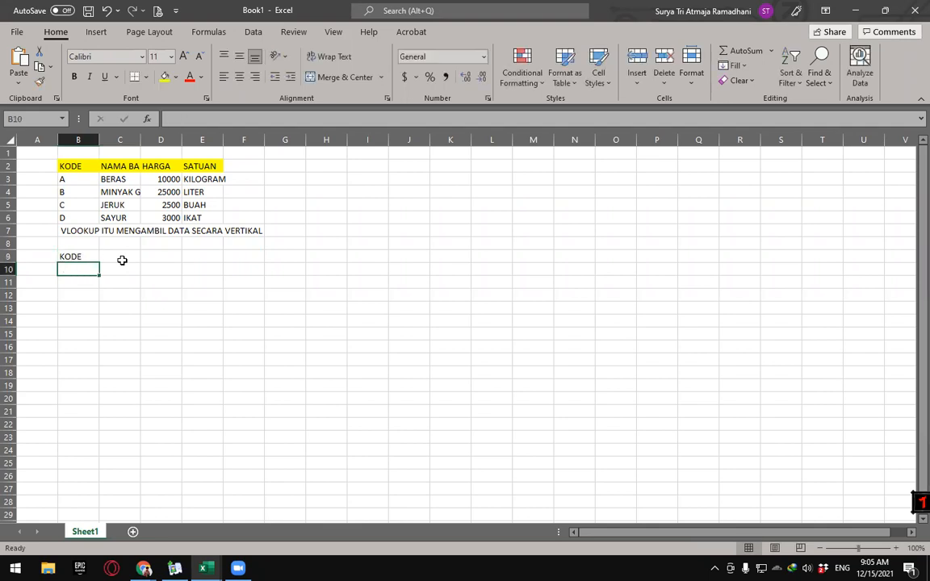
pyautogui.write('NAMA BARANG')
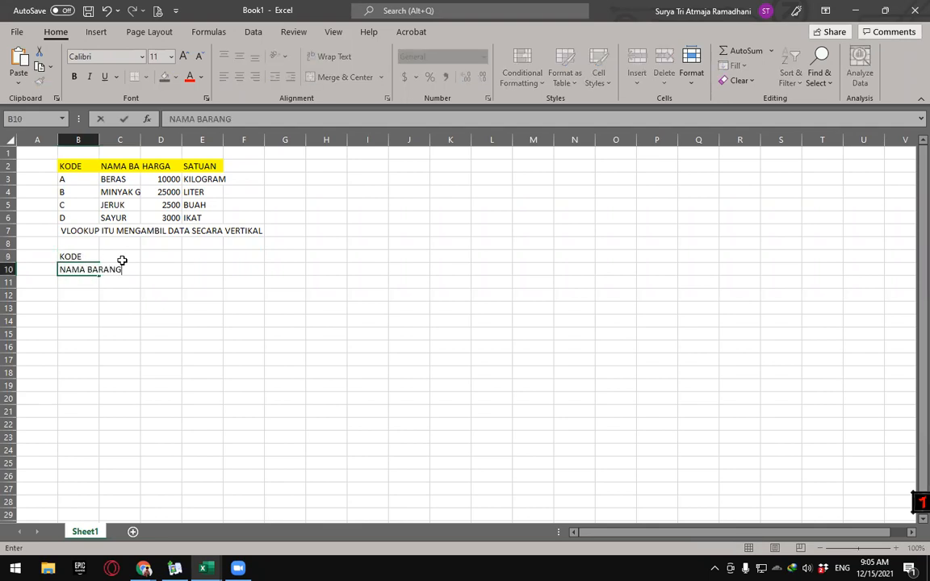
pyautogui.press('Return')
pyautogui.write('HARGA')
pyautogui.press('Return')
pyautogui.write('SATUAN')
pyautogui.press('Up')
pyautogui.press('Up')
# Step: Fill the KODE row with the item codes A, B, C and D in cells C9 to F9
pyautogui.click(122, 260)
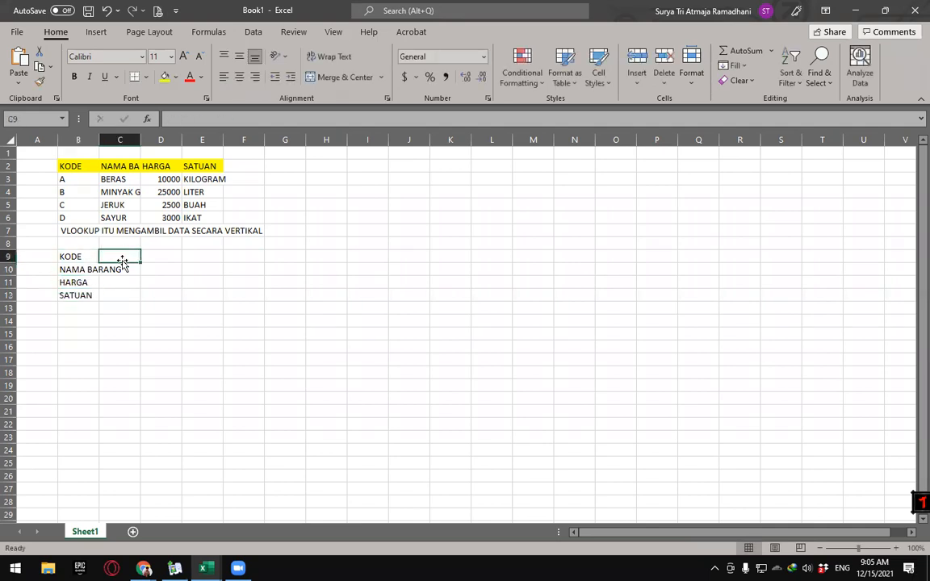
pyautogui.write('A')
pyautogui.press('Tab')
pyautogui.write('B')
pyautogui.press('Tab')
pyautogui.write('C')
pyautogui.press('Tab')
pyautogui.write('D')
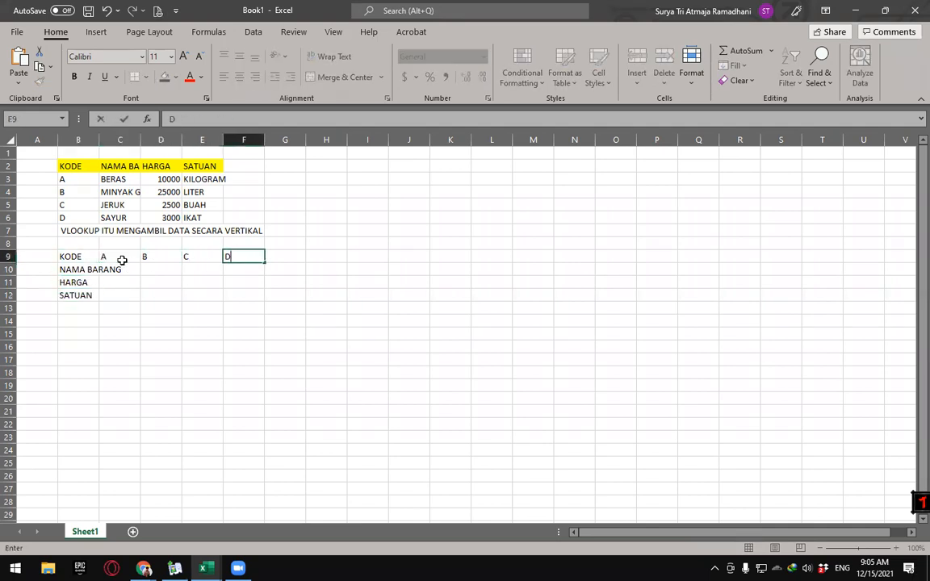
pyautogui.press('Return')
# Step: Enter BERAS in cell C10 and MINYAK GORENG in cell D10 of the NAMA BARANG row
pyautogui.press('Left')
pyautogui.press('Left')
pyautogui.press('Left')
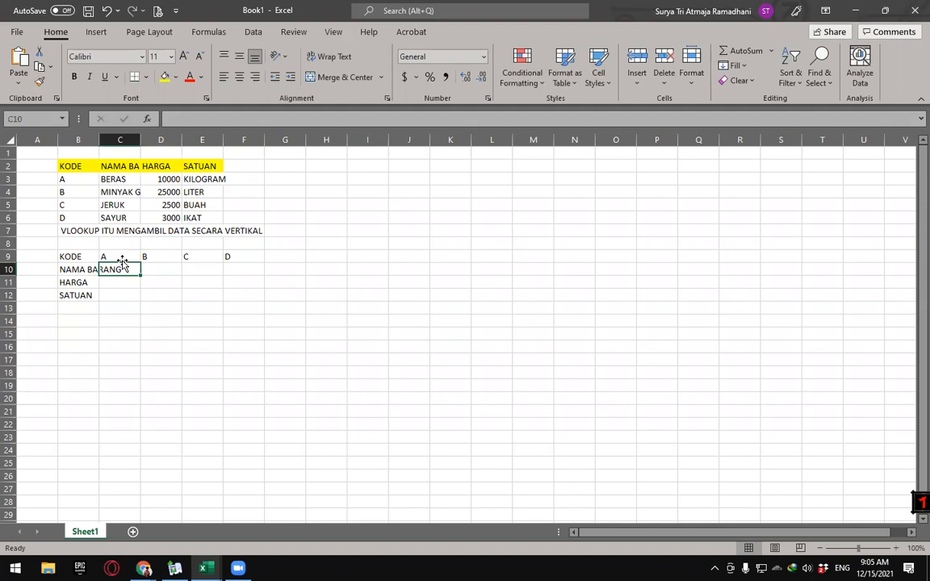
pyautogui.write('BERAS')
pyautogui.press('Return')
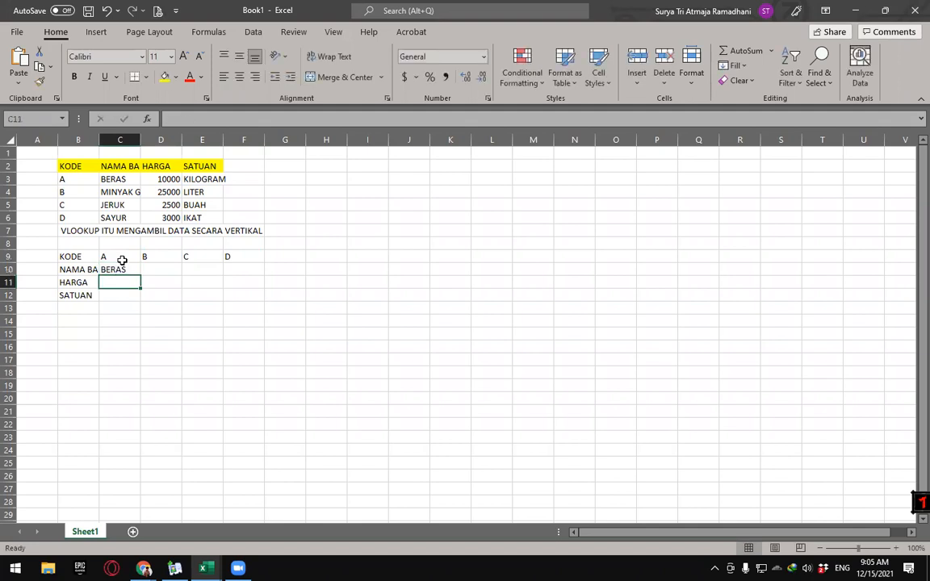
pyautogui.press('Up')
pyautogui.press('Right')
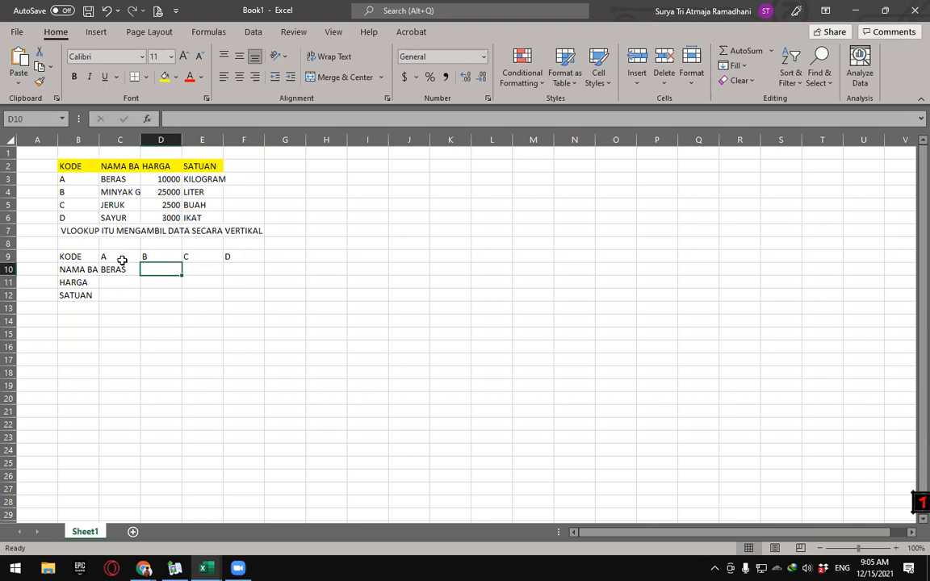
pyautogui.write('M')
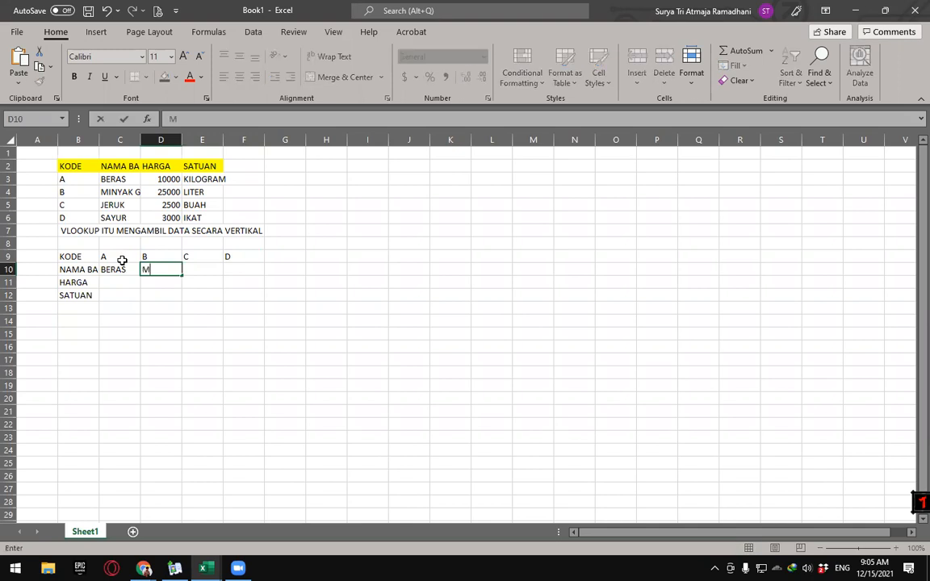
pyautogui.write('INYAK FORENG')
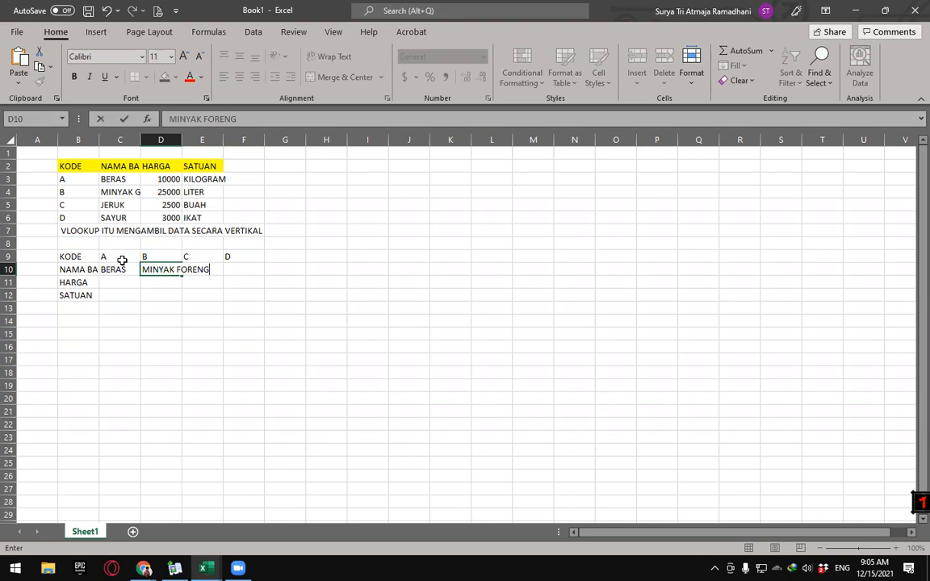
pyautogui.hotkey('ctrl', 'Return')
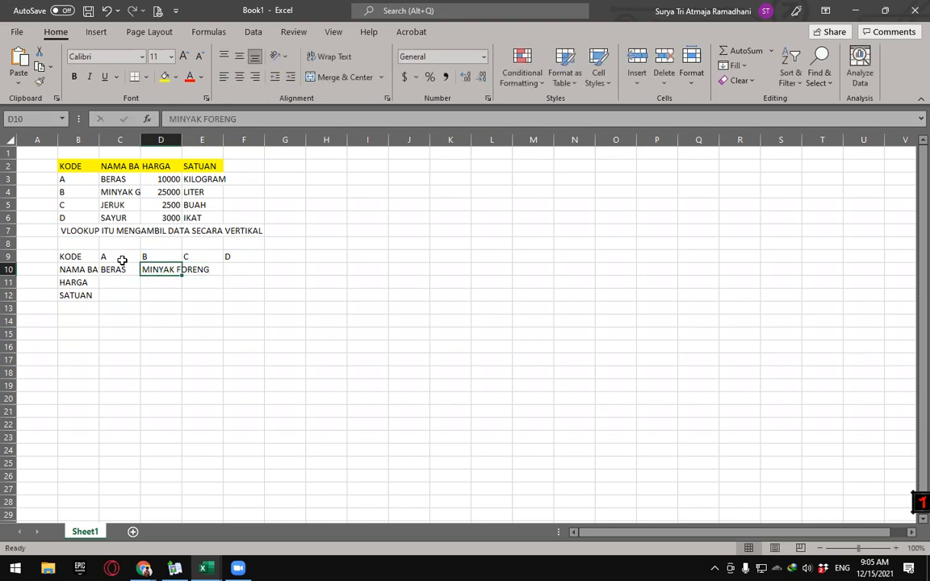
pyautogui.click(210, 120)
pyautogui.press('BackSpace')
pyautogui.write('G')
pyautogui.click(212, 331)
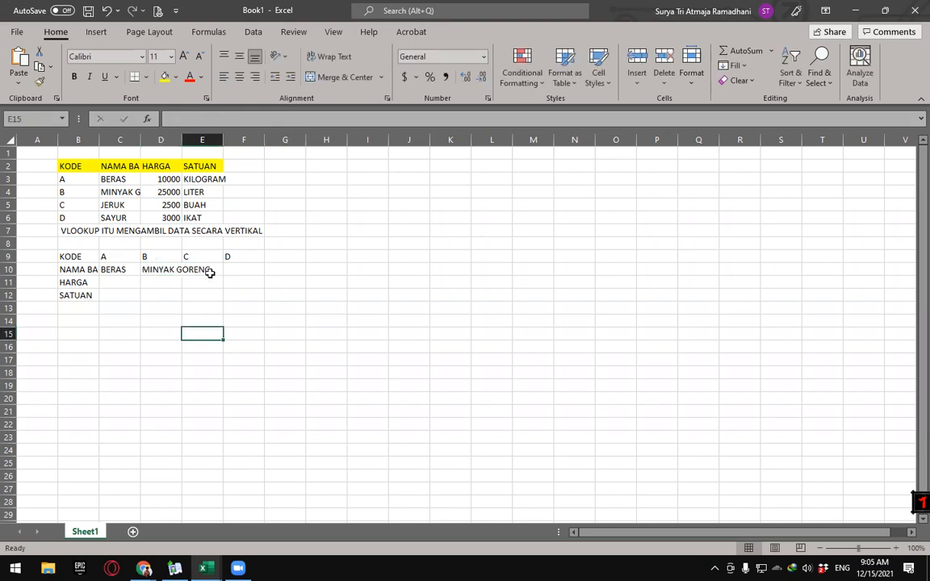
# Step: Complete the NAMA BARANG row with JERUK in cell E10 and SAYUR in cell F10
pyautogui.click(208, 266)
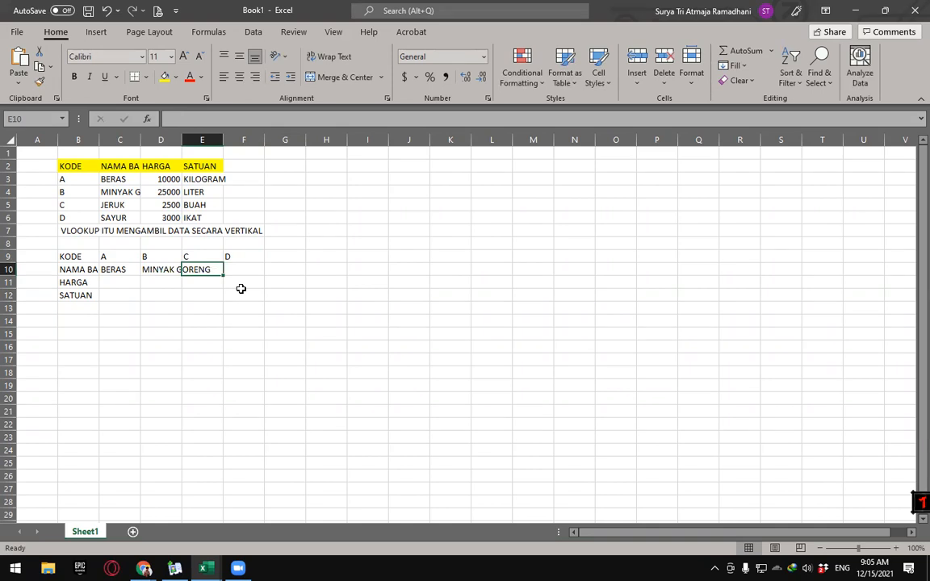
pyautogui.write('JERUK')
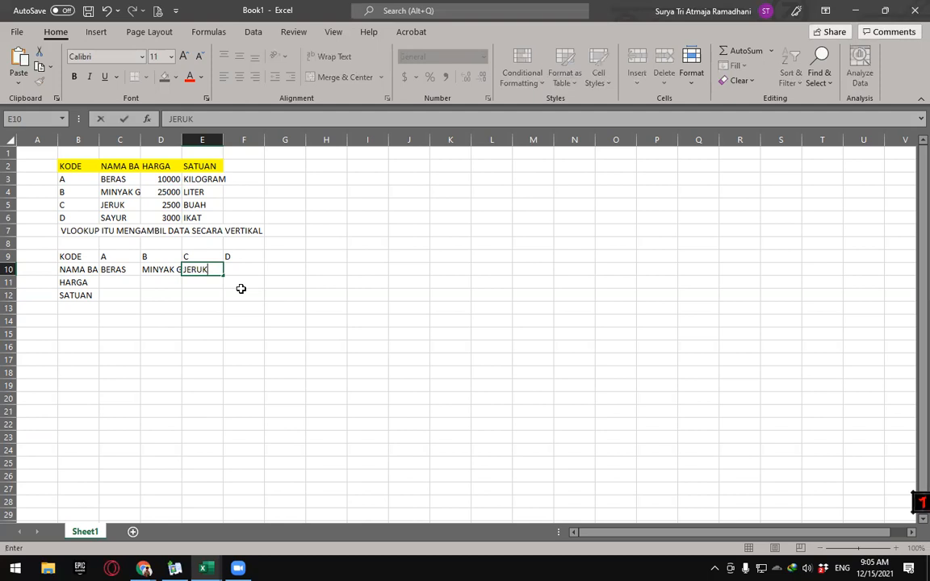
pyautogui.press('Tab')
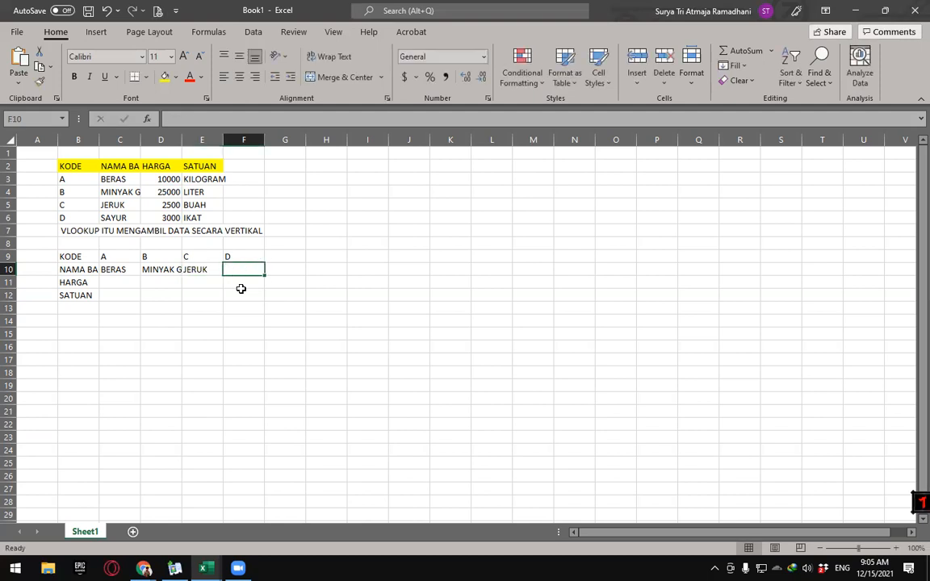
pyautogui.write('SAYUR')
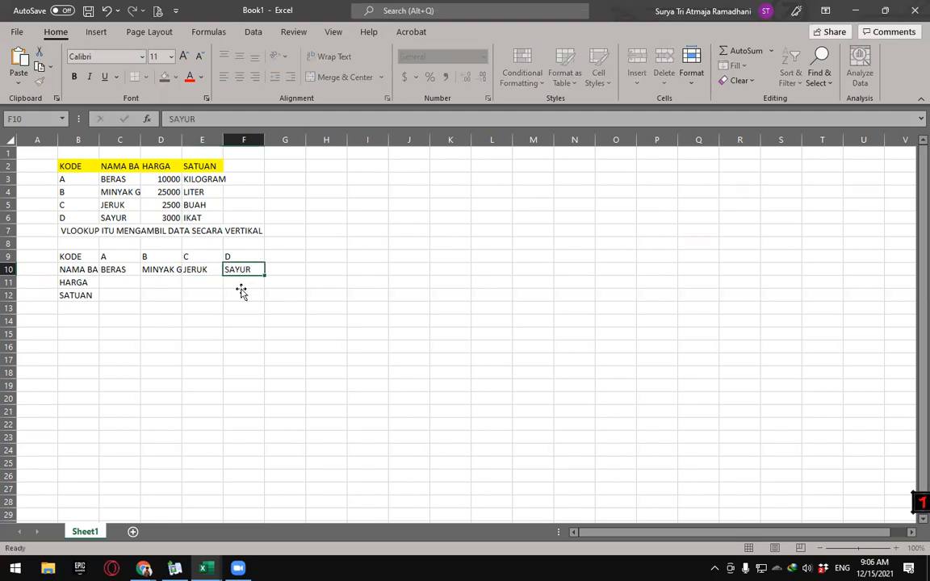
pyautogui.press('Return')
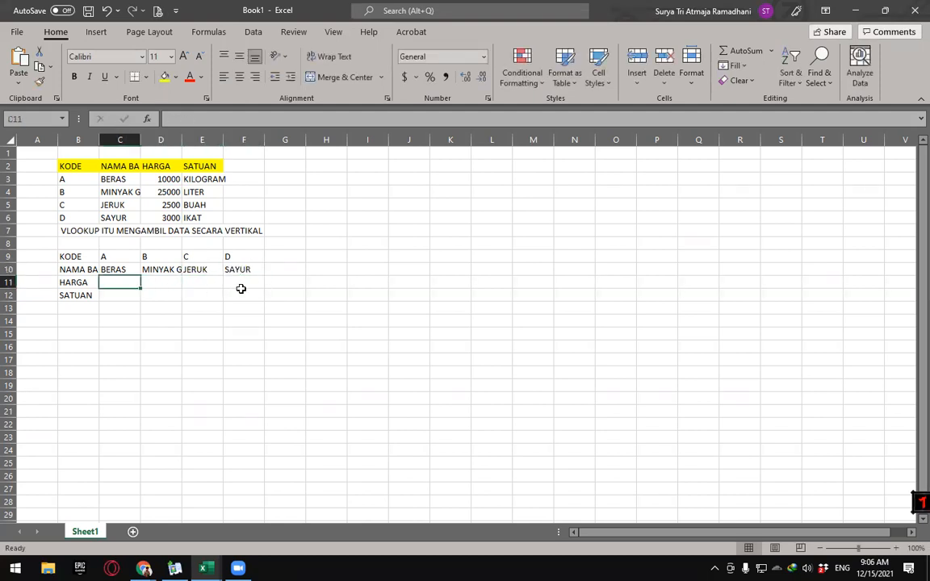
# Step: Fill the HARGA row with 10000, 25000, 2500 and 3000 in cells C11 to F11
pyautogui.write('1')
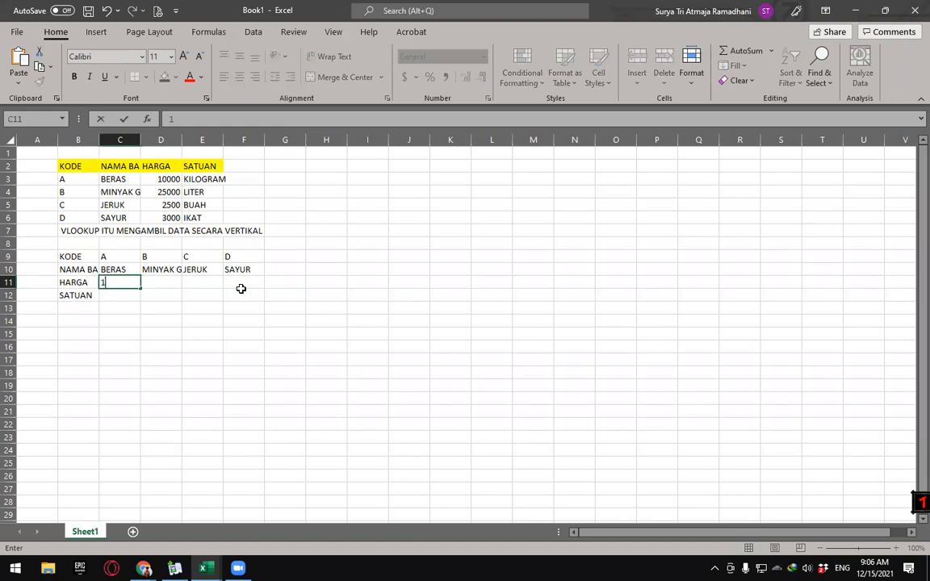
pyautogui.write('0000')
pyautogui.press('Tab')
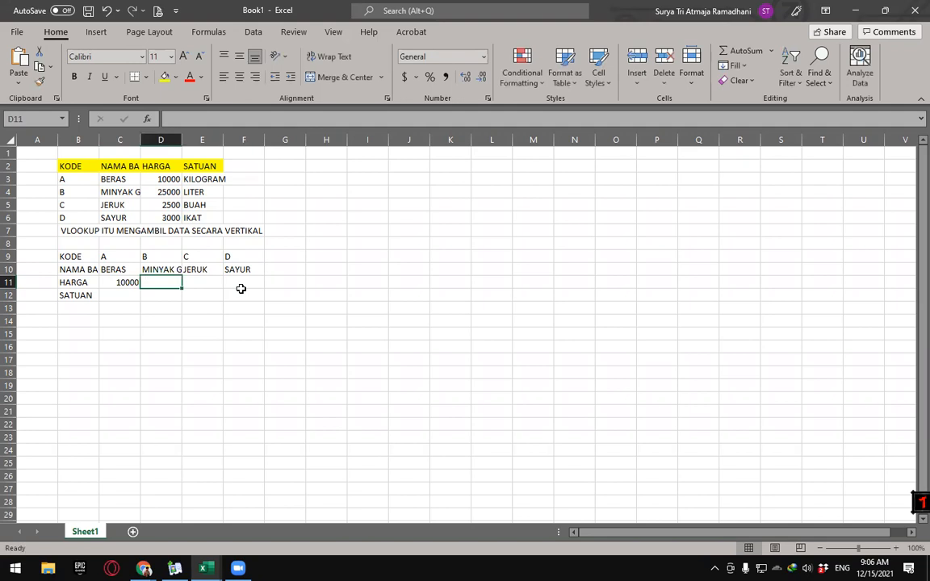
pyautogui.write('25000')
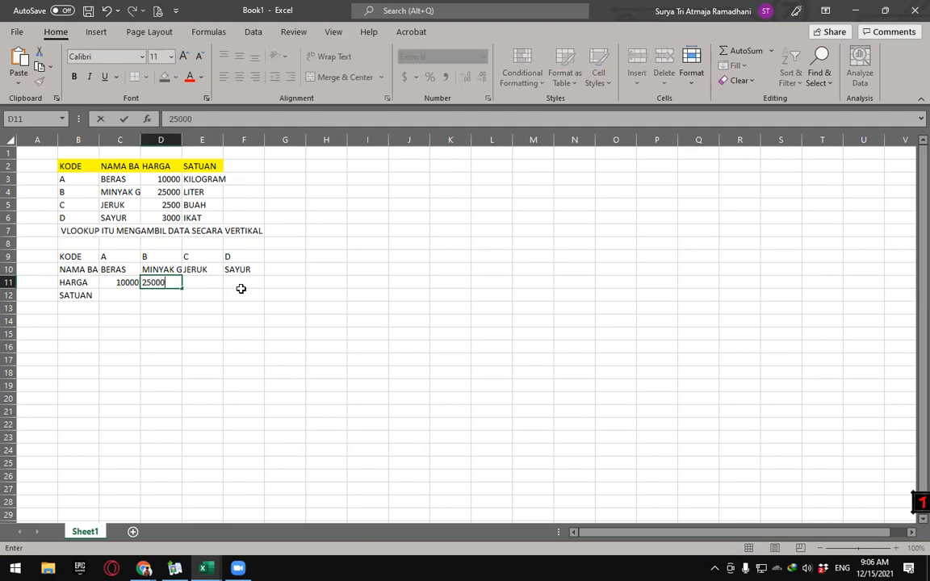
pyautogui.press('Tab')
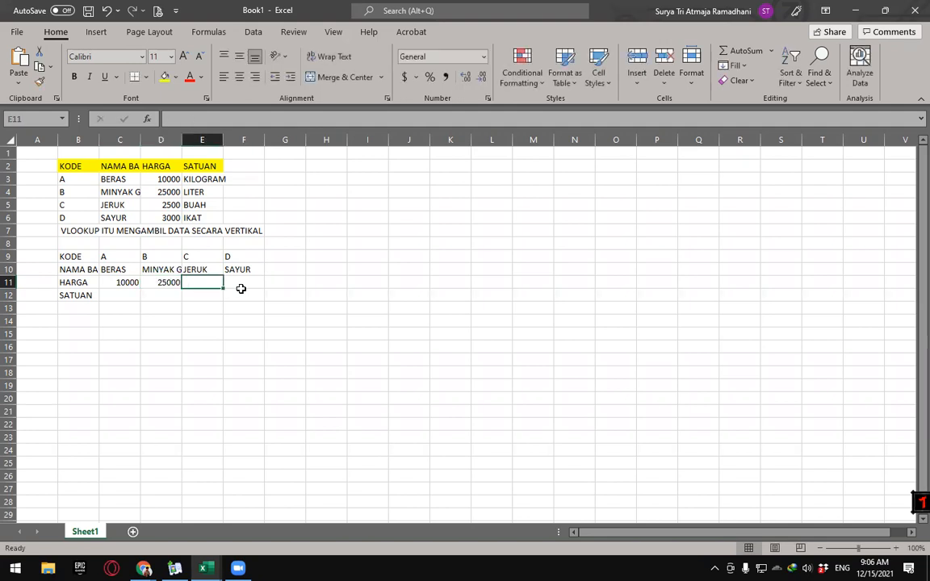
pyautogui.write('2500')
pyautogui.press('Tab')
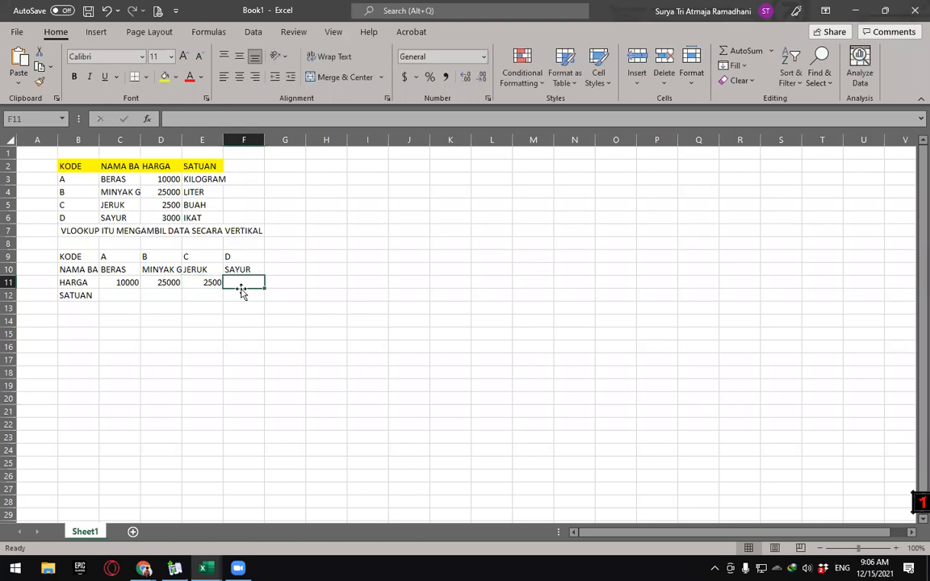
pyautogui.write('3000')
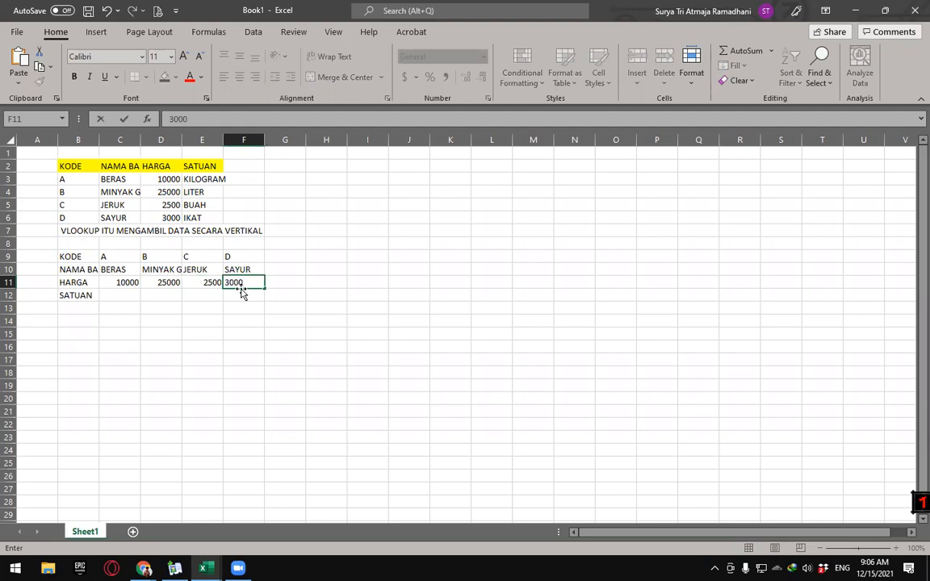
pyautogui.press('Return')
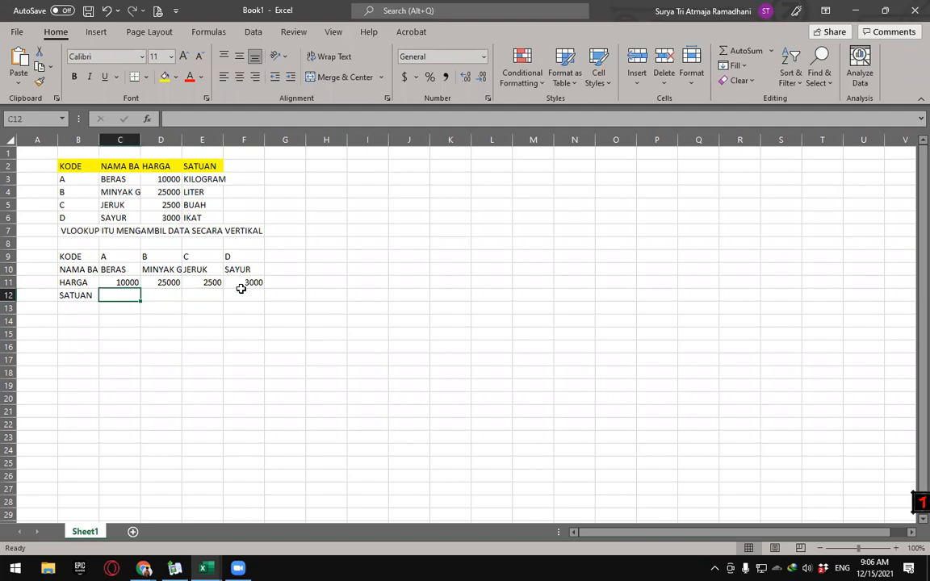
# Step: Fill the SATUAN row with KILOGRAM, LITER, BUAH and IKAT in cells C12 to F12
pyautogui.write('KILOGRAM')
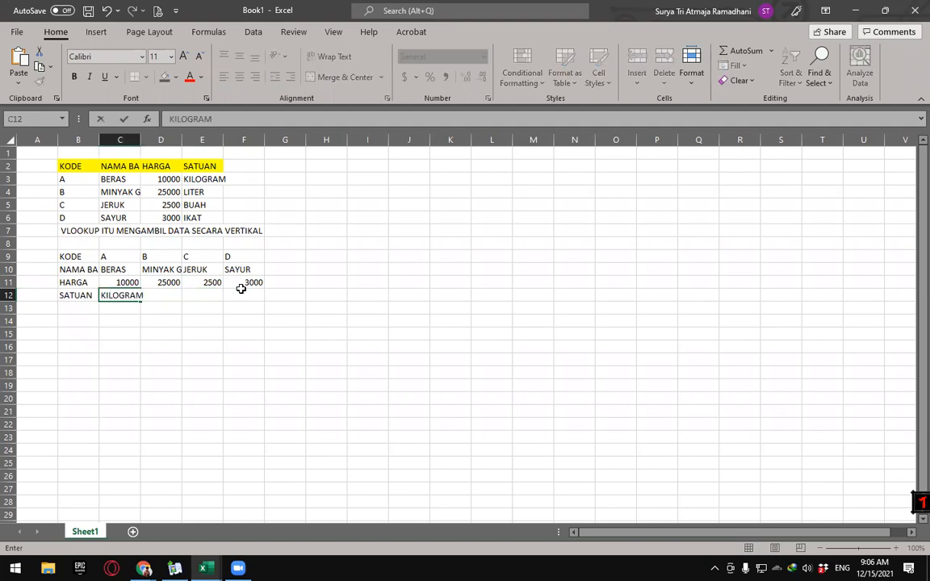
pyautogui.press('Tab')
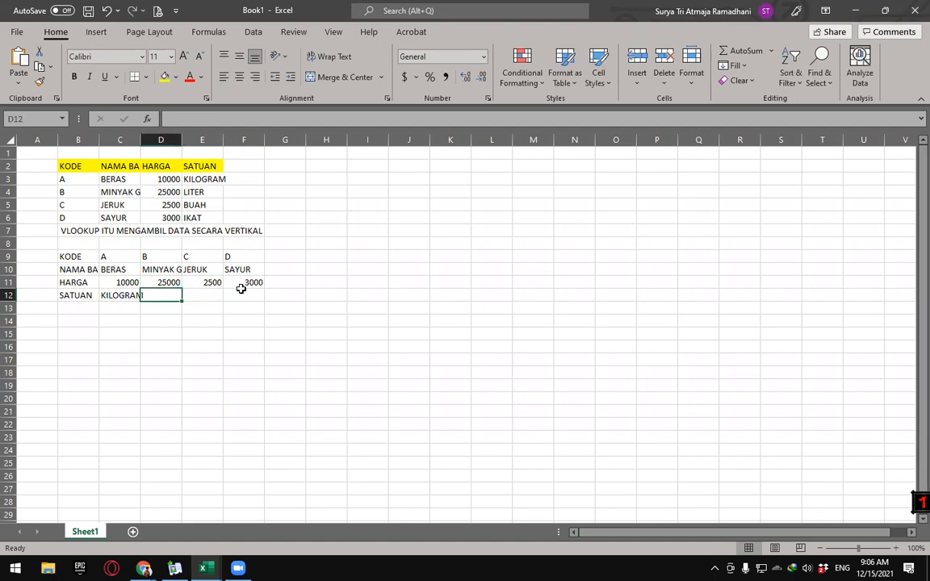
pyautogui.write('LITER')
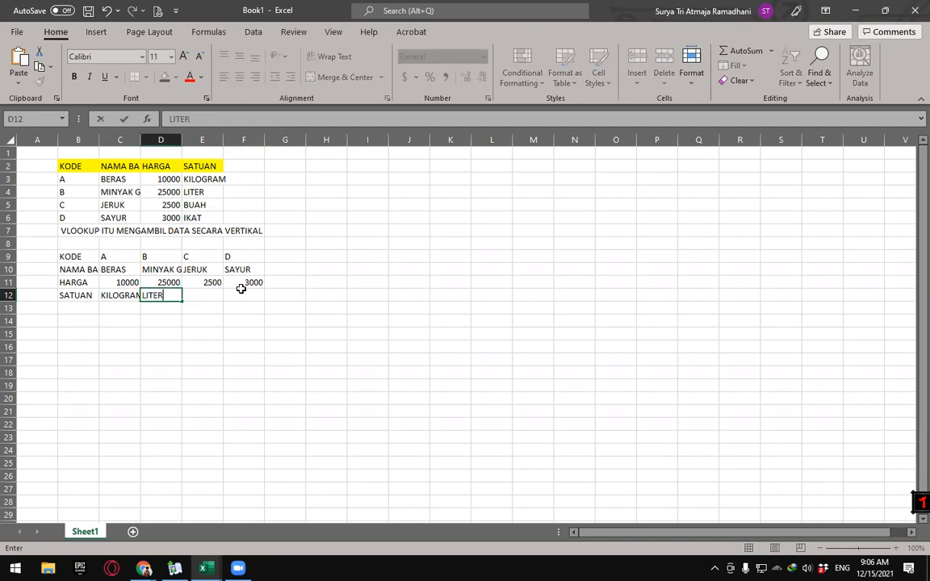
pyautogui.press('Tab')
pyautogui.write('BUAH')
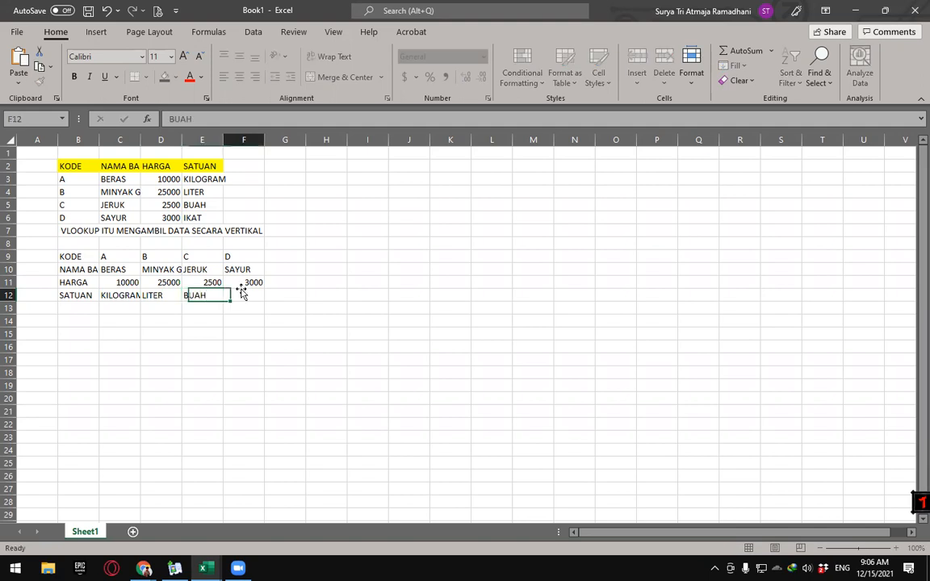
pyautogui.press('Tab')
pyautogui.write('IKAT')
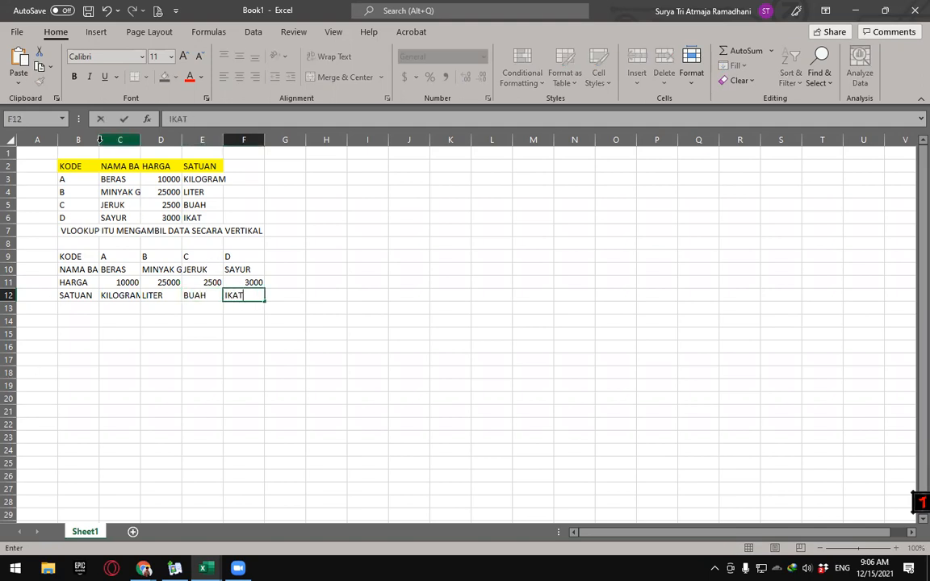
pyautogui.click(85, 205)
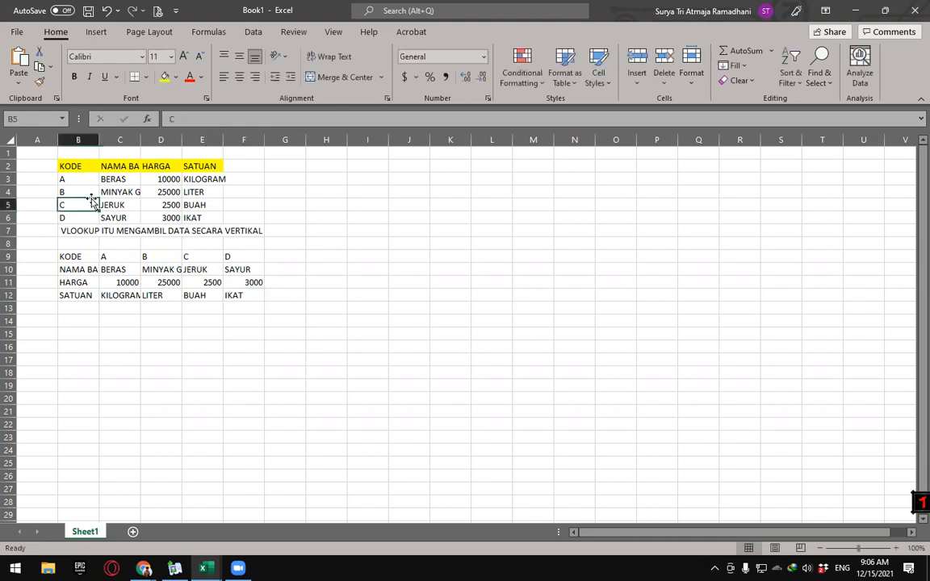
# Step: Resize columns B to F to fit their contents and left-align the horizontal table in B9:F12
pyautogui.moveTo(98, 141); pyautogui.dragTo(125, 139)
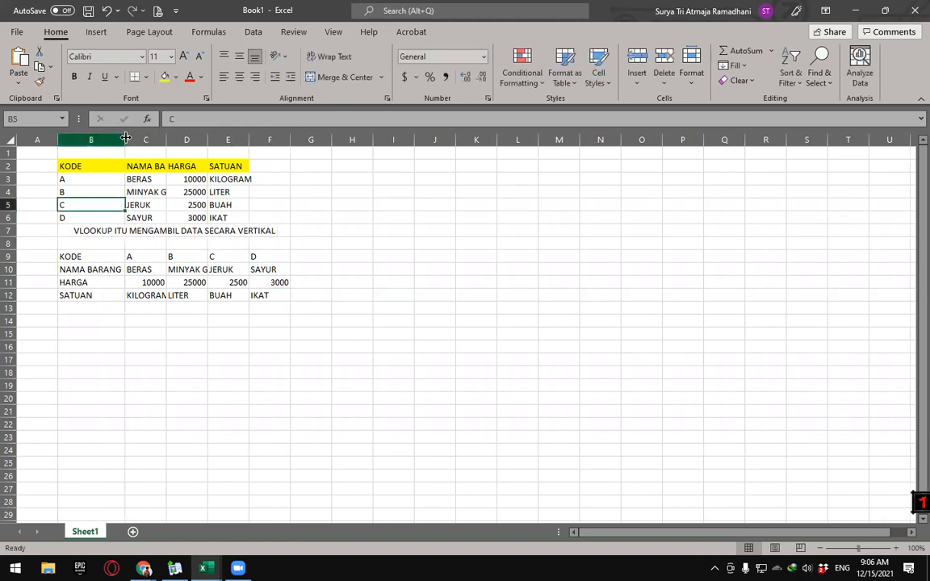
pyautogui.moveTo(166, 139); pyautogui.dragTo(320, 139)
pyautogui.moveTo(332, 295); pyautogui.dragTo(99, 259)
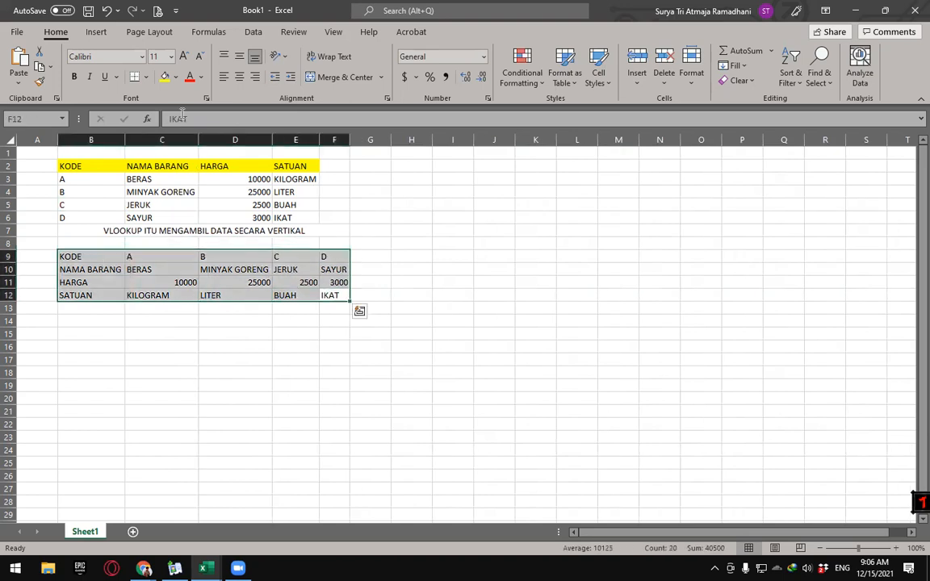
pyautogui.click(223, 76)
# Step: Apply all borders to the vertical table in B2:E6 and the horizontal table in B9:F12
pyautogui.moveTo(295, 216); pyautogui.dragTo(90, 166)
pyautogui.click(147, 76)
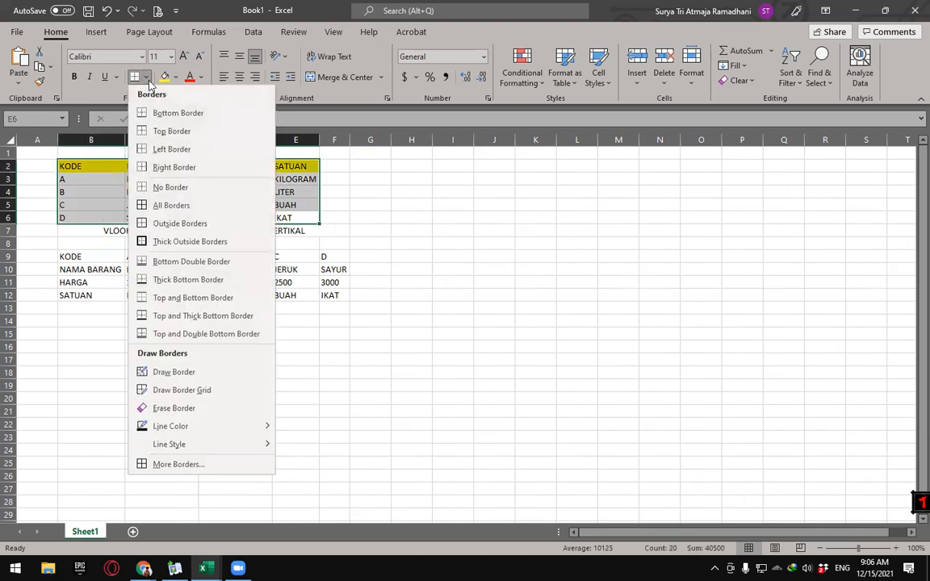
pyautogui.click(148, 205)
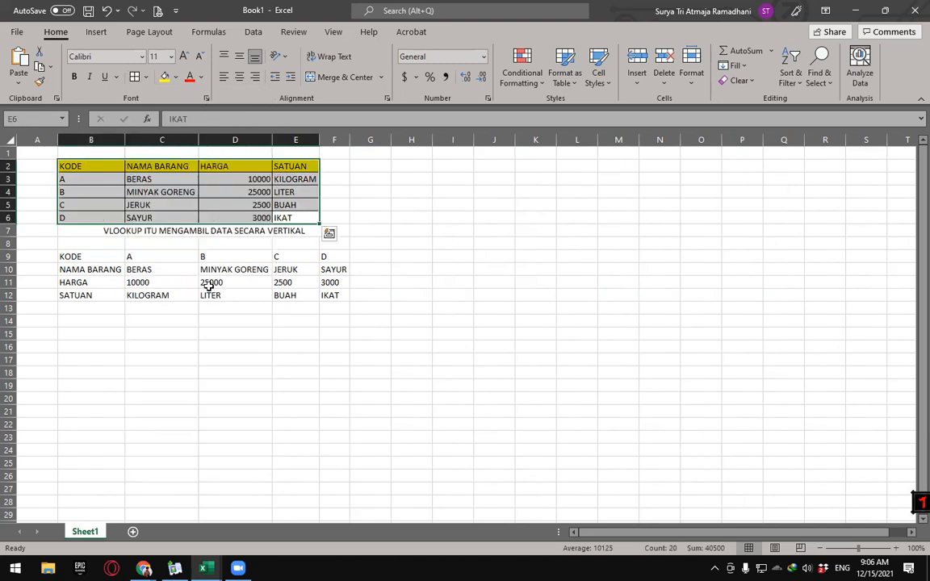
pyautogui.moveTo(331, 297); pyautogui.dragTo(96, 259)
pyautogui.click(134, 76)
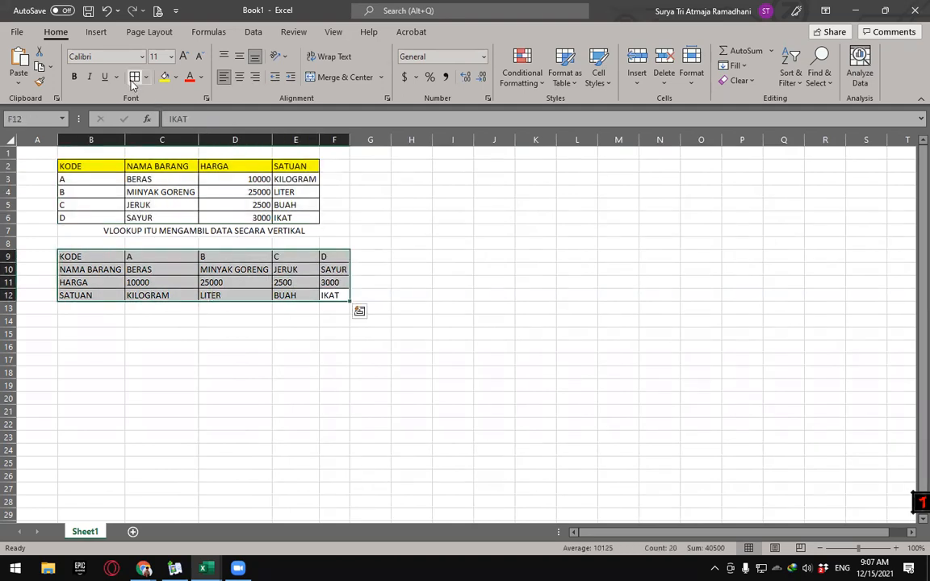
# Step: Fill the row label cells B9:B12 of the horizontal table with yellow
pyautogui.click(233, 334)
pyautogui.moveTo(334, 258); pyautogui.dragTo(88, 292)
pyautogui.click(98, 283)
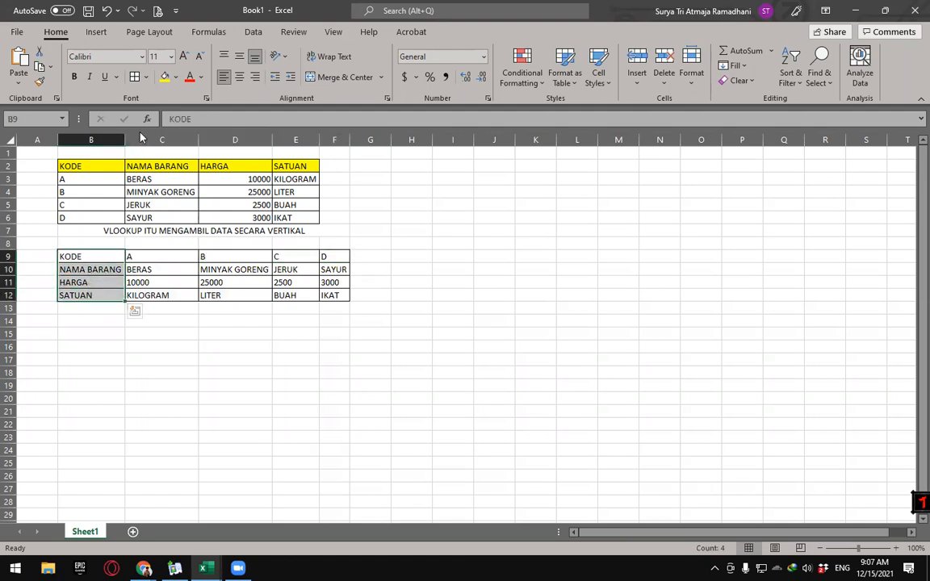
pyautogui.click(164, 78)
pyautogui.click(166, 334)
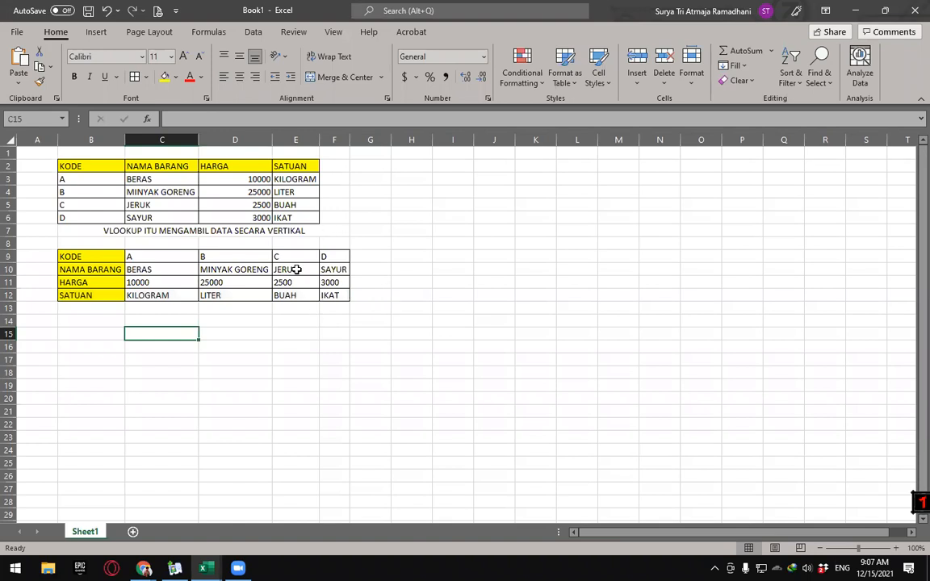
# Step: Enter the note HLOOKUP ITU MENGAMBIL DATA SECARA HORIZONTAL in cell B13 below the horizontal table
pyautogui.click(97, 310)
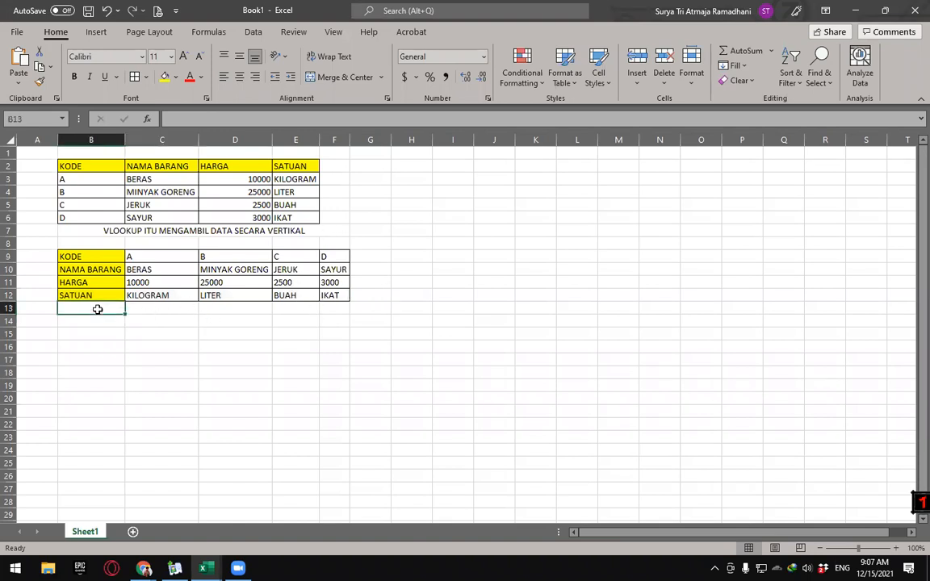
pyautogui.write('H')
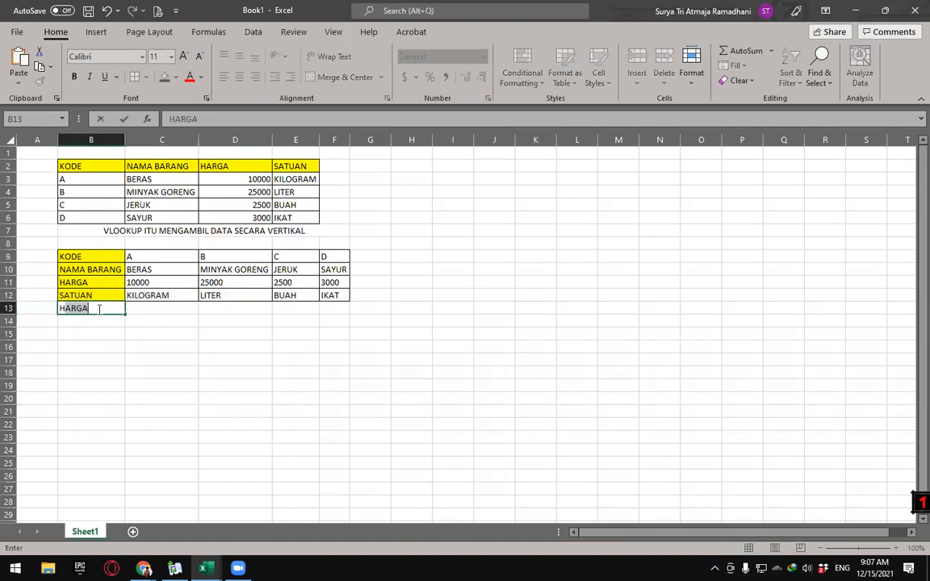
pyautogui.write('LOOKUP')
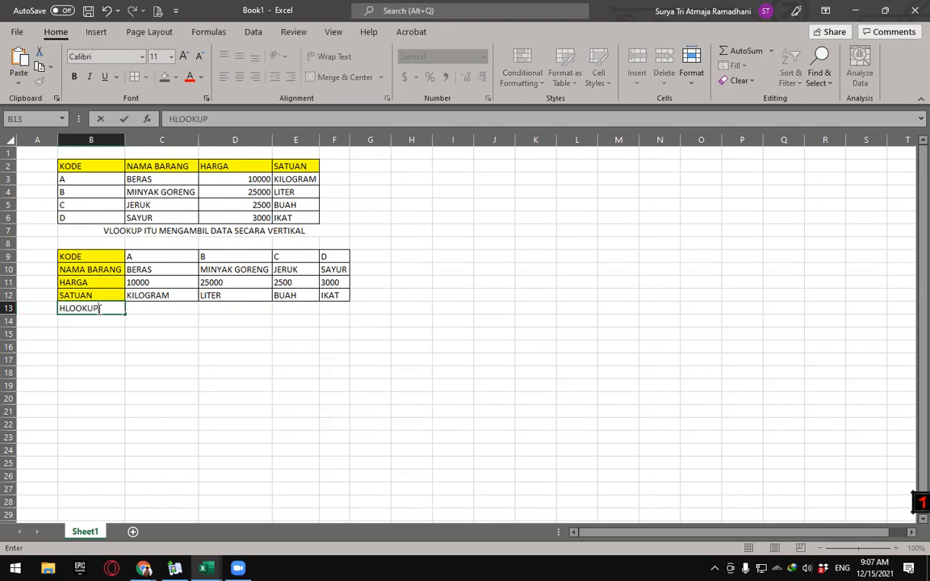
pyautogui.write(' ITU MENGAMBIL DAT')
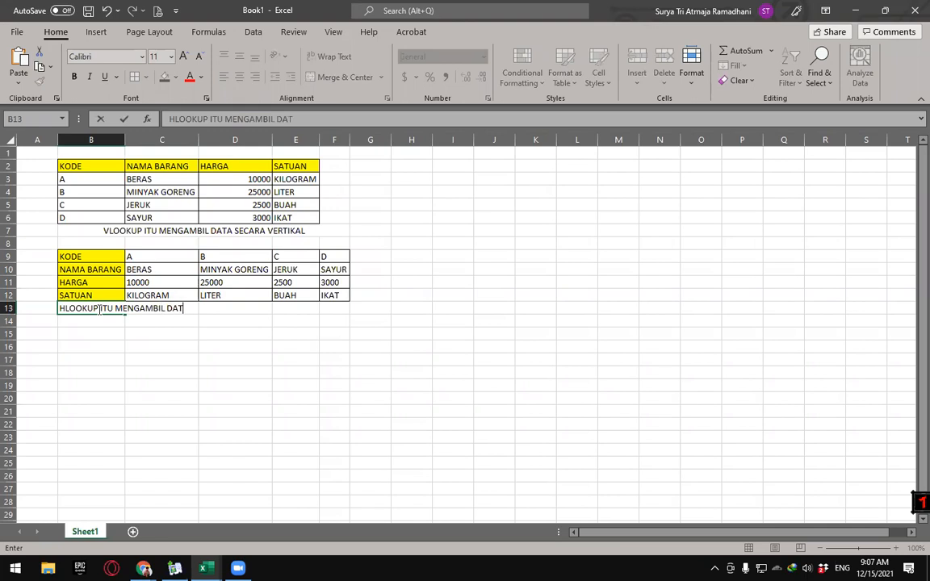
pyautogui.write('A SECARA HORIZONTAL')
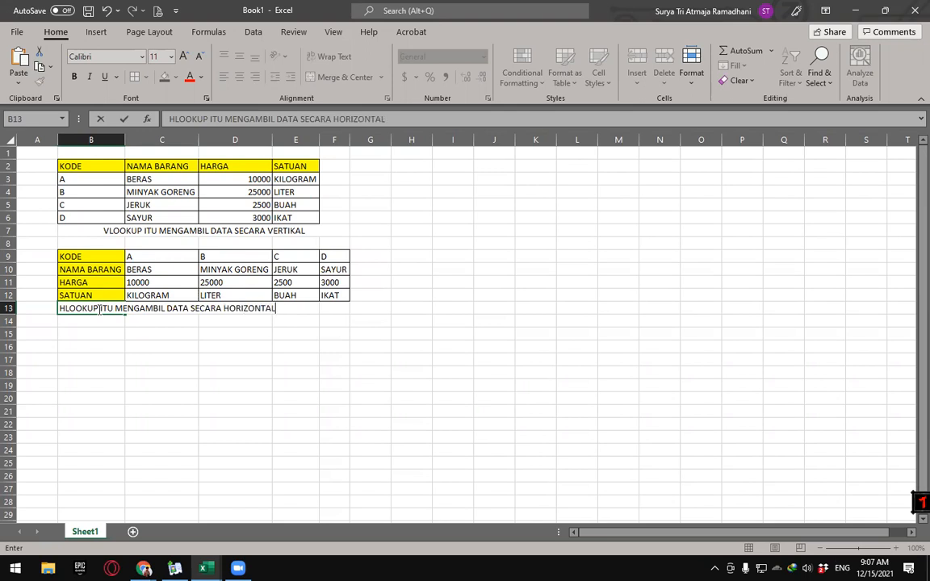
pyautogui.press('Tab')
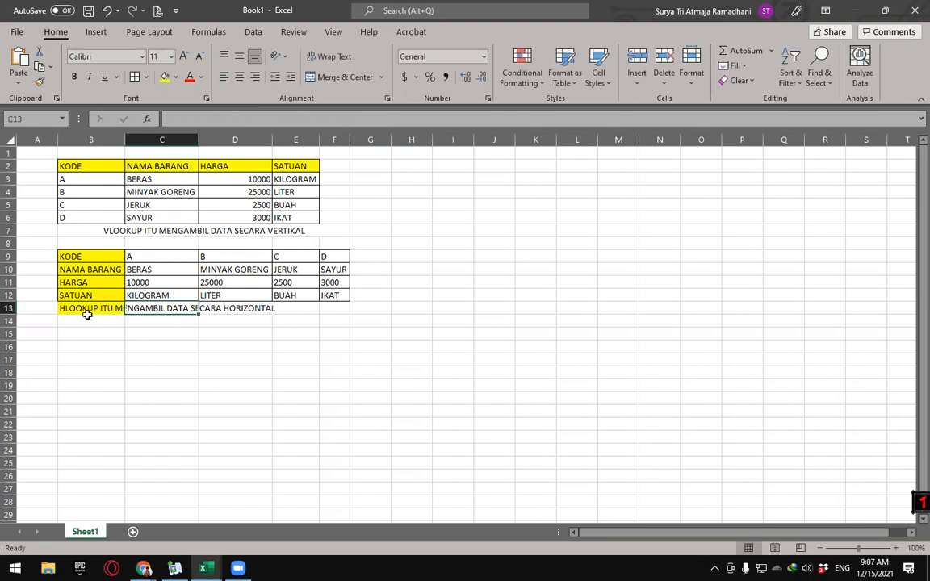
# Step: Remove the fill from the HLOOKUP note in B13 and merge and center it across B13:F13
pyautogui.click(91, 309)
pyautogui.click(176, 76)
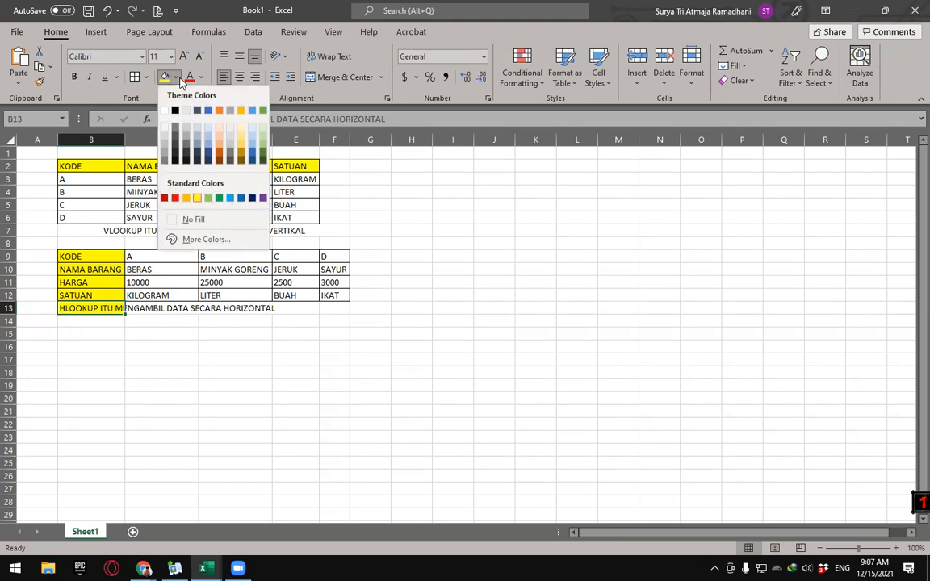
pyautogui.click(193, 219)
pyautogui.click(162, 347)
pyautogui.moveTo(107, 310); pyautogui.dragTo(326, 308)
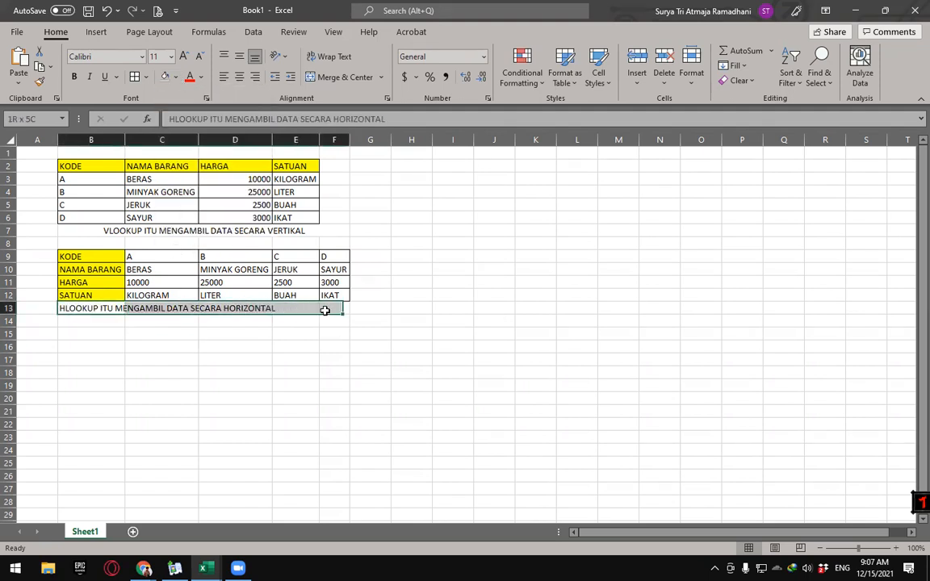
pyautogui.click(315, 76)
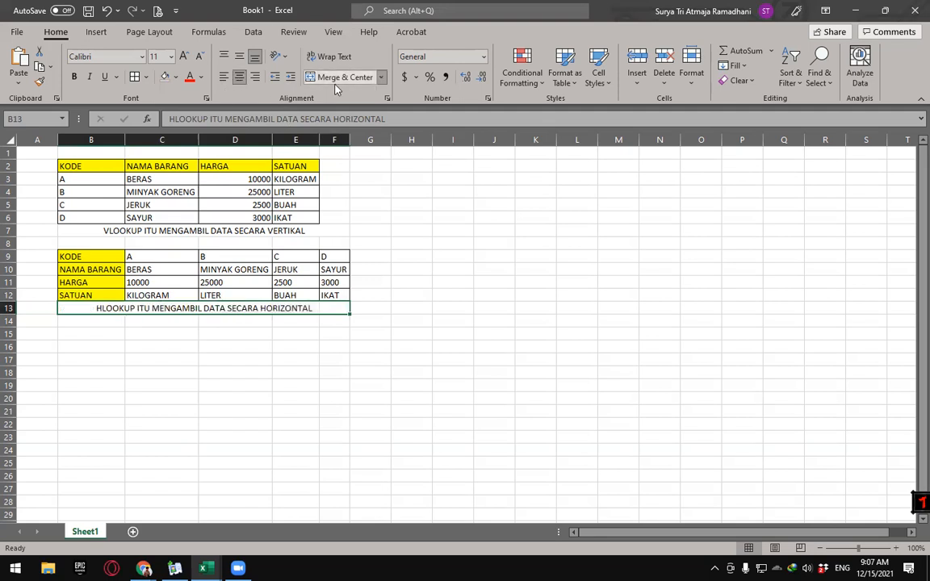
pyautogui.click(173, 358)
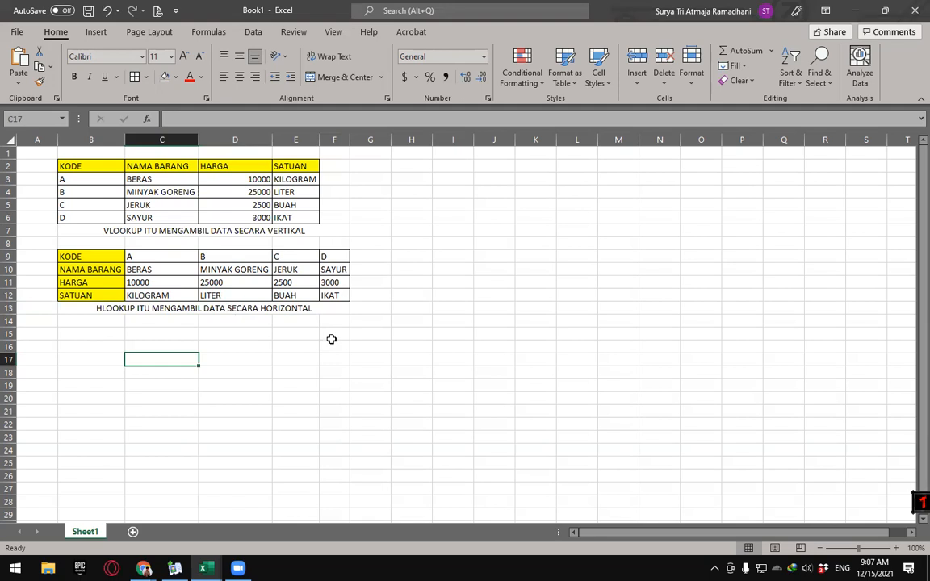
pyautogui.moveTo(150, 259); pyautogui.dragTo(333, 293)
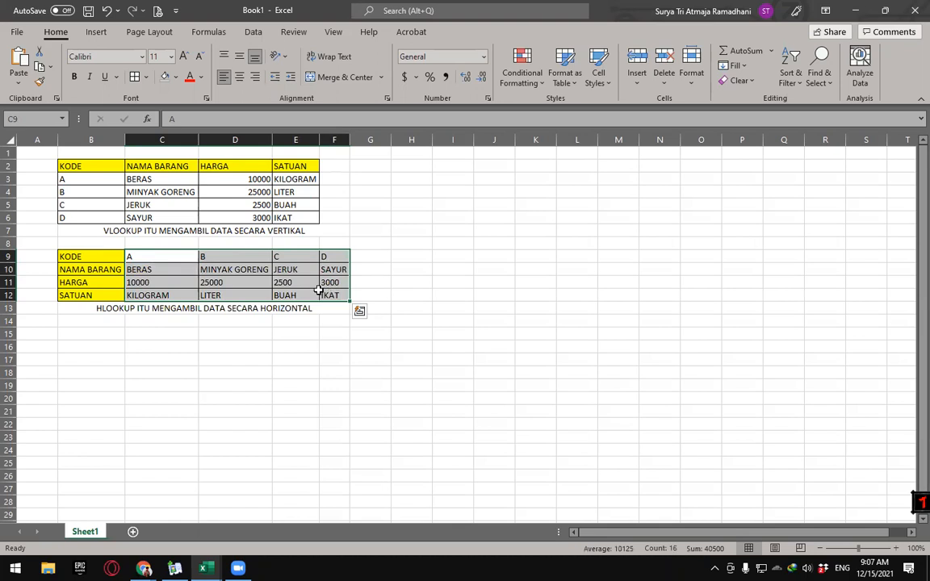
pyautogui.click(146, 180)
pyautogui.moveTo(147, 179); pyautogui.dragTo(294, 214)
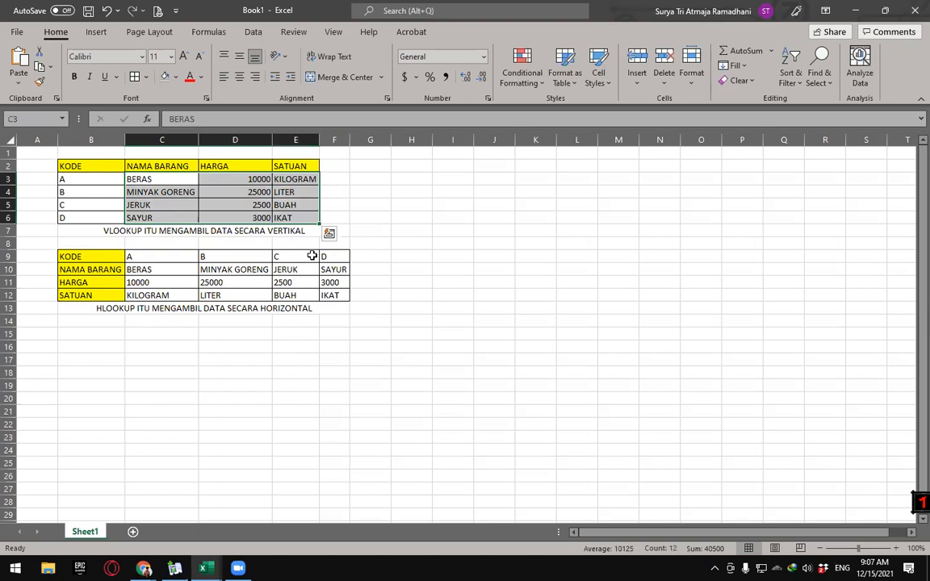
pyautogui.click(313, 374)
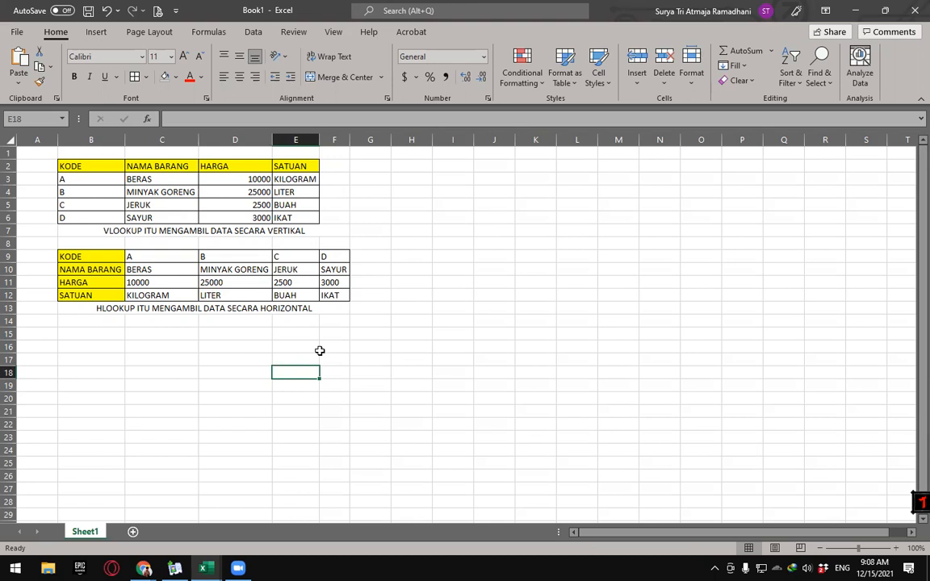
pyautogui.moveTo(335, 295); pyautogui.dragTo(133, 271)
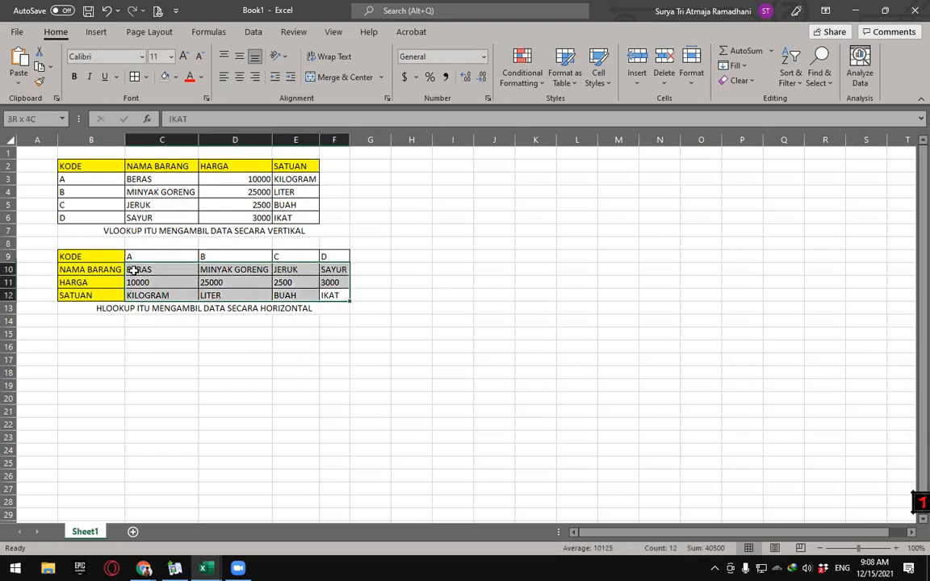
pyautogui.click(382, 361)
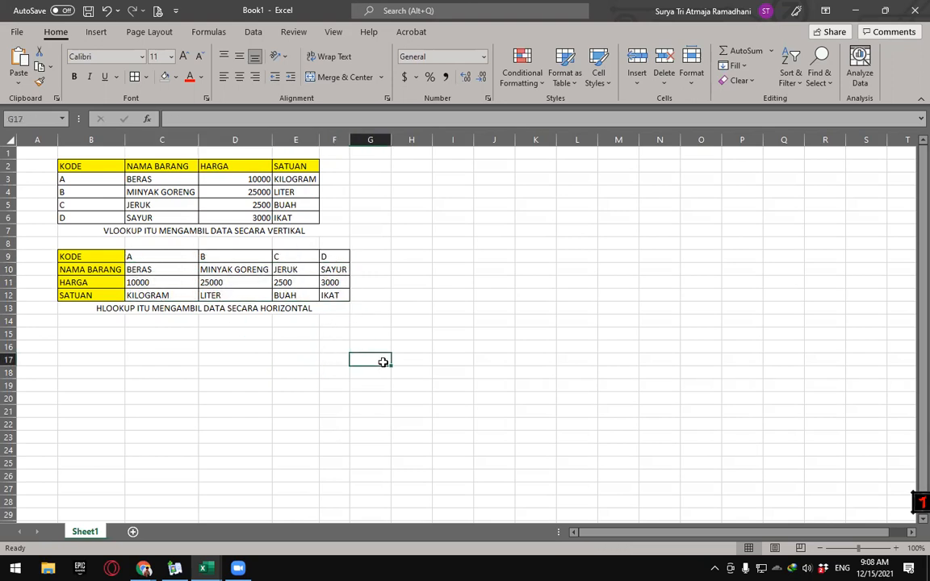
# Step: Enter the headers KODE, NAMA BARANG, HARGA and SATUAN in cells H2:K2
pyautogui.click(406, 167)
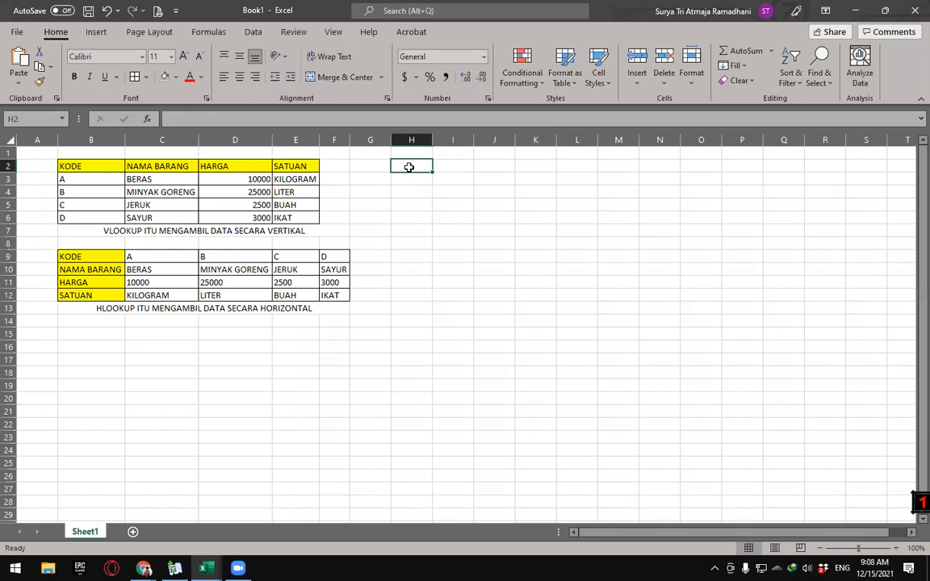
pyautogui.write('KODE')
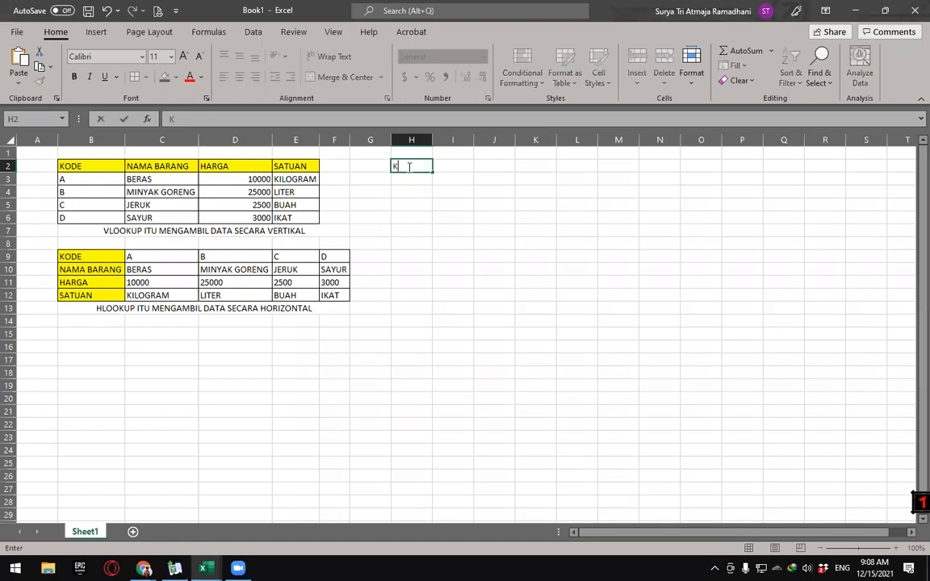
pyautogui.press('Tab')
pyautogui.write('NAMA BARANG')
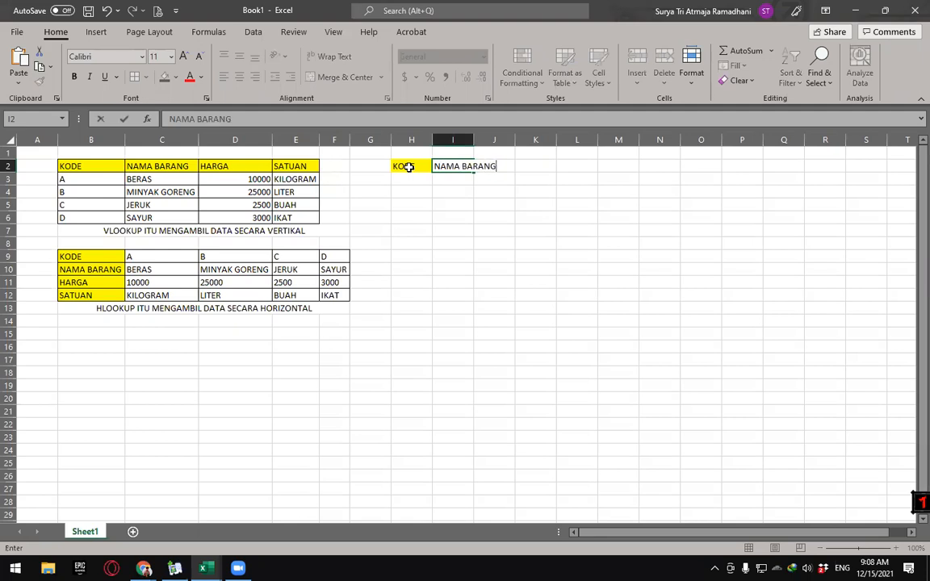
pyautogui.press('Tab')
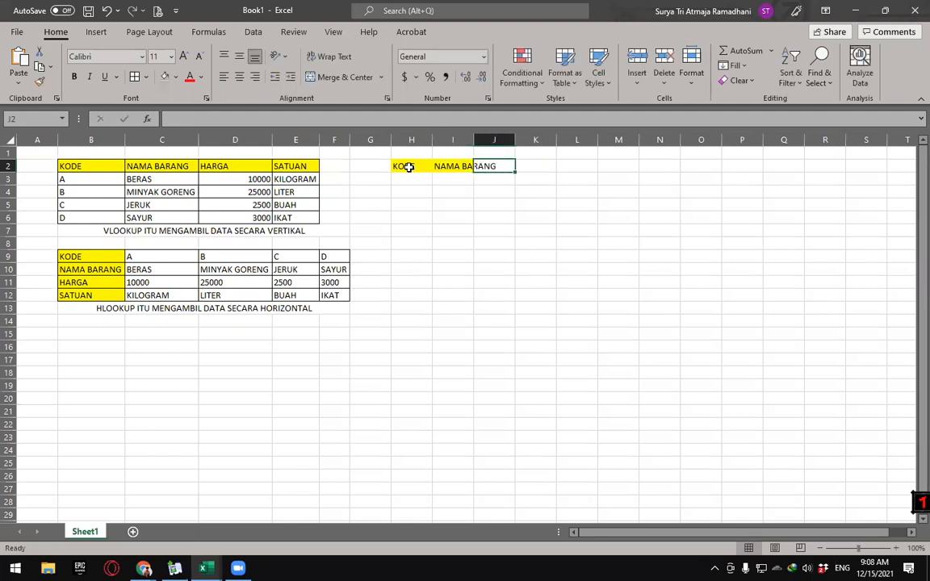
pyautogui.write('HARGA')
pyautogui.press('Tab')
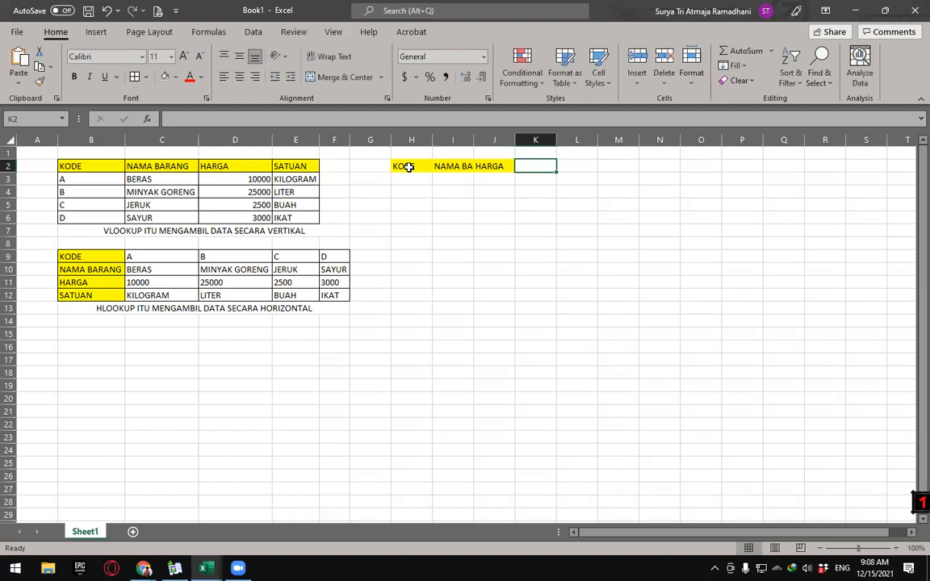
pyautogui.write('SATUAN')
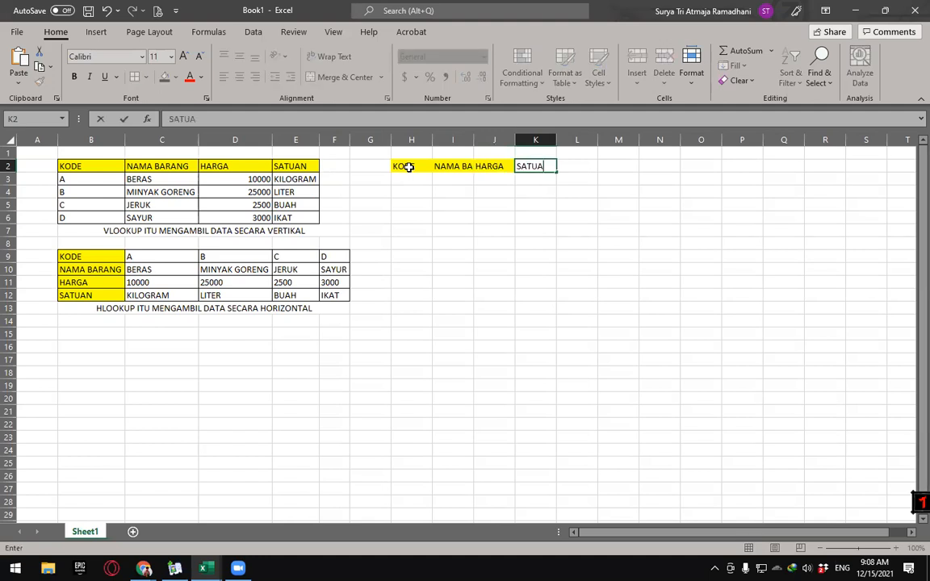
pyautogui.press('Right')
pyautogui.press('Left')
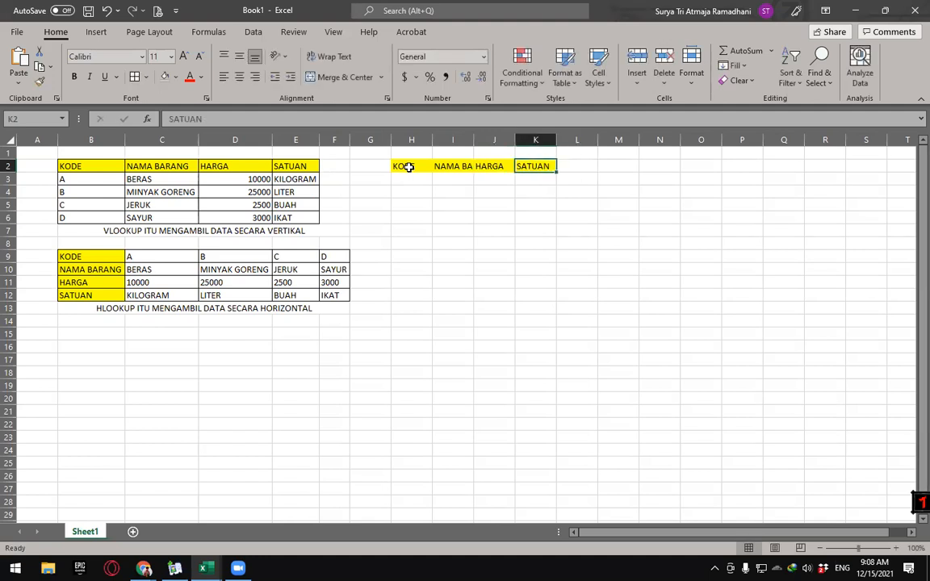
# Step: Autofit the widths of columns H, I and J to their headers
pyautogui.doubleClick(475, 140)
pyautogui.doubleClick(433, 139)
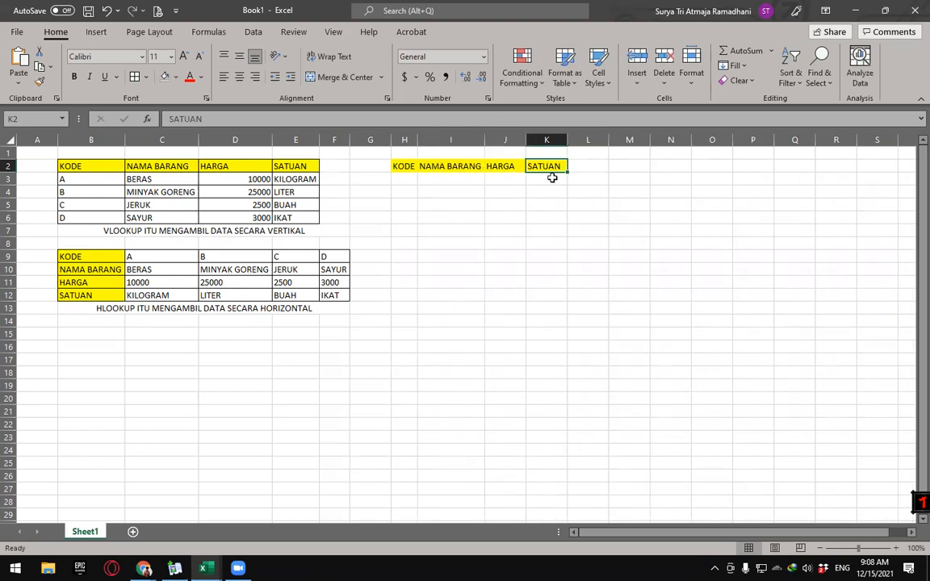
pyautogui.doubleClick(527, 140)
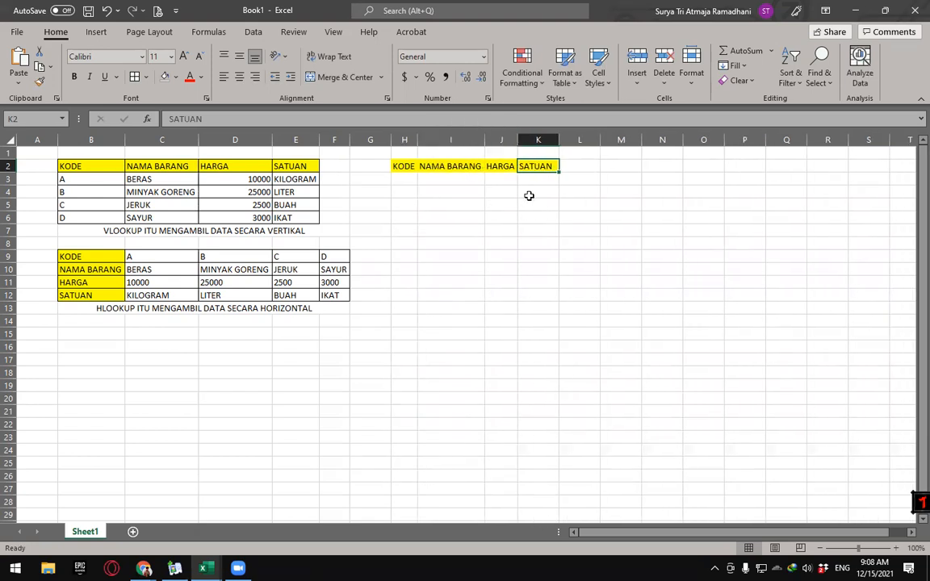
# Step: Fill the KODE column H3:H12 with the codes D, A, C, A, C, B, B, D, A, C
pyautogui.click(404, 179)
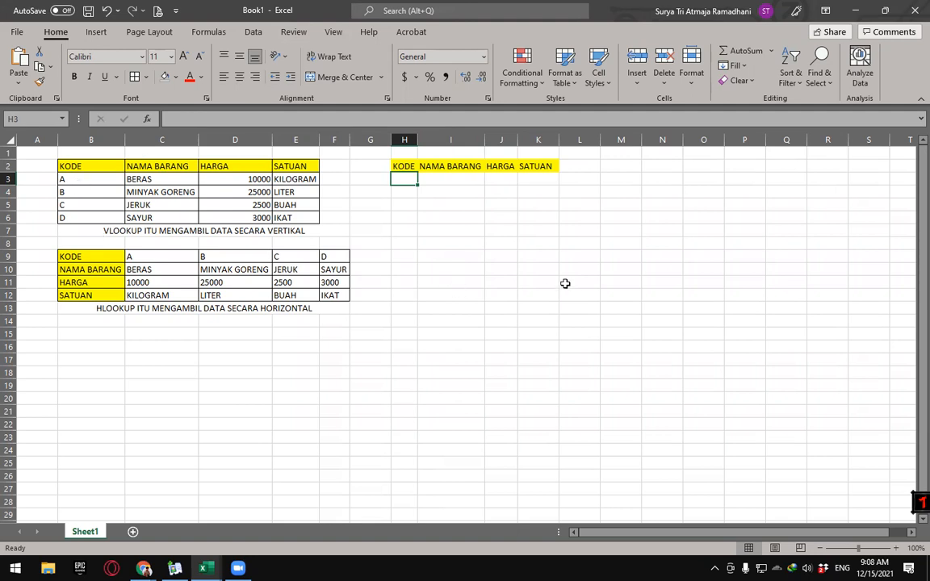
pyautogui.write('D')
pyautogui.press('Return')
pyautogui.write('A')
pyautogui.press('Return')
pyautogui.write('C')
pyautogui.press('Return')
pyautogui.write('A')
pyautogui.press('Return')
pyautogui.write('C')
pyautogui.press('Return')
pyautogui.write('B')
pyautogui.press('Return')
pyautogui.write('B')
pyautogui.press('Return')
pyautogui.write('D')
pyautogui.press('Return')
pyautogui.write('A')
pyautogui.press('Return')
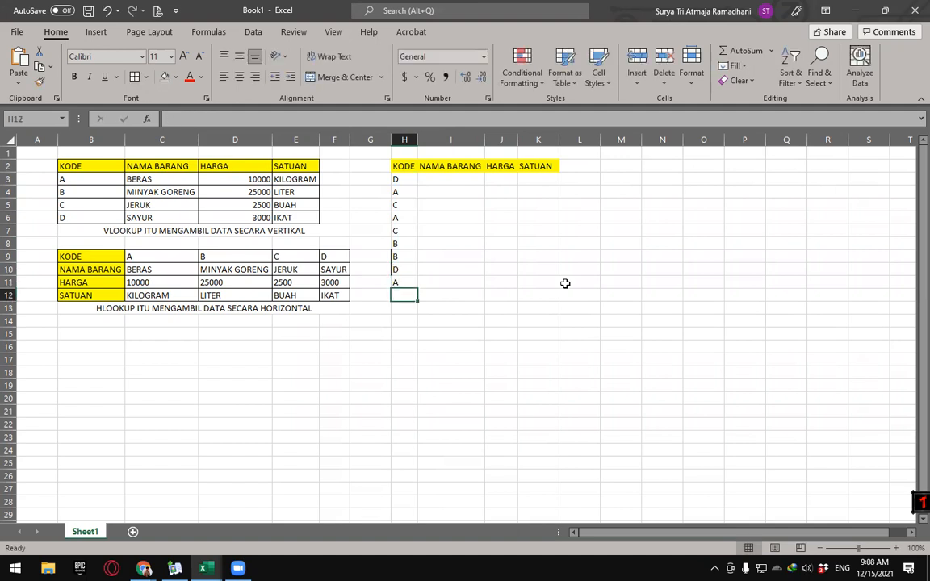
pyautogui.write('C')
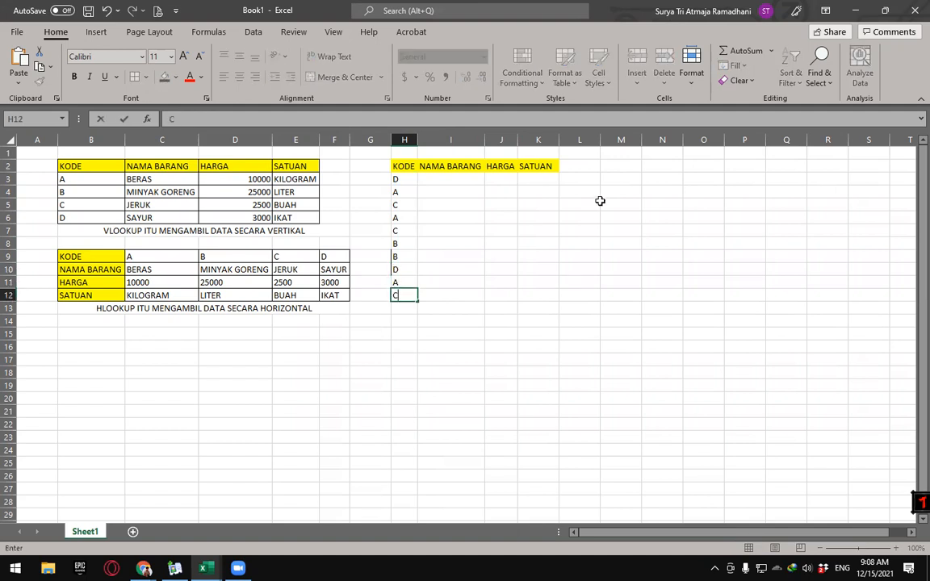
pyautogui.press('Up')
pyautogui.press('Up')
pyautogui.press('Up')
pyautogui.press('Up')
pyautogui.press('Up')
pyautogui.press('Up')
pyautogui.press('Up')
pyautogui.press('Up')
pyautogui.press('Up')
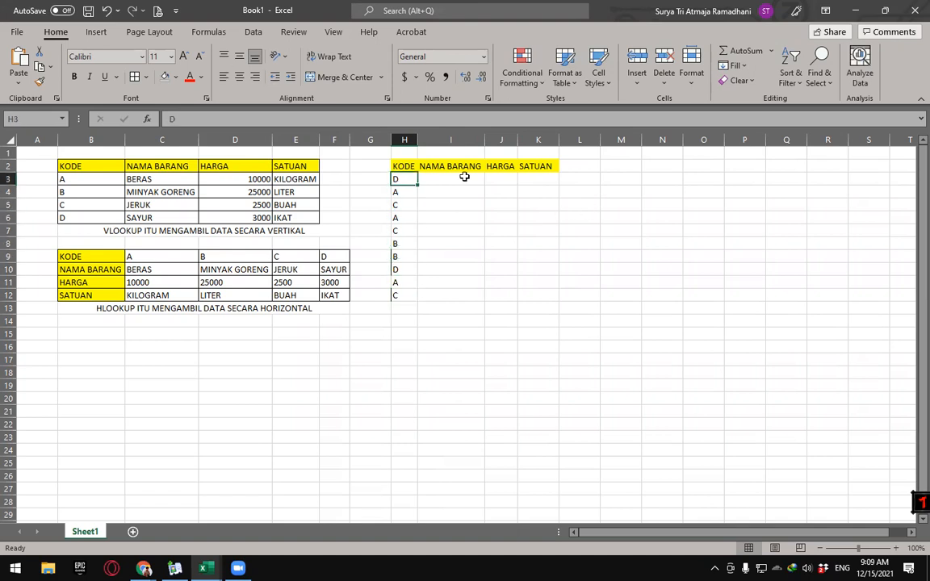
# Step: Apply all borders to the new table in H2:K12 and paste a copy of it at M2
pyautogui.moveTo(405, 166); pyautogui.dragTo(542, 297)
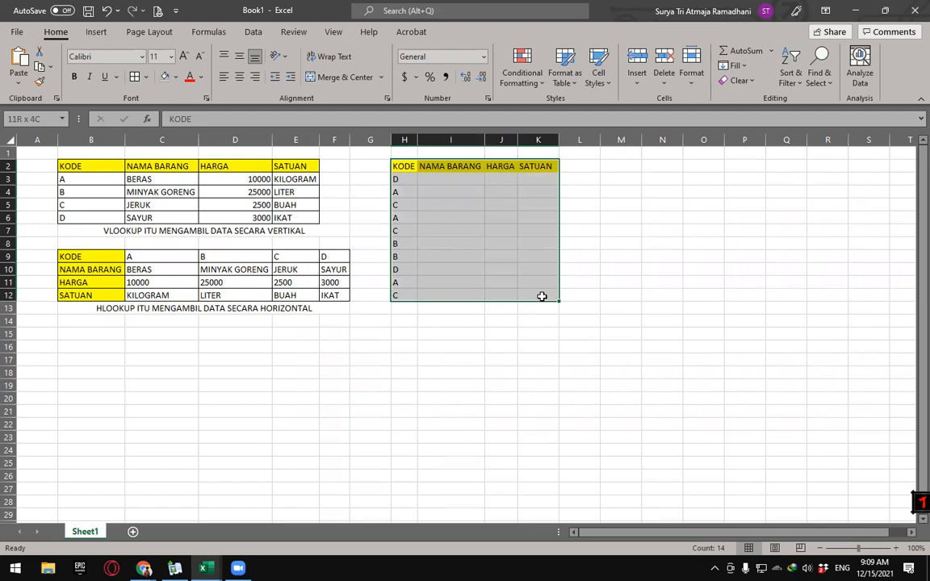
pyautogui.click(134, 77)
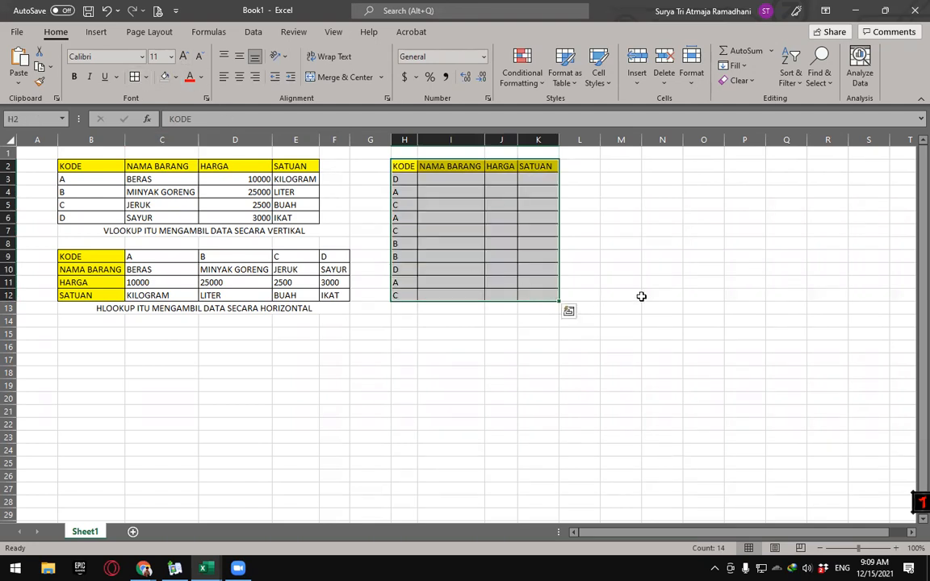
pyautogui.hotkey('ctrl', 'c')
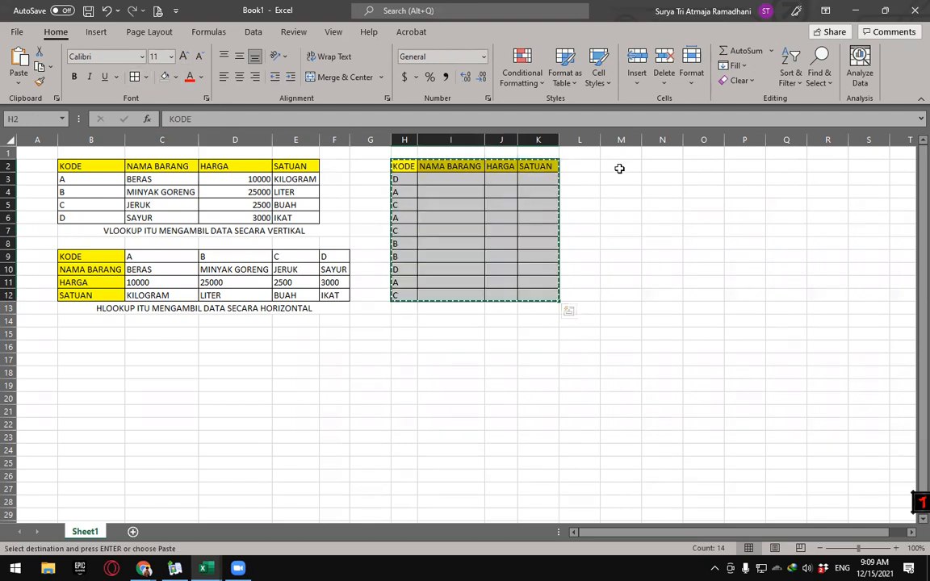
pyautogui.click(619, 167)
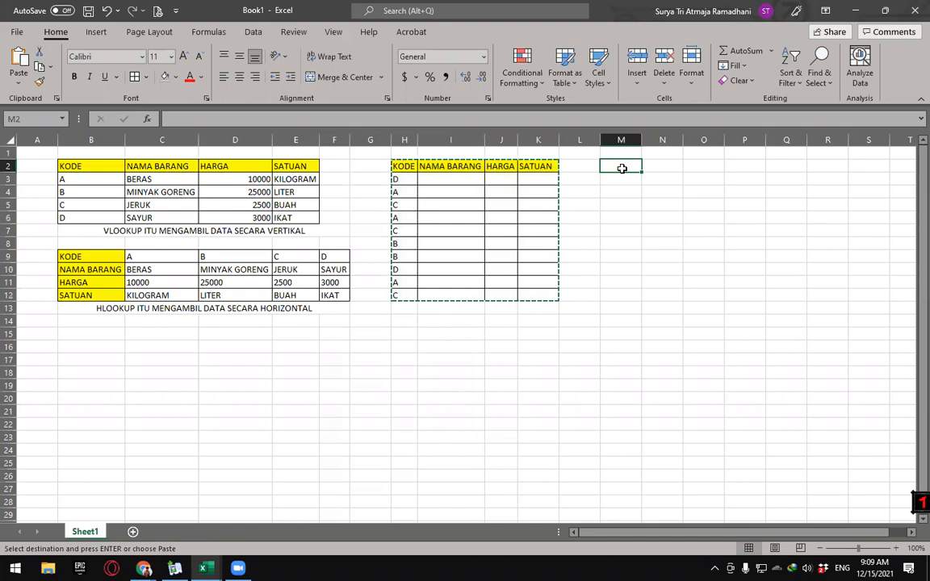
pyautogui.hotkey('ctrl', 'v')
# Step: Label the two empty tables VLOOKUP in cell H1 and HLOOKUP in cell M1
pyautogui.click(408, 150)
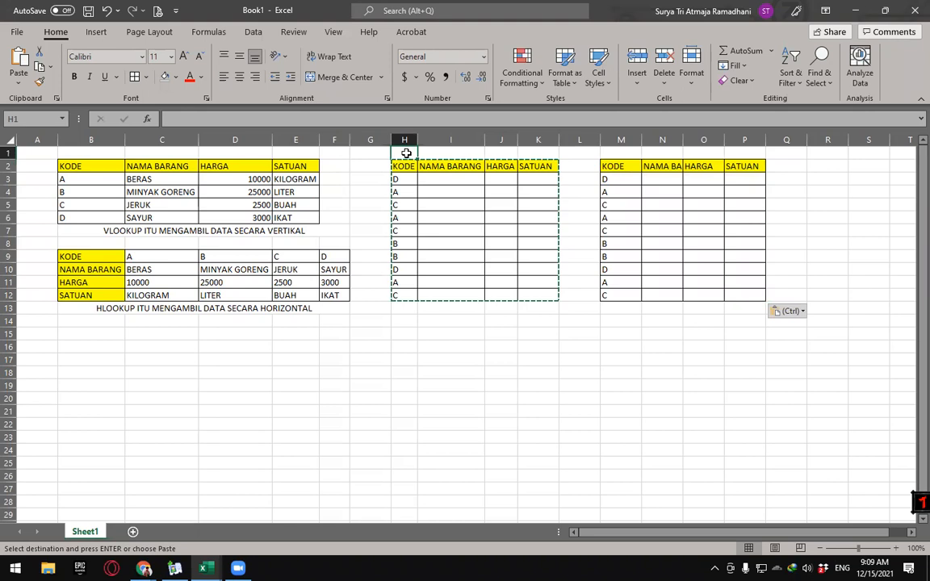
pyautogui.click(448, 218)
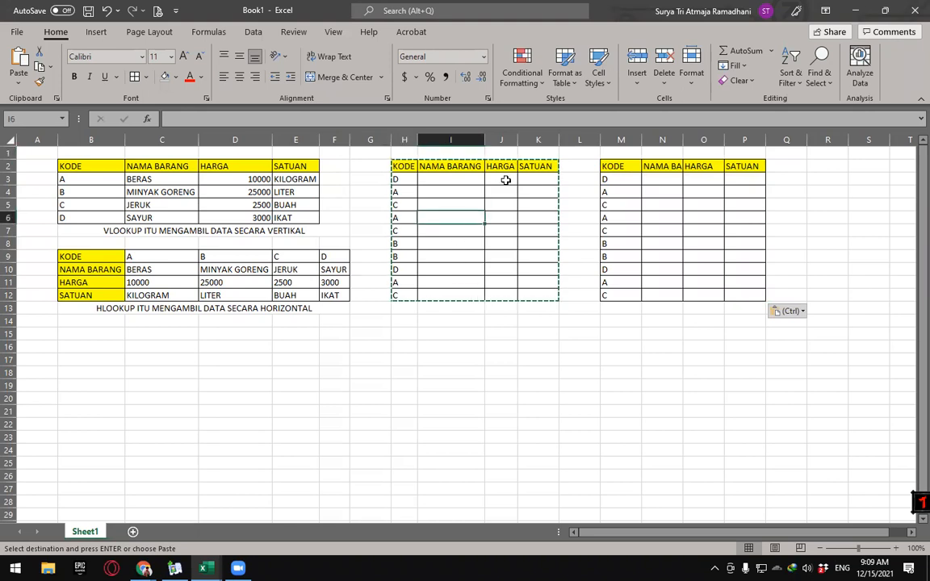
pyautogui.click(401, 150)
pyautogui.write('VLOOKUP')
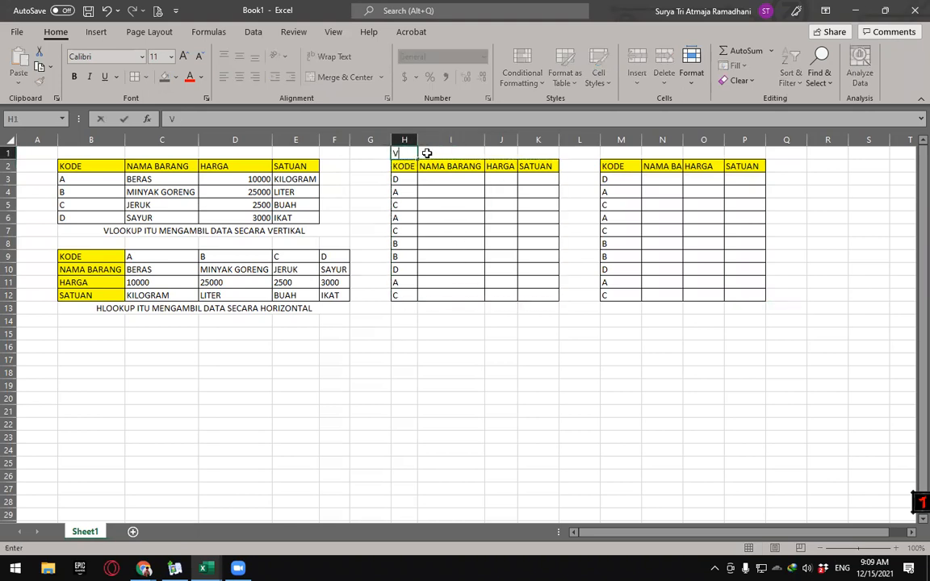
pyautogui.click(628, 151)
pyautogui.write('HLOOKUP')
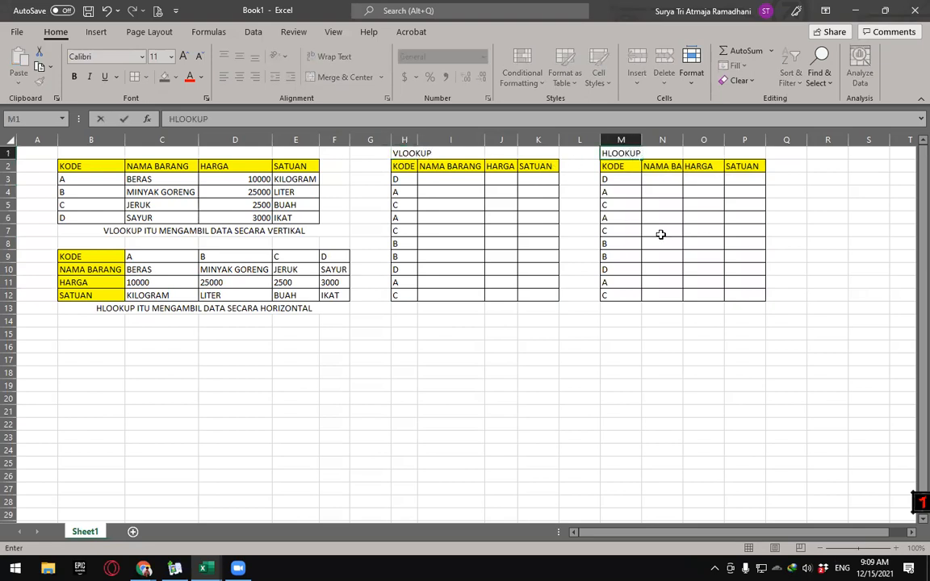
pyautogui.click(660, 295)
pyautogui.click(664, 395)
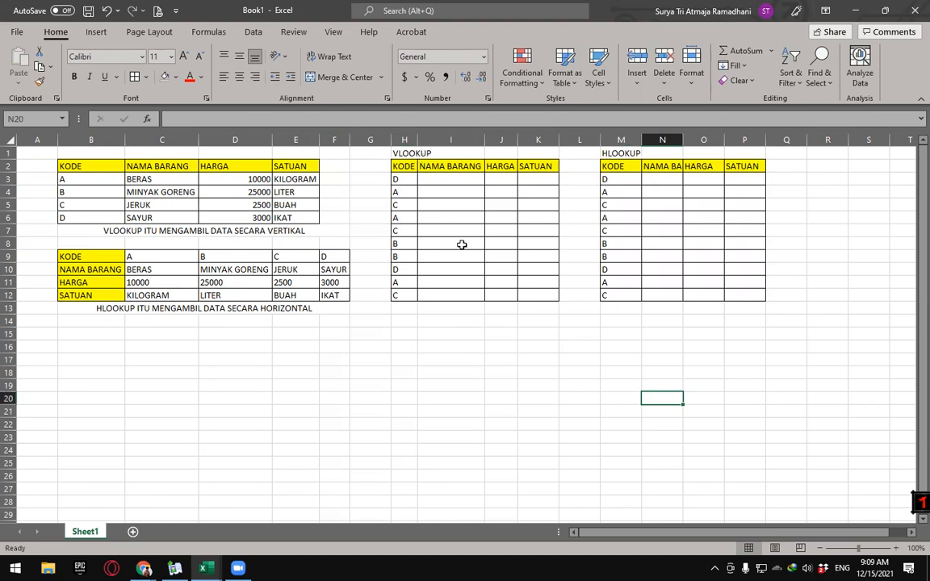
# Step: Examine the vertical source table B2:E6 column by column, from KODE through SATUAN
pyautogui.click(471, 295)
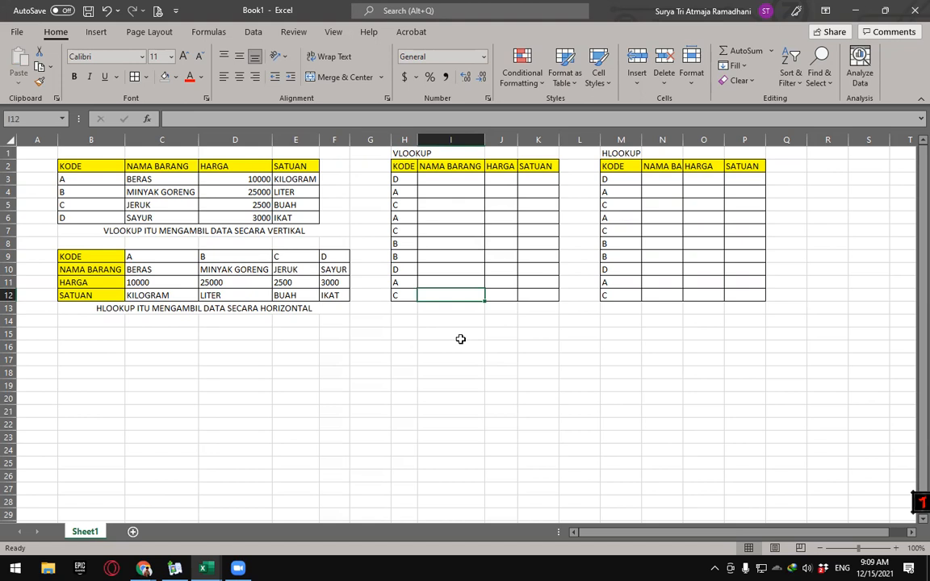
pyautogui.click(473, 181)
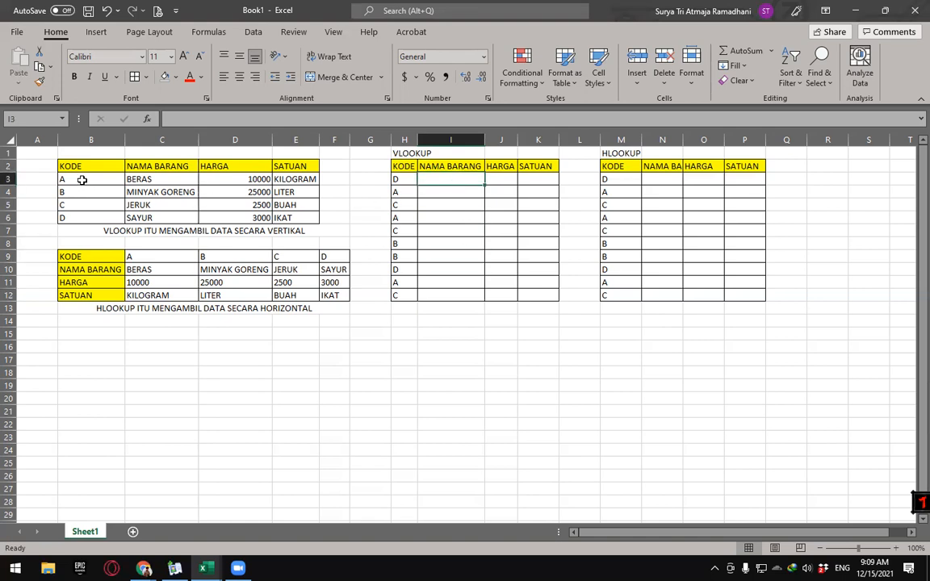
pyautogui.moveTo(81, 166); pyautogui.dragTo(82, 216)
pyautogui.moveTo(167, 167); pyautogui.dragTo(160, 227)
pyautogui.click(247, 167)
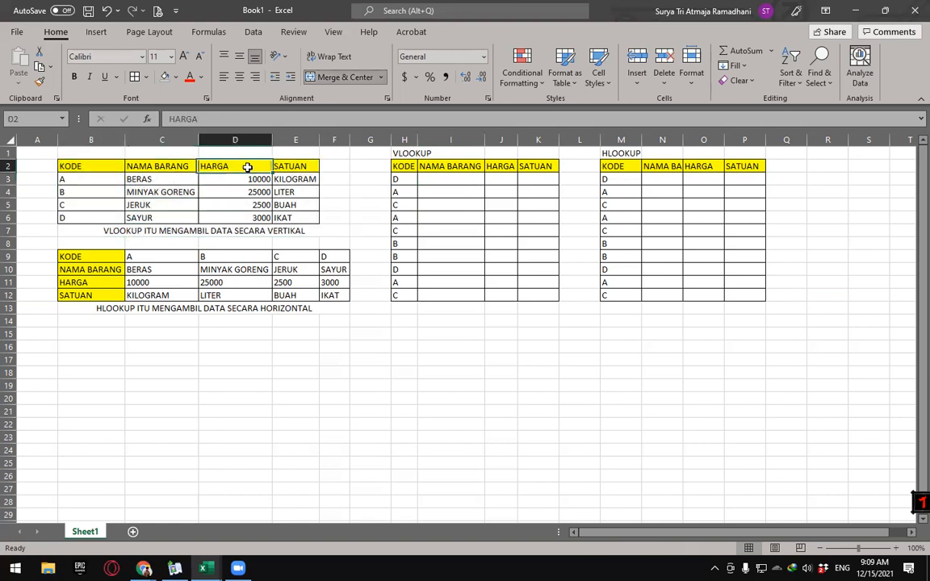
pyautogui.moveTo(162, 167); pyautogui.dragTo(174, 215)
pyautogui.moveTo(243, 166); pyautogui.dragTo(240, 217)
pyautogui.moveTo(298, 163); pyautogui.dragTo(297, 216)
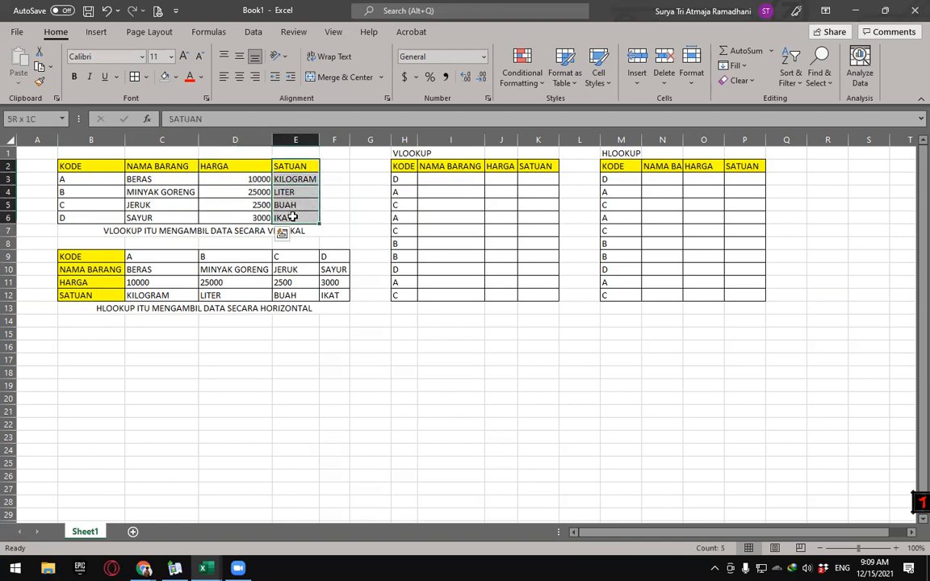
# Step: Examine the horizontal source table's entries for codes A to D, one column at a time in C9:F12
pyautogui.click(169, 257)
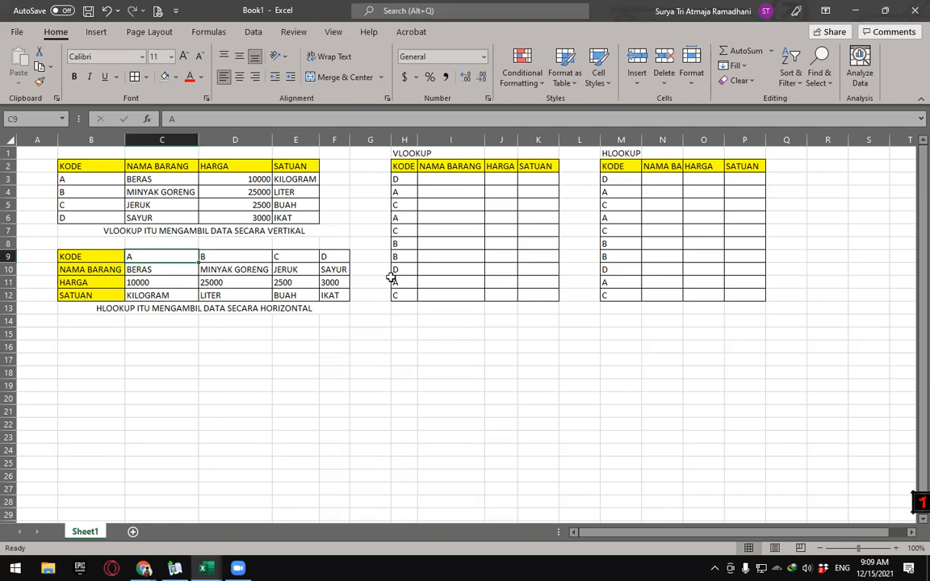
pyautogui.moveTo(161, 258); pyautogui.dragTo(161, 296)
pyautogui.moveTo(234, 256); pyautogui.dragTo(234, 295)
pyautogui.moveTo(282, 257); pyautogui.dragTo(297, 295)
pyautogui.moveTo(330, 257); pyautogui.dragTo(333, 290)
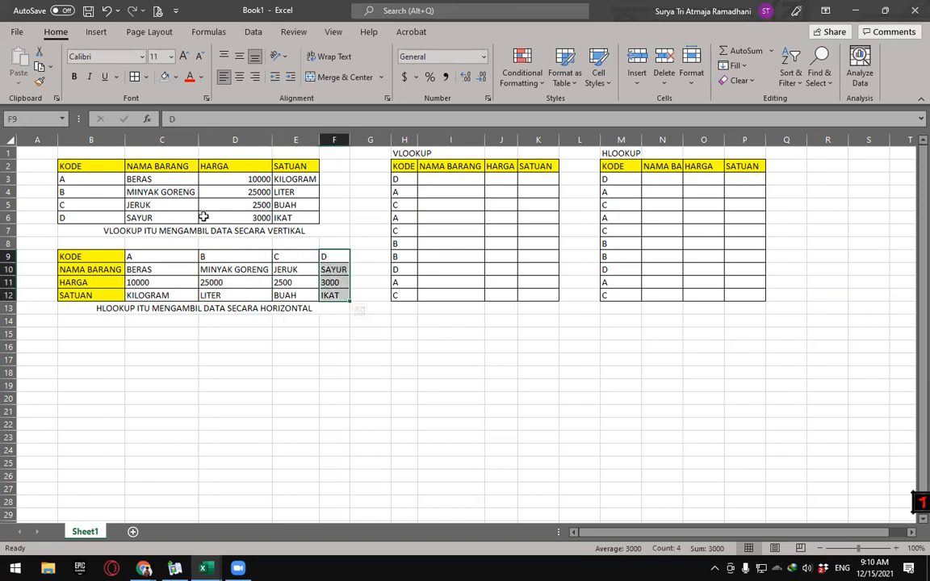
pyautogui.click(335, 333)
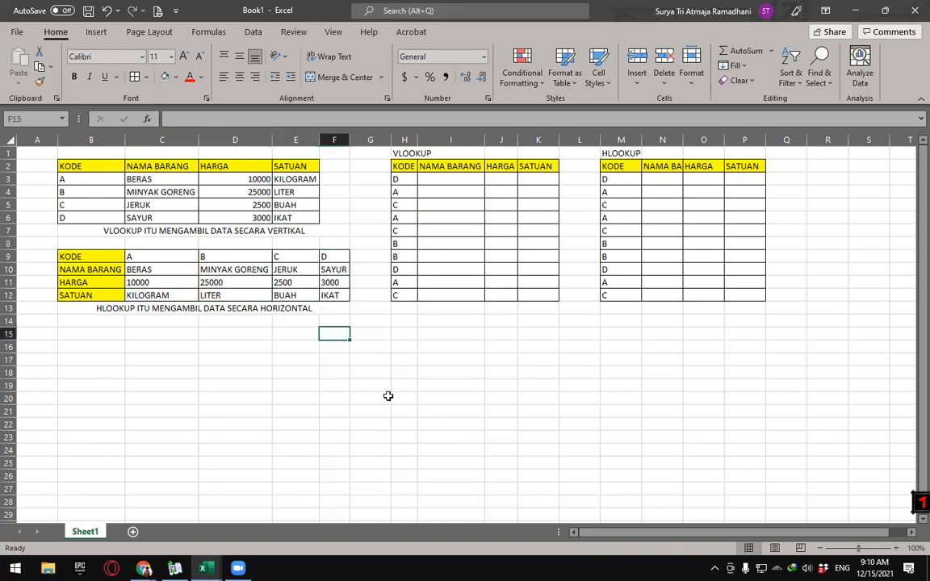
pyautogui.click(546, 360)
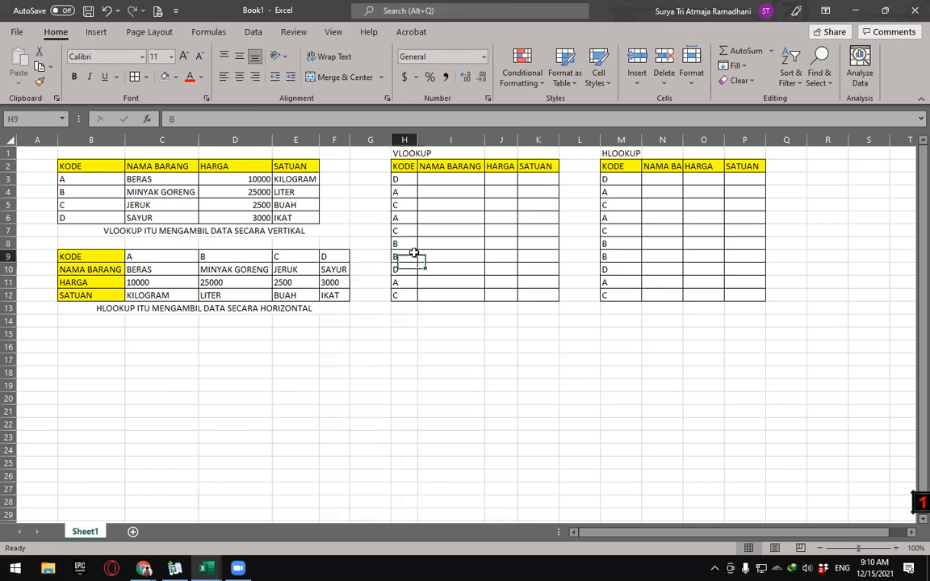
# Step: Compare the first VLOOKUP table row with the source table's KODE and NAMA BARANG columns in B3:C6
pyautogui.click(444, 181)
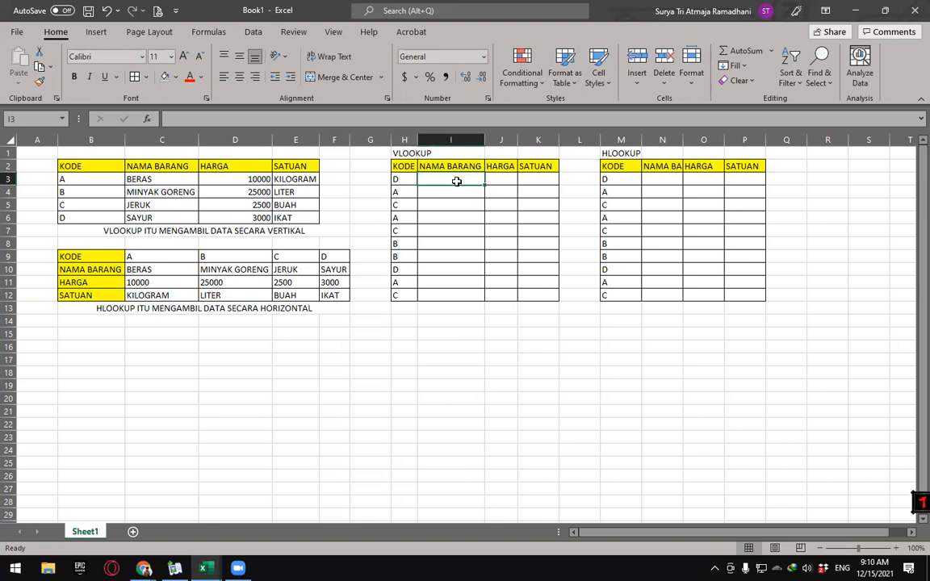
pyautogui.click(400, 180)
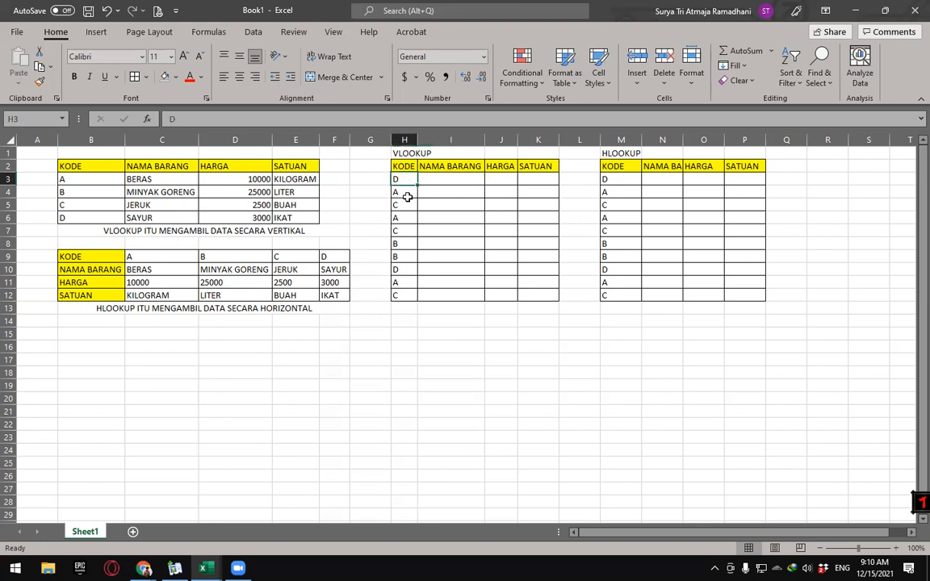
pyautogui.moveTo(73, 179); pyautogui.dragTo(77, 212)
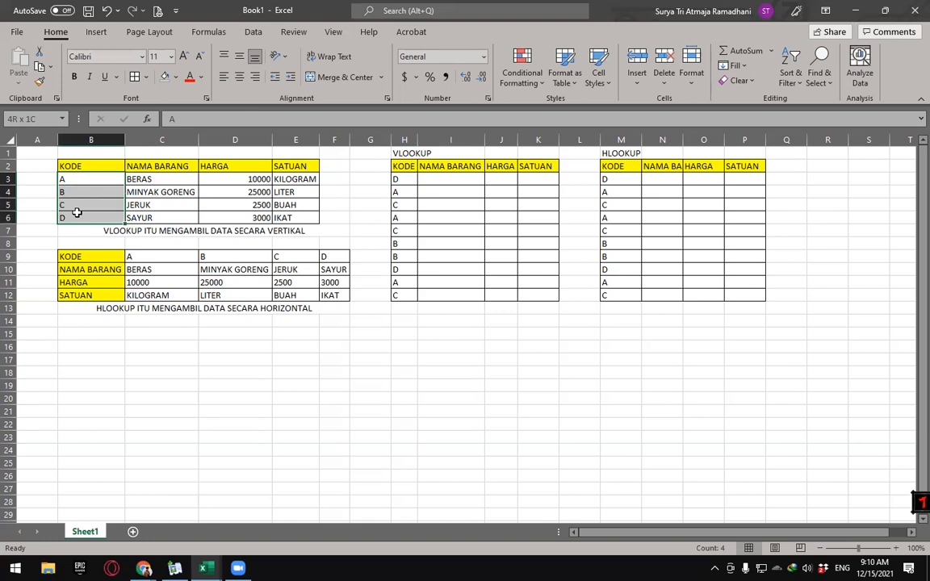
pyautogui.click(459, 179)
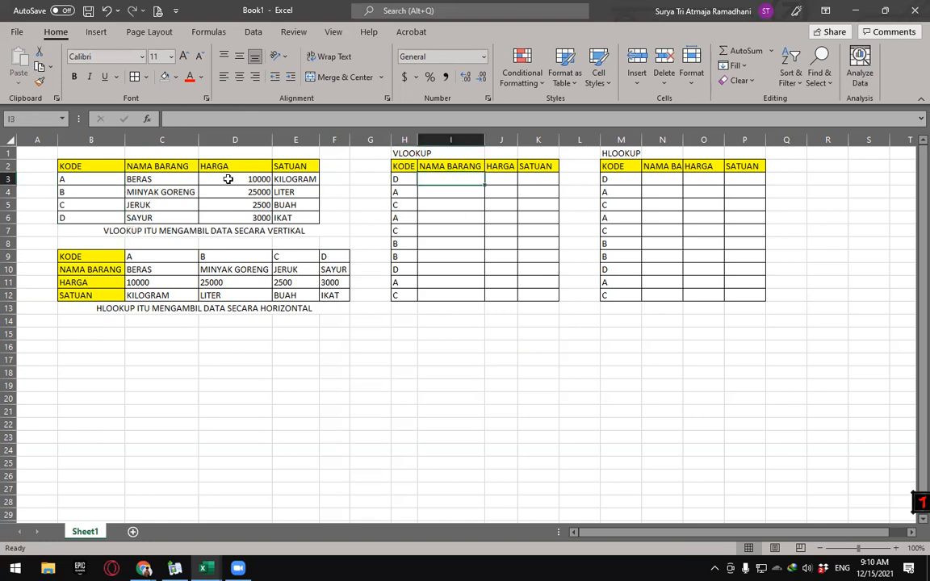
pyautogui.click(164, 179)
pyautogui.moveTo(99, 180); pyautogui.dragTo(162, 177)
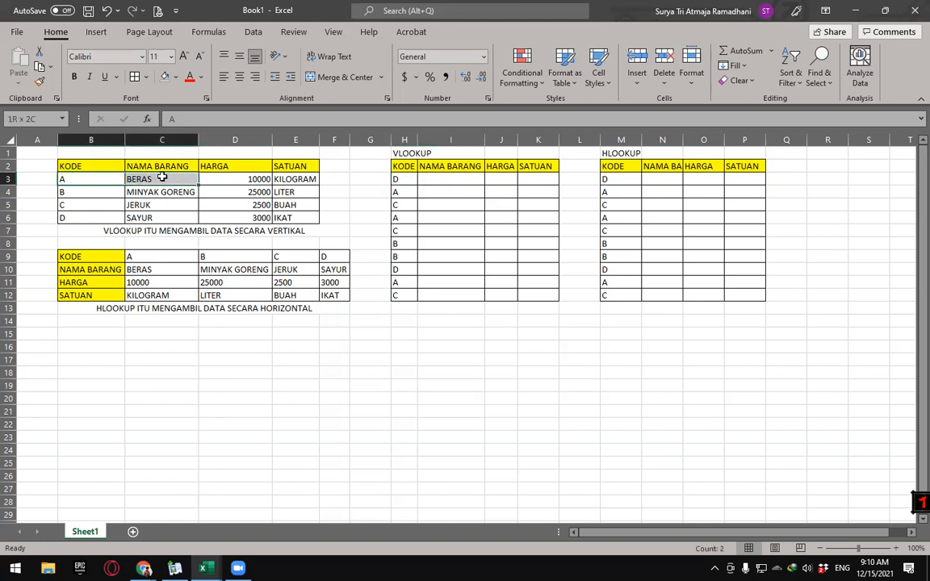
pyautogui.click(173, 217)
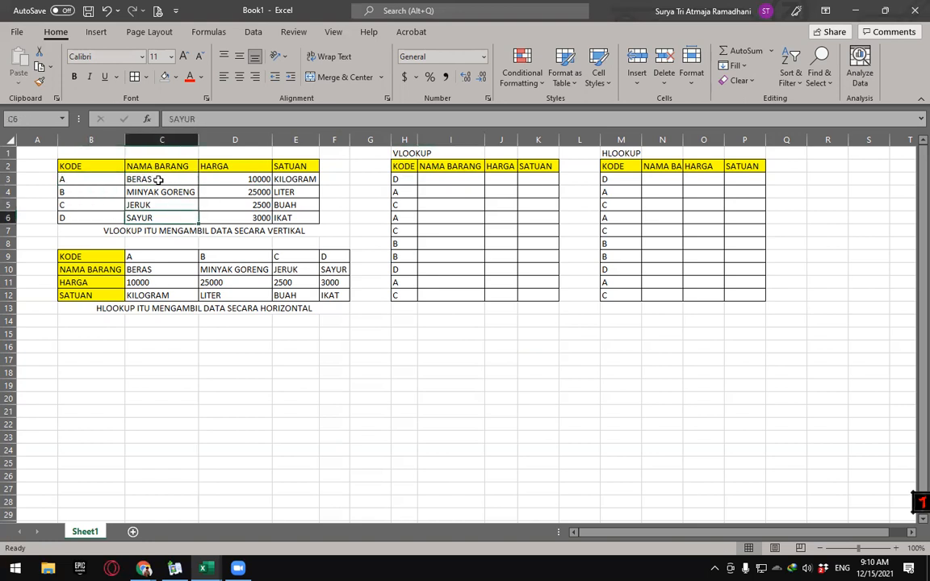
pyautogui.moveTo(147, 179); pyautogui.dragTo(184, 218)
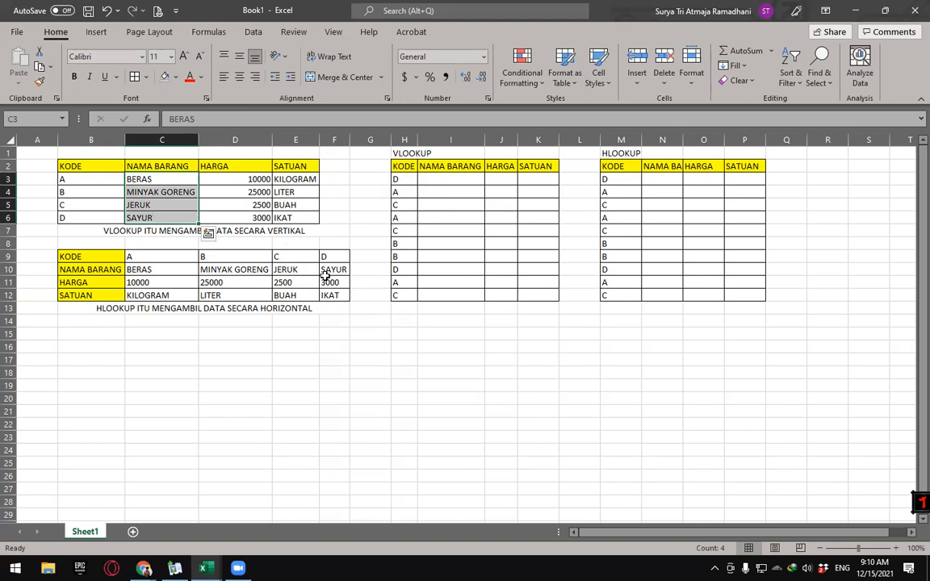
pyautogui.click(448, 218)
# Step: Enter =VLOOKUP(H3,$B$3:$E$6,2,FALSE) in cell I3 to return the item name with an exact match
pyautogui.click(436, 178)
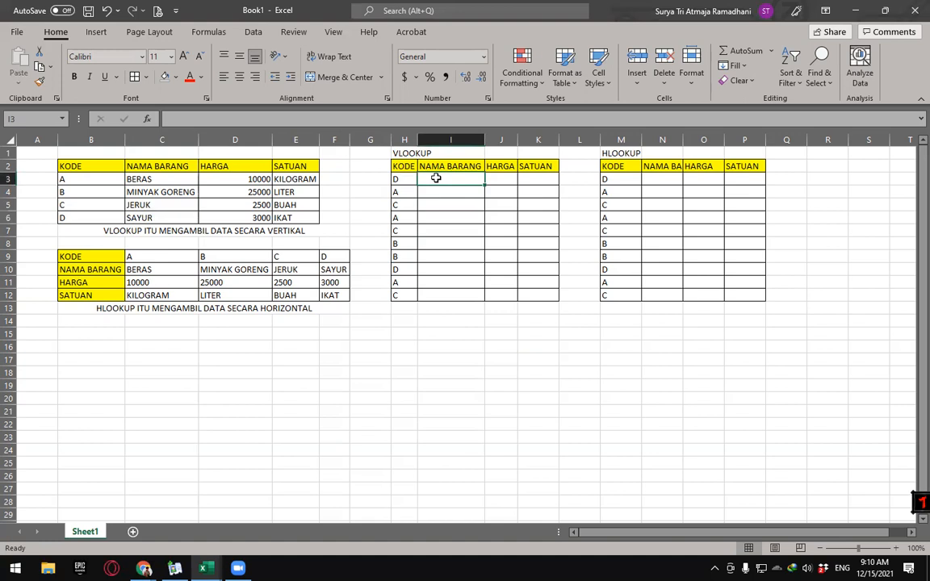
pyautogui.write('=VL')
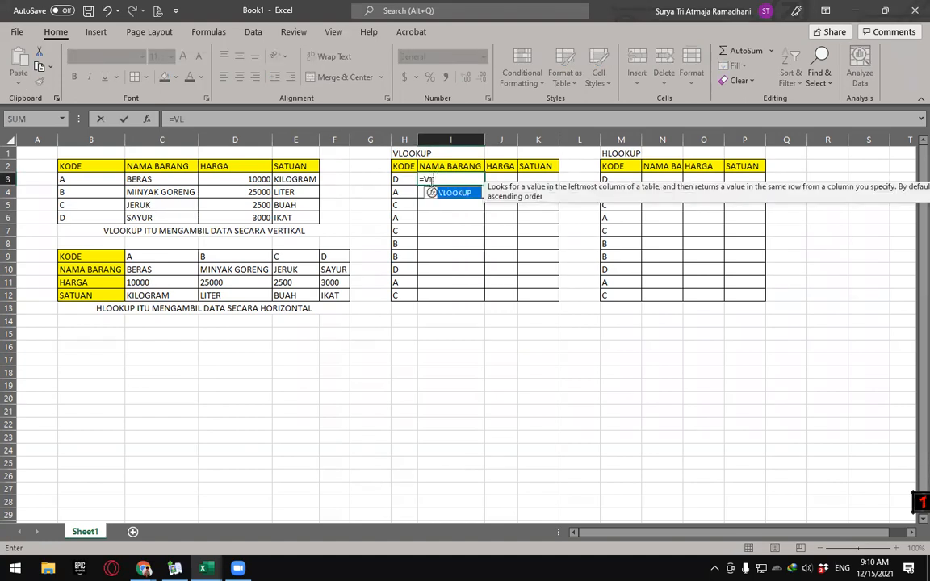
pyautogui.doubleClick(455, 194)
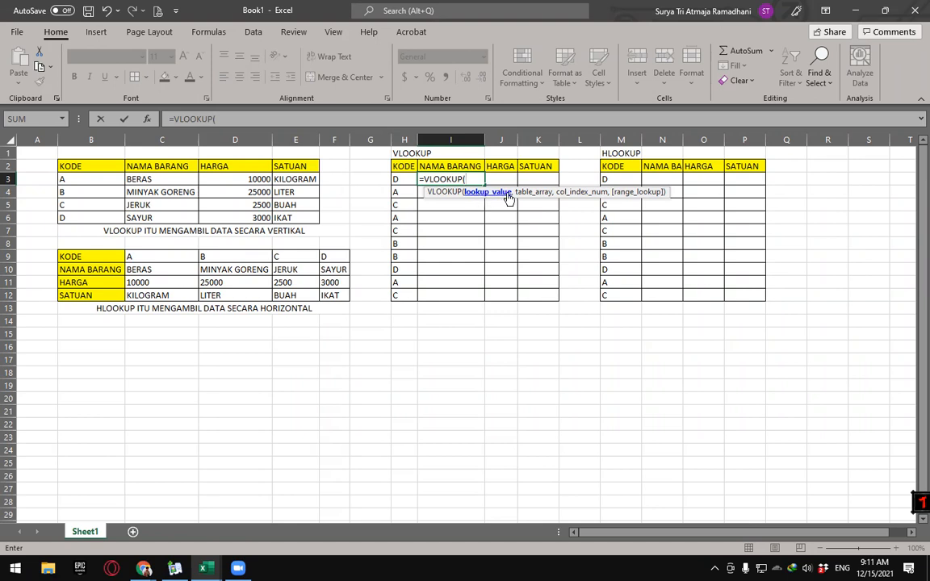
pyautogui.click(400, 179)
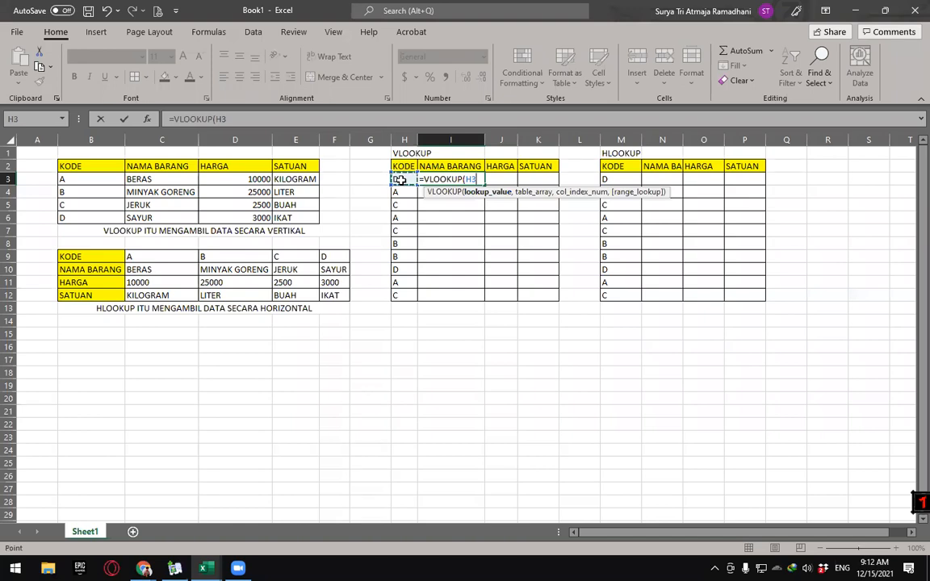
pyautogui.write(',')
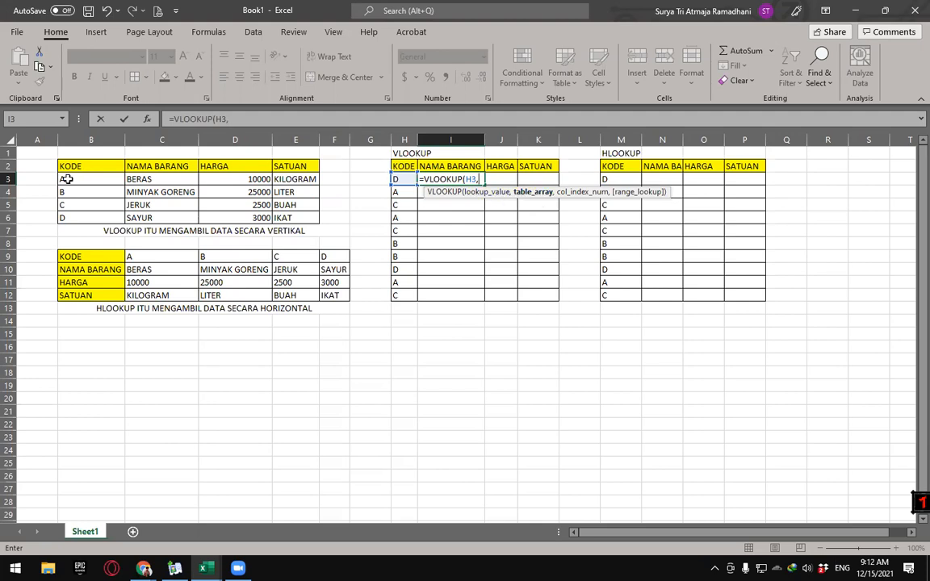
pyautogui.moveTo(68, 179); pyautogui.dragTo(299, 219)
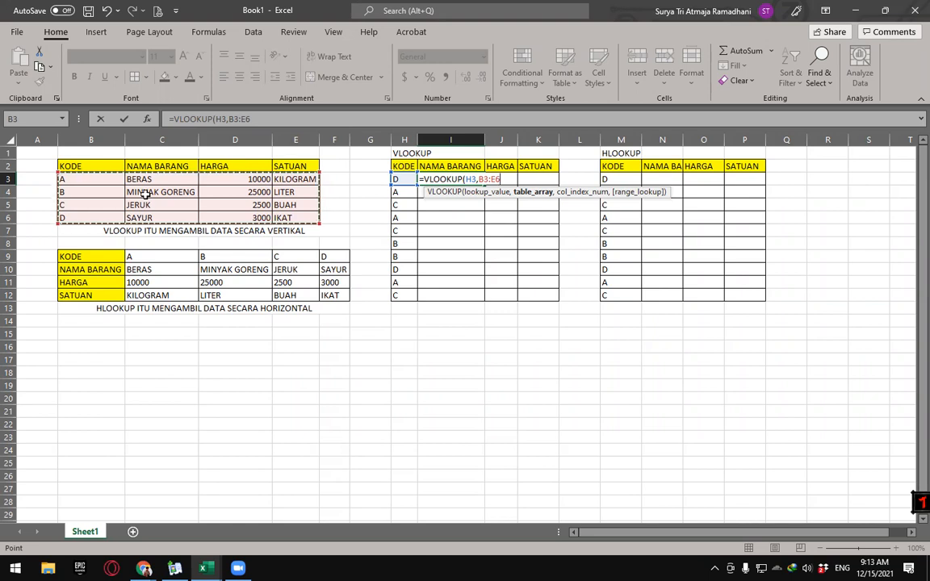
pyautogui.press('F4')
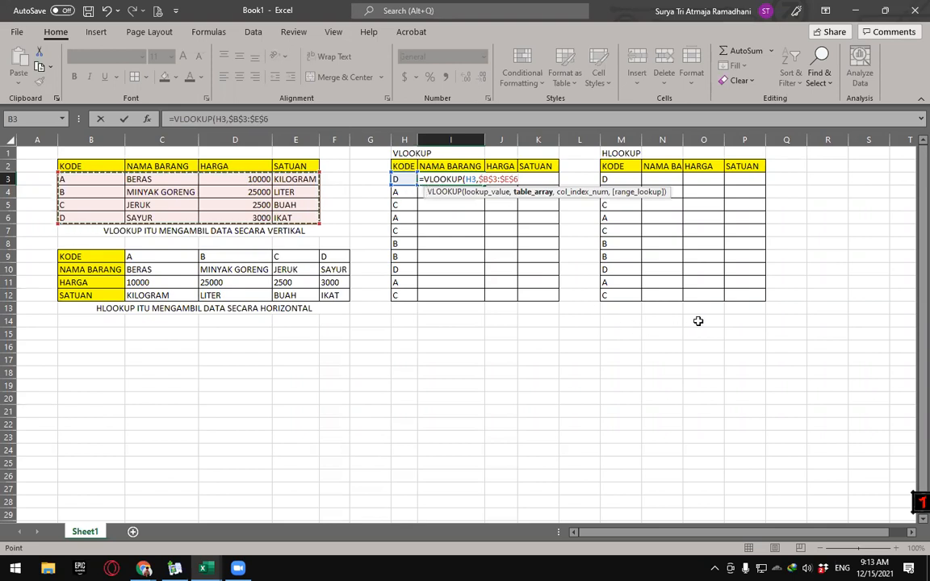
pyautogui.write(',')
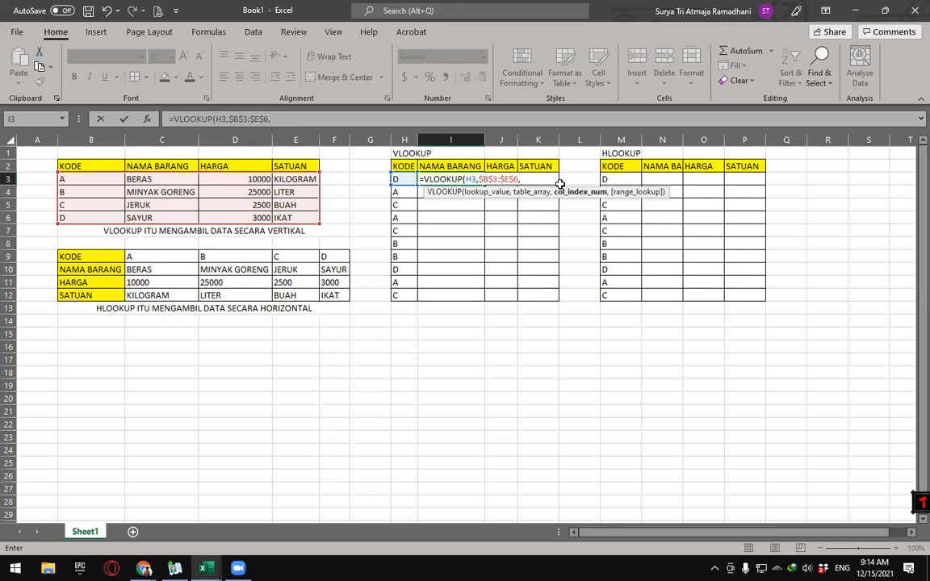
pyautogui.write('2,')
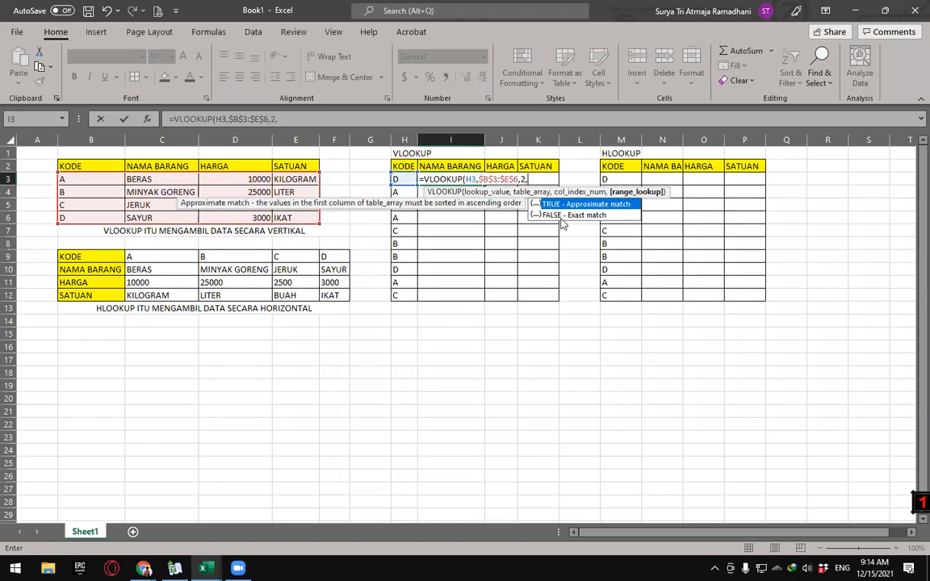
pyautogui.write('FALSE)')
pyautogui.press('Return')
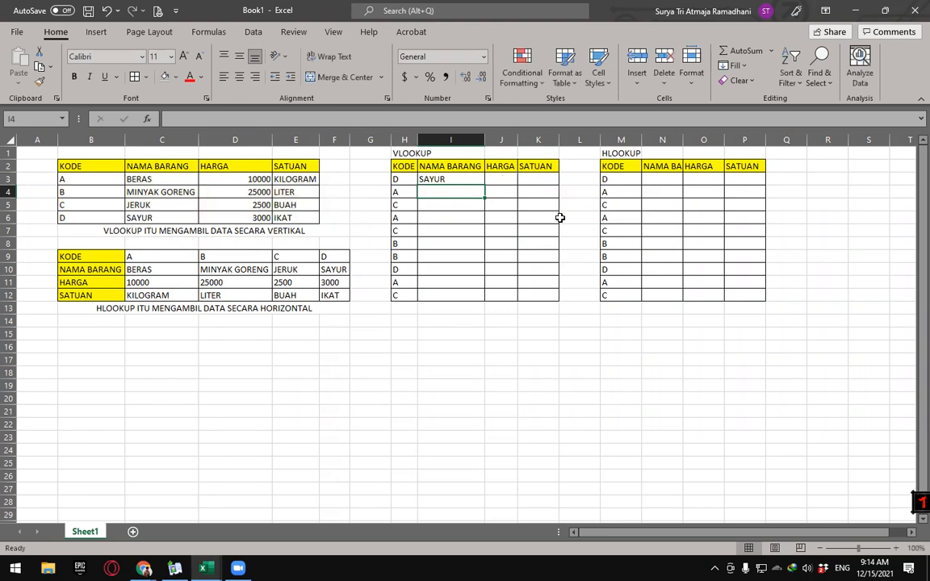
# Step: Copy the I3 formula down through I12 and fit column I's width to its contents
pyautogui.click(454, 179)
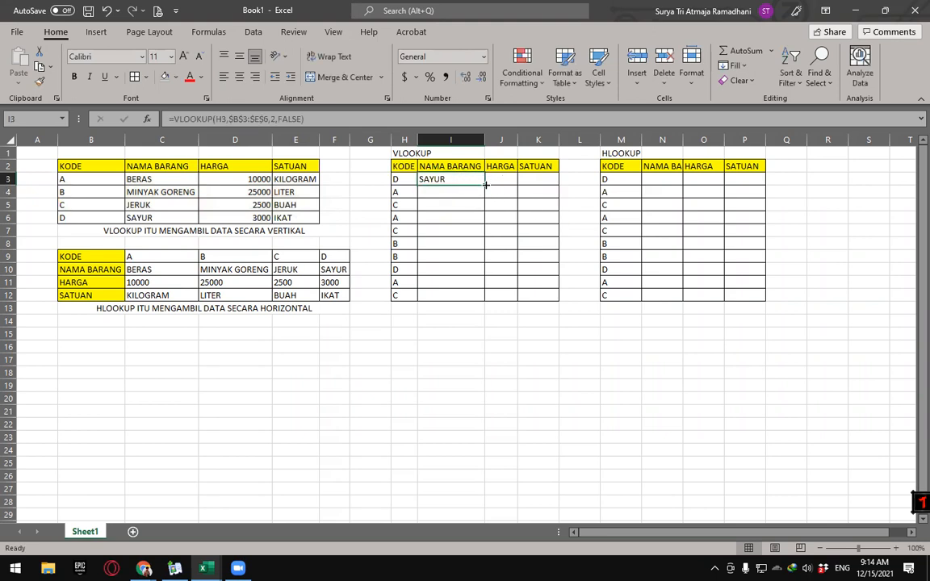
pyautogui.moveTo(485, 185); pyautogui.dragTo(486, 301)
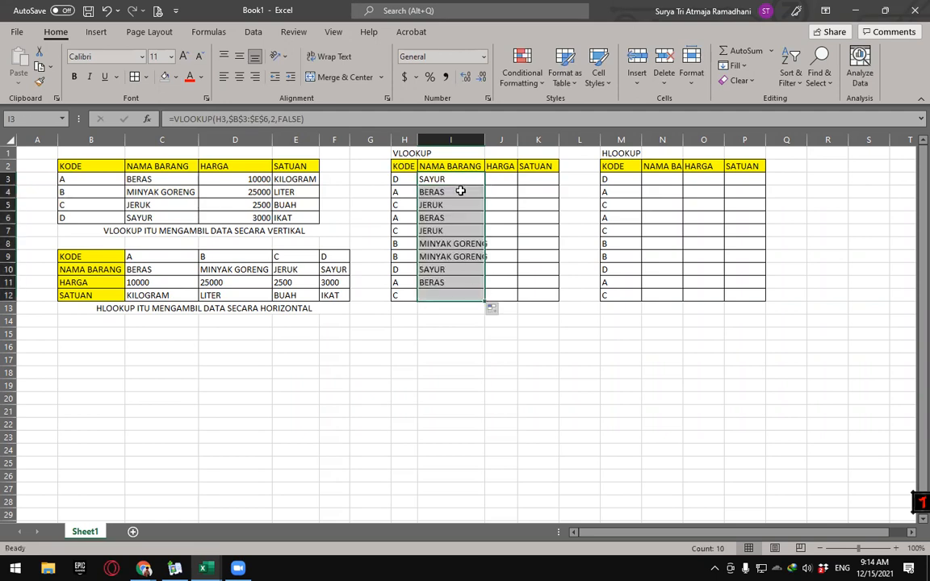
pyautogui.doubleClick(489, 145)
# Step: Check the looked-up item names in column I against their codes and the vertical source table
pyautogui.click(450, 180)
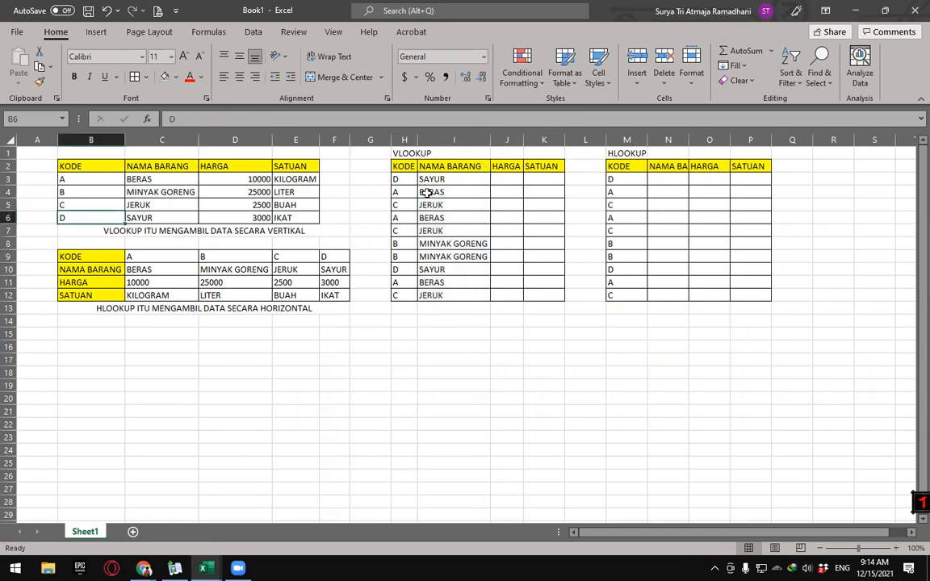
pyautogui.click(426, 193)
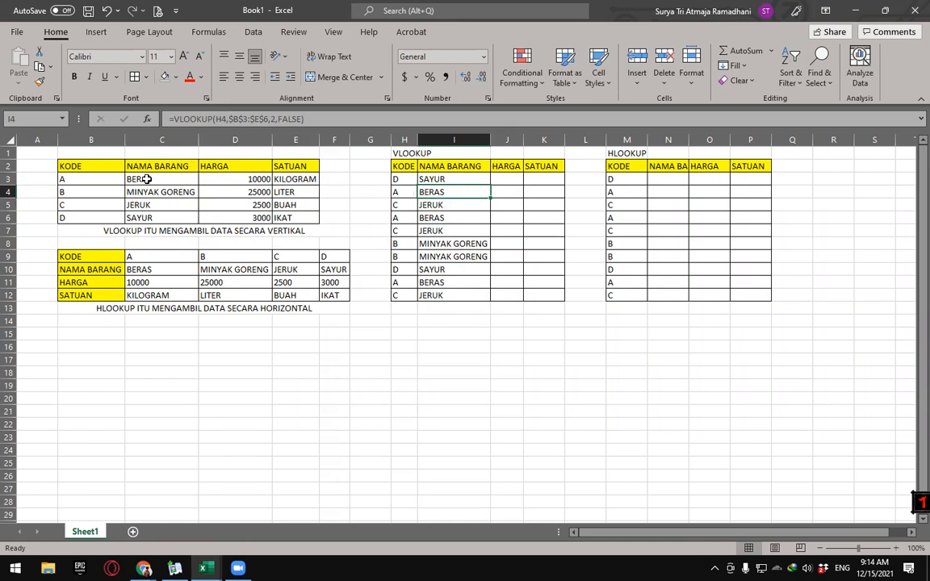
pyautogui.click(434, 205)
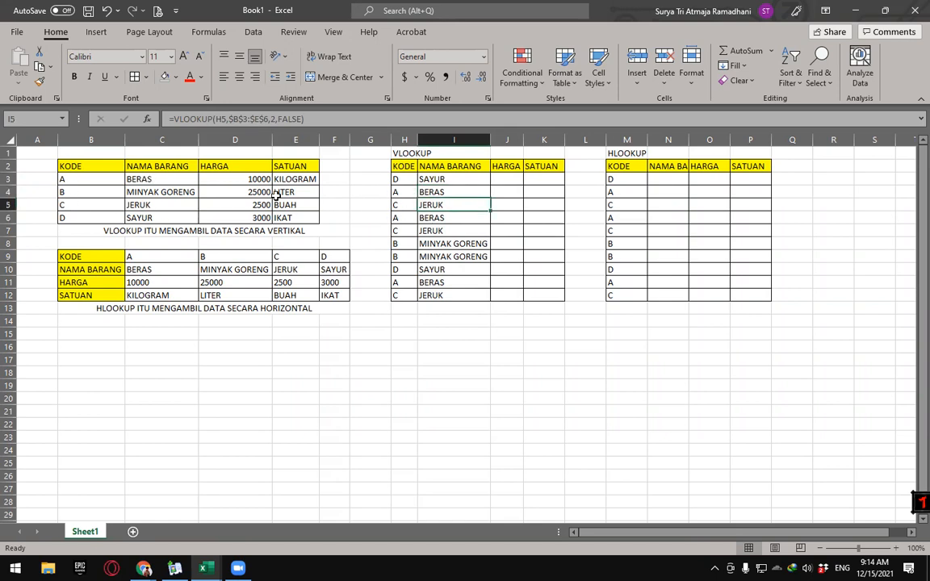
pyautogui.click(428, 256)
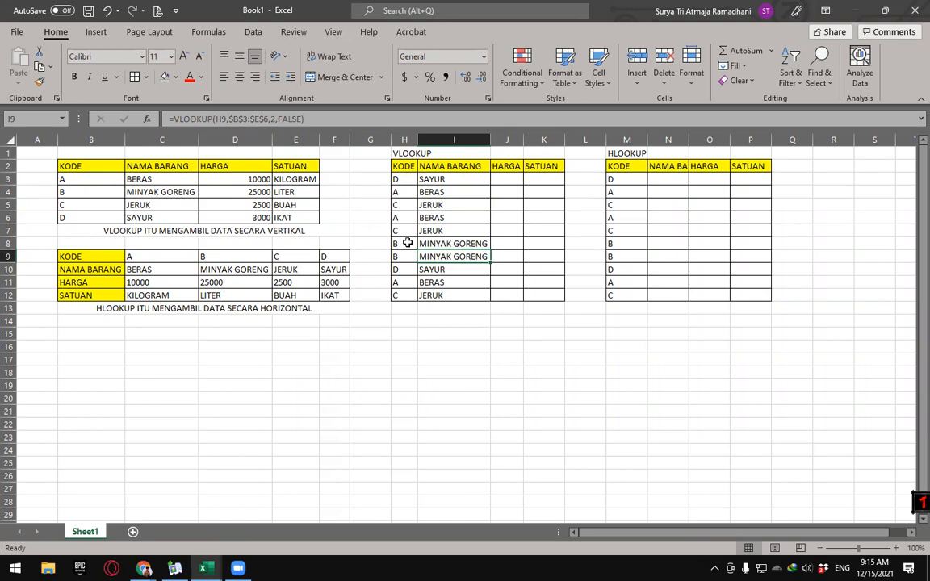
pyautogui.click(399, 181)
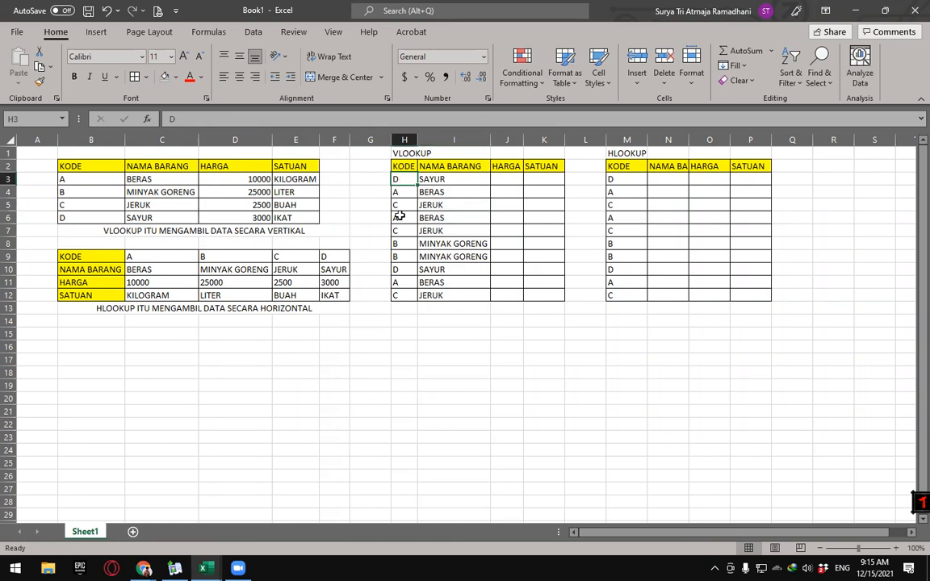
# Step: Change the code in H6 to B and the code in H8 to A, checking the item name beside each
pyautogui.click(399, 217)
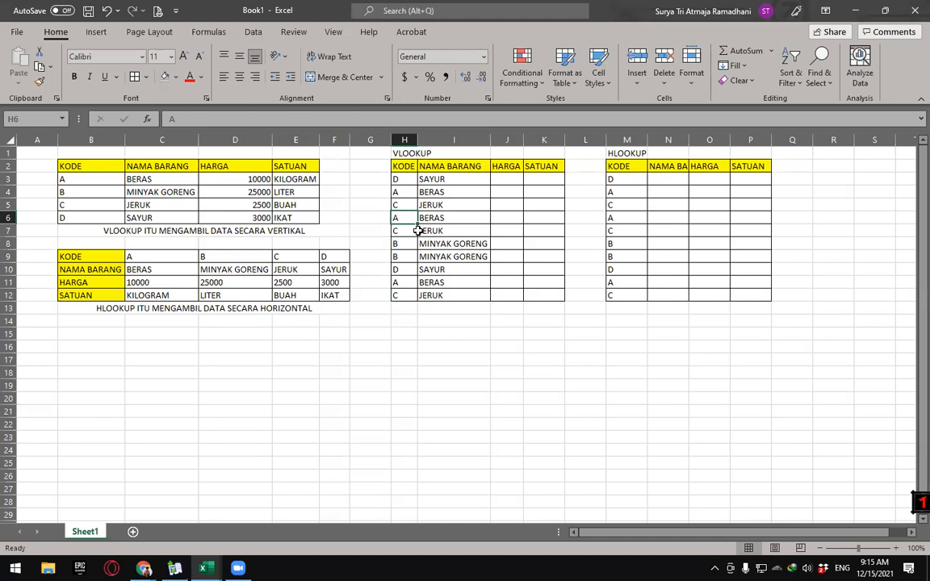
pyautogui.write('B')
pyautogui.press('Return')
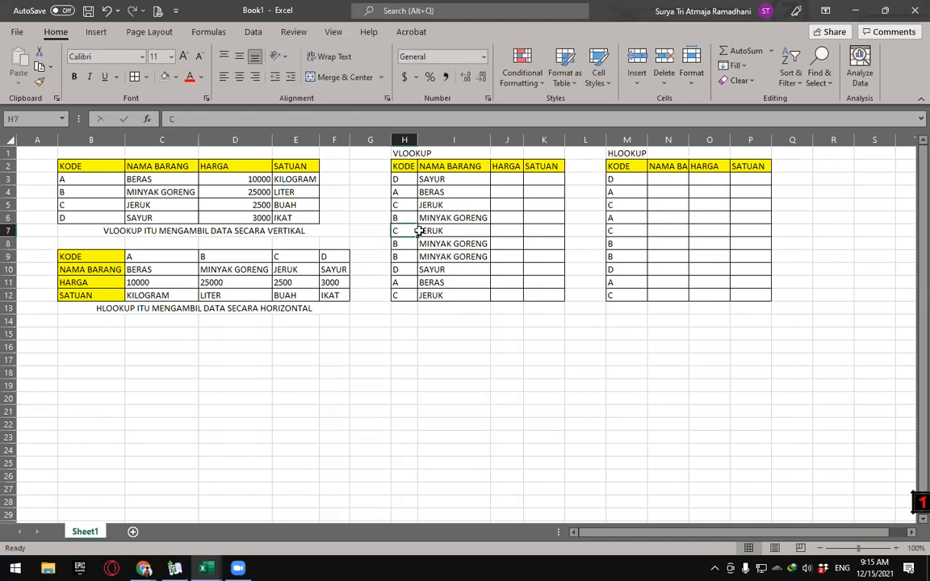
pyautogui.click(431, 217)
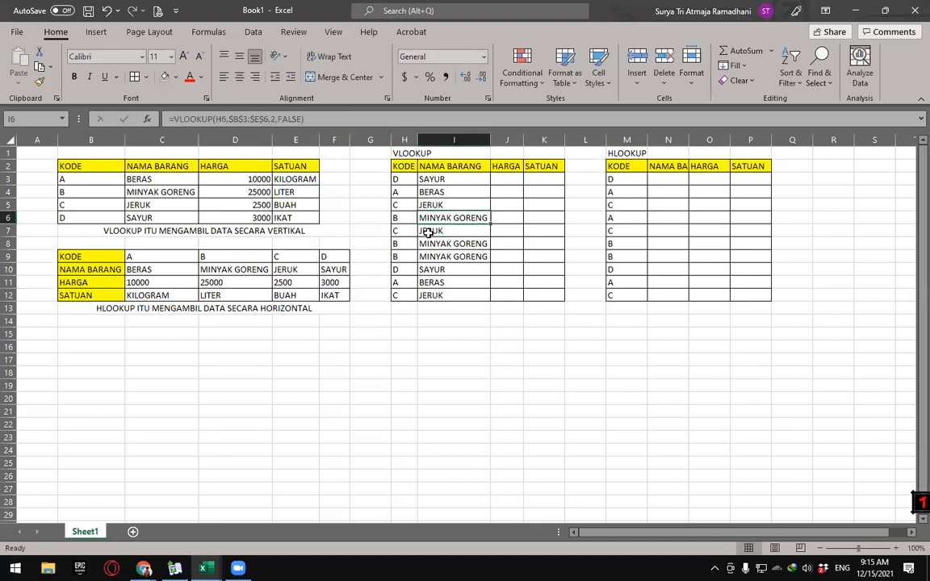
pyautogui.click(400, 244)
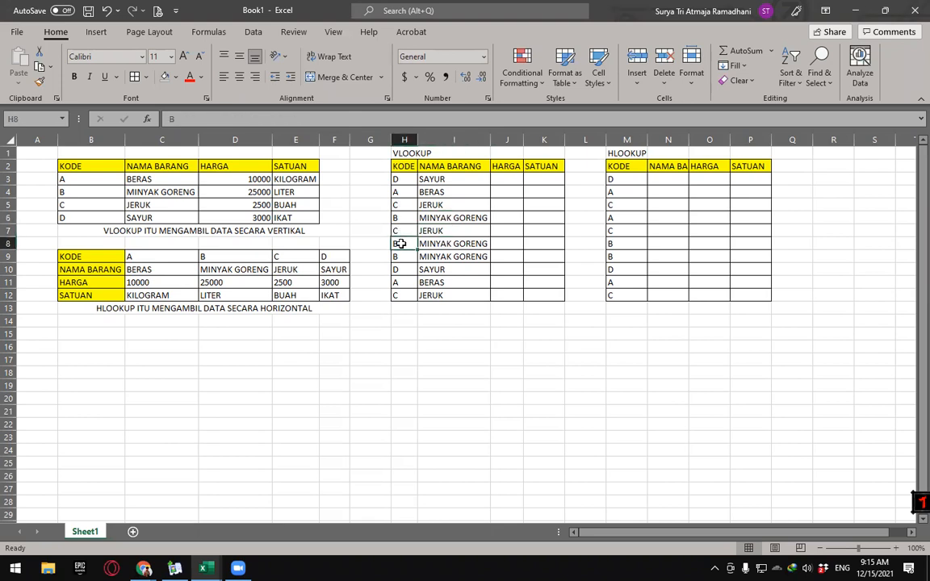
pyautogui.write('A')
pyautogui.press('Return')
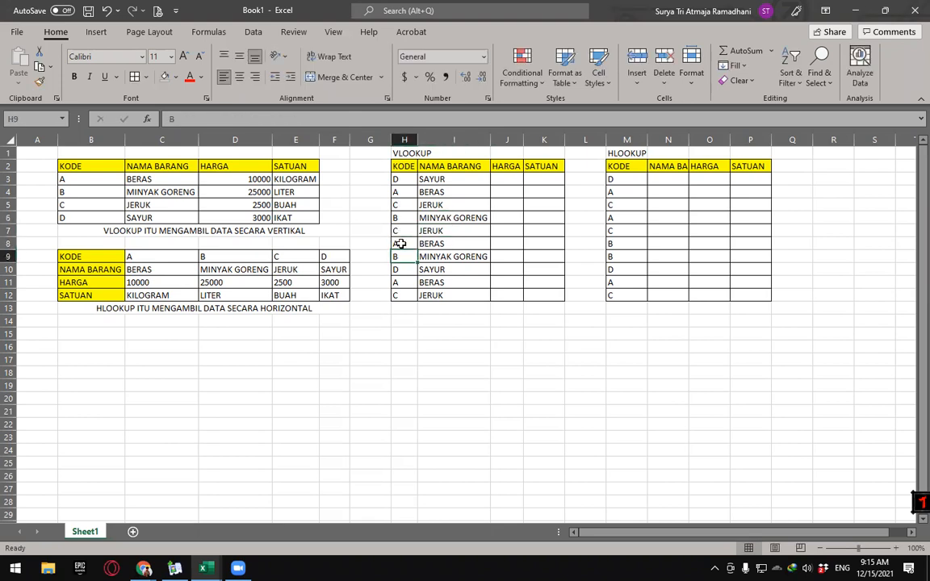
pyautogui.click(450, 244)
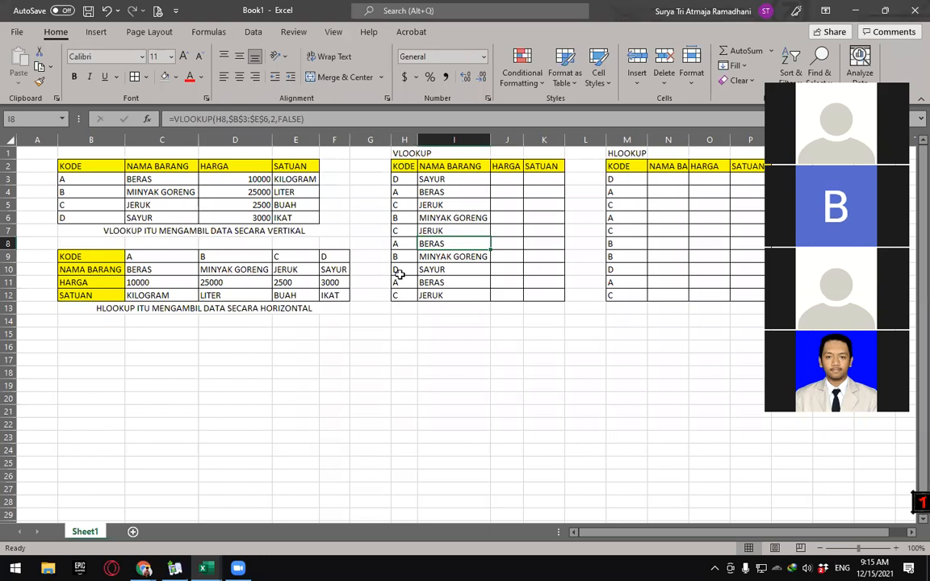
# Step: Enter =VLOOKUP(H3,B3:E6,3,FALSE) in cell J3 to look up the price with a relative table range
pyautogui.click(443, 181)
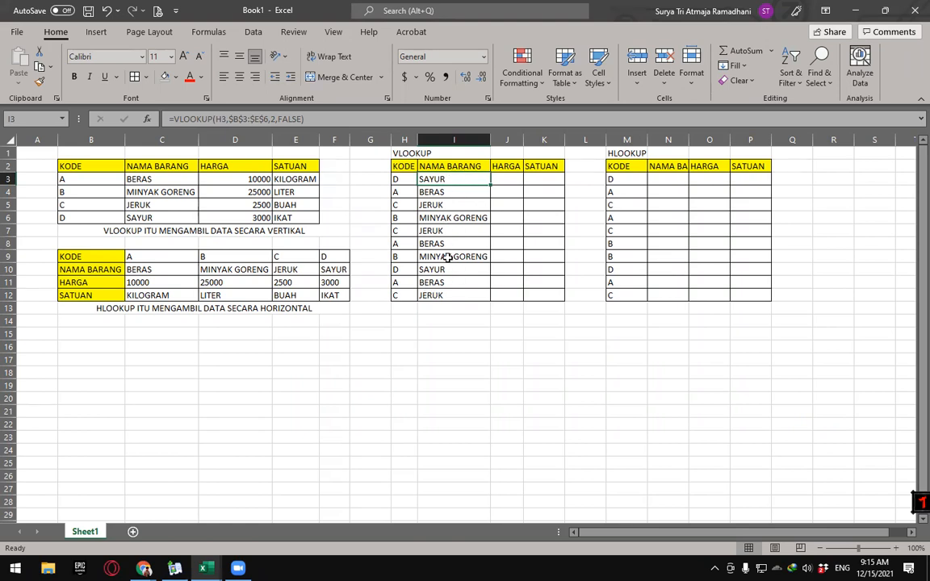
pyautogui.click(502, 177)
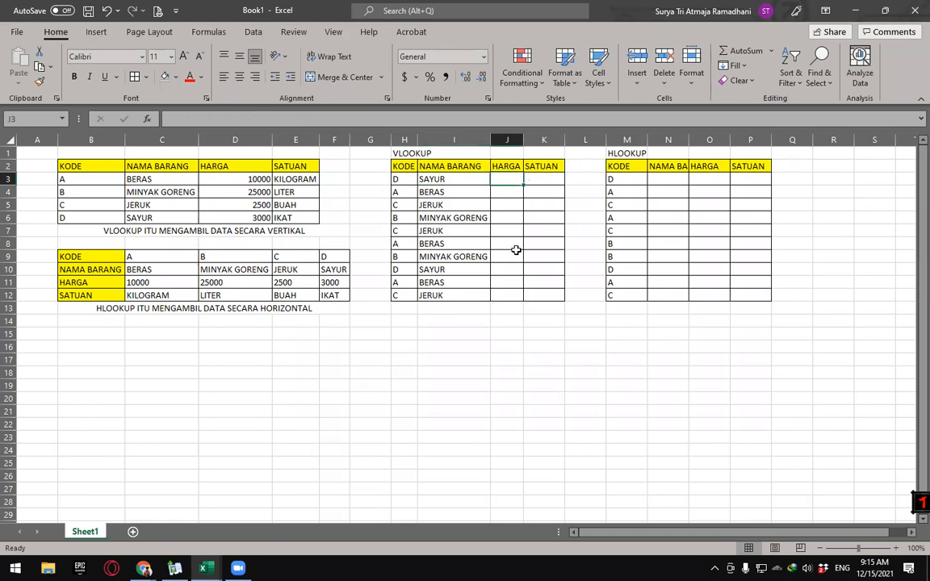
pyautogui.write('=')
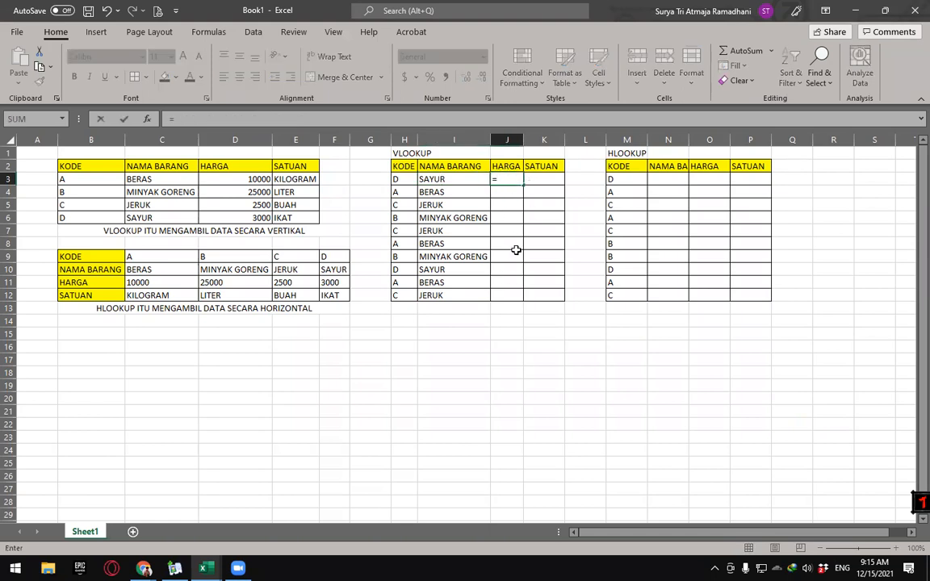
pyautogui.write('VLOOKUP')
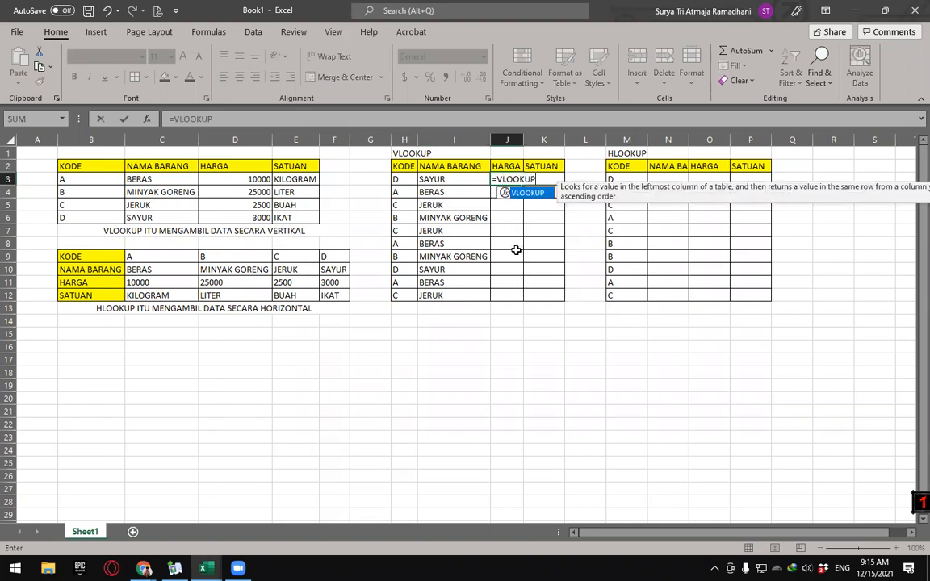
pyautogui.doubleClick(529, 194)
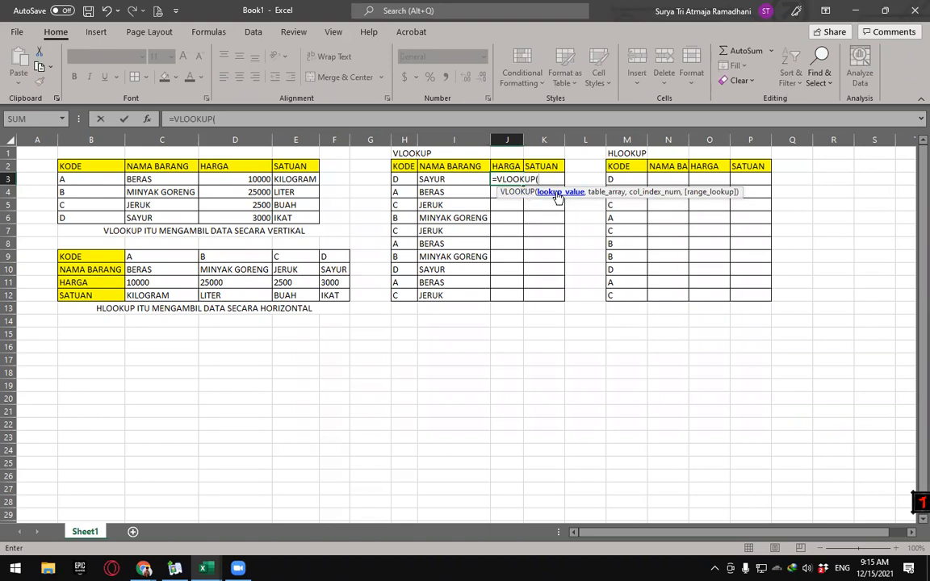
pyautogui.click(395, 179)
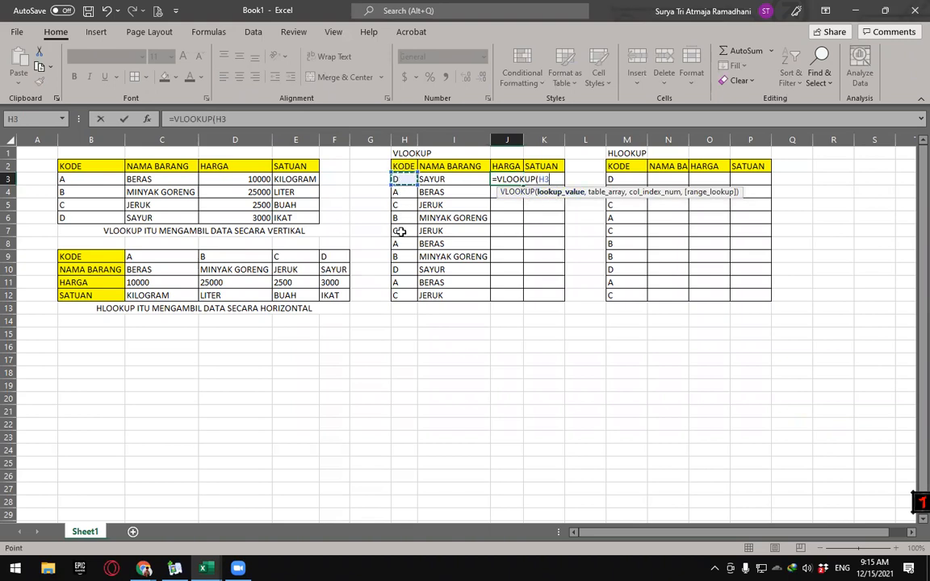
pyautogui.write(',')
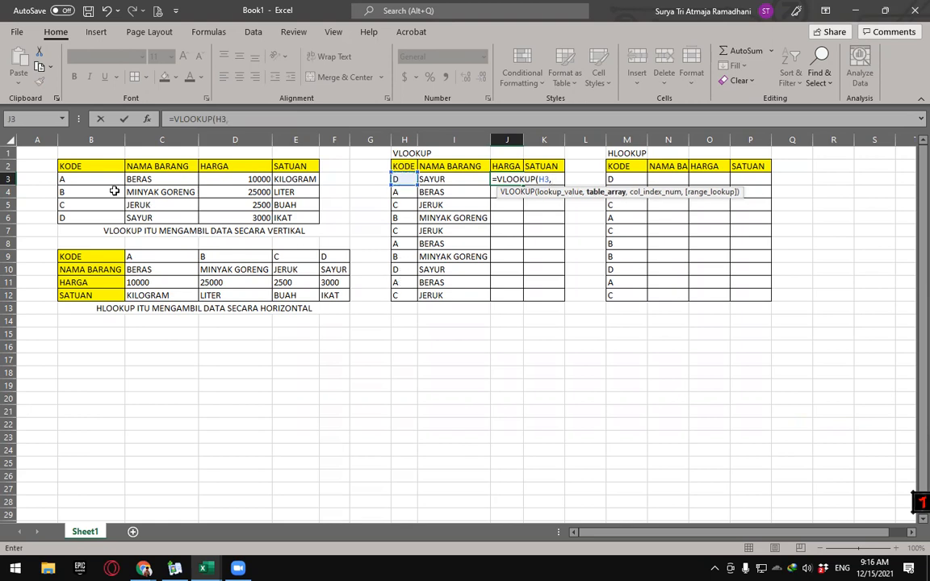
pyautogui.moveTo(77, 179); pyautogui.dragTo(301, 208)
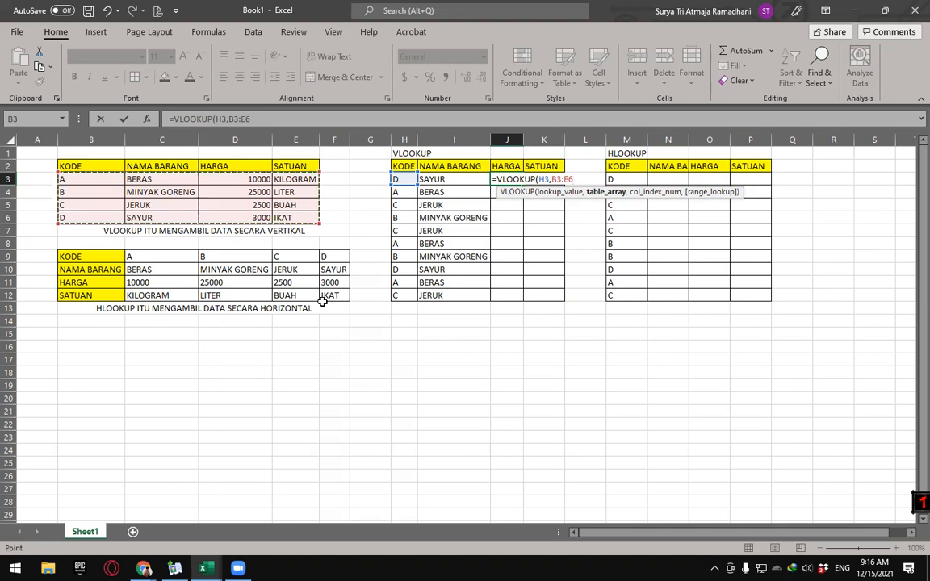
pyautogui.write(',3')
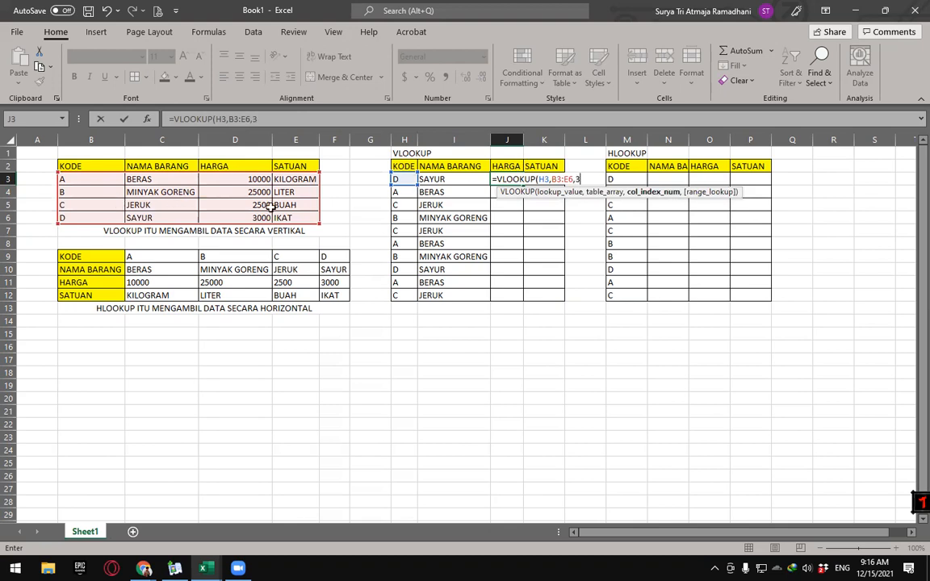
pyautogui.write(',')
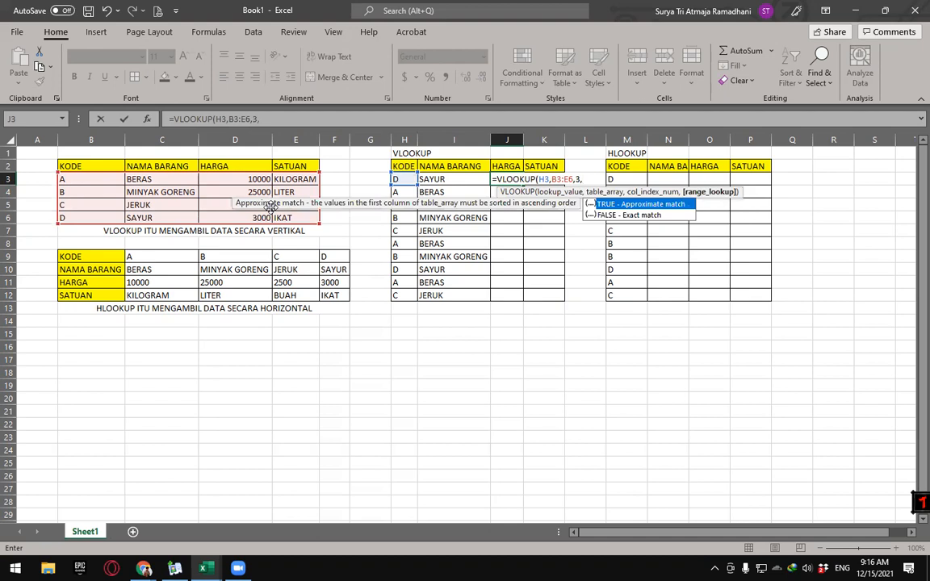
pyautogui.write('FALS')
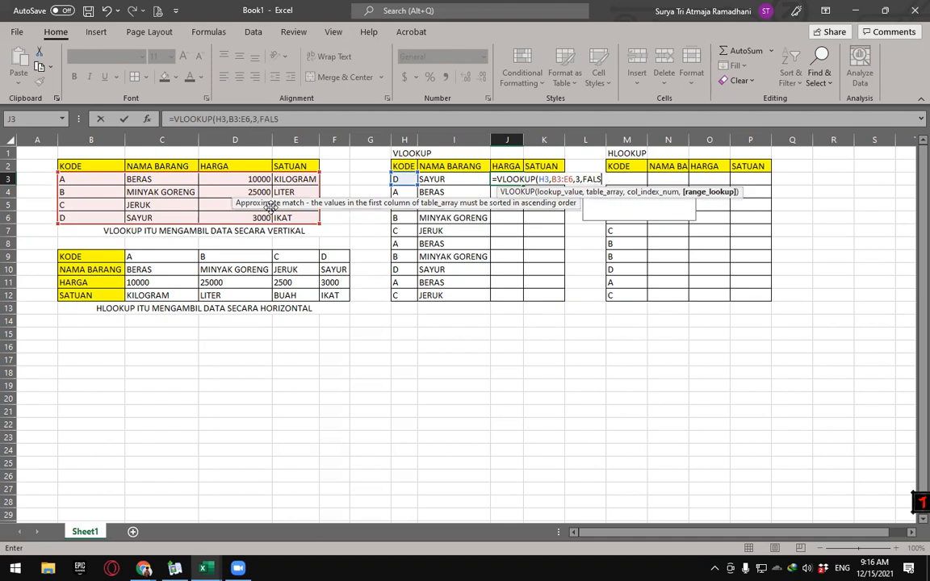
pyautogui.write('E)')
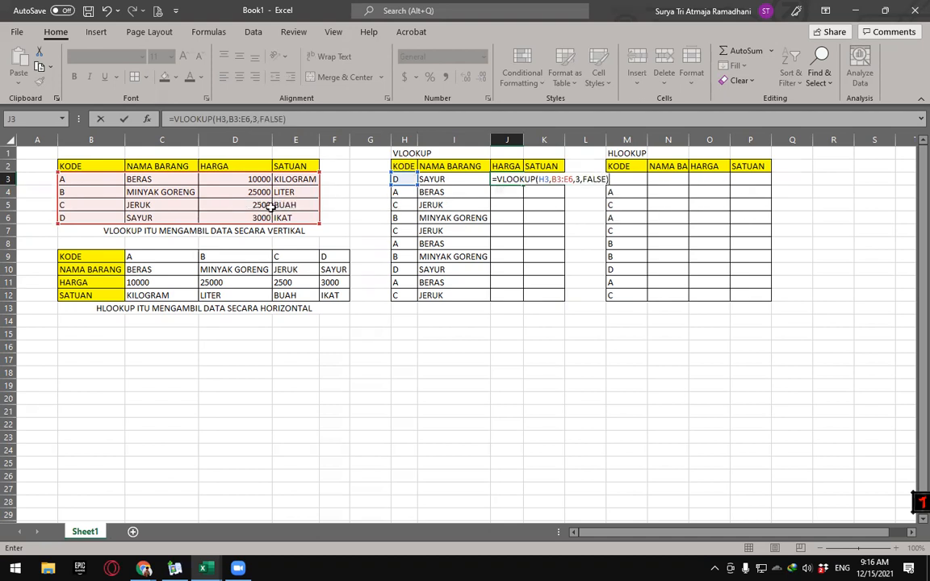
pyautogui.press('Return')
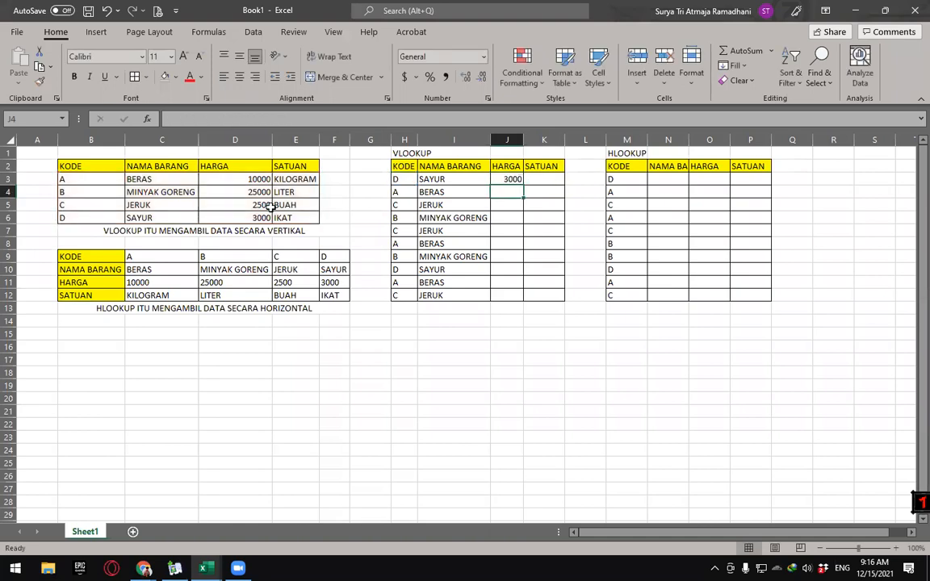
# Step: Copy the J3 formula down through J12 and inspect the table ranges used in J4 and J8 against the source table
pyautogui.click(510, 179)
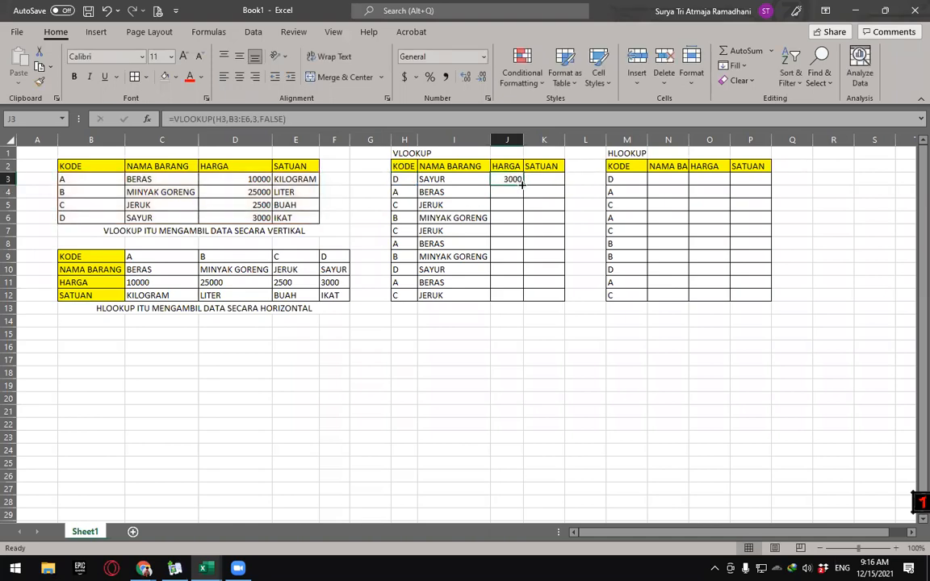
pyautogui.moveTo(523, 185); pyautogui.dragTo(527, 300)
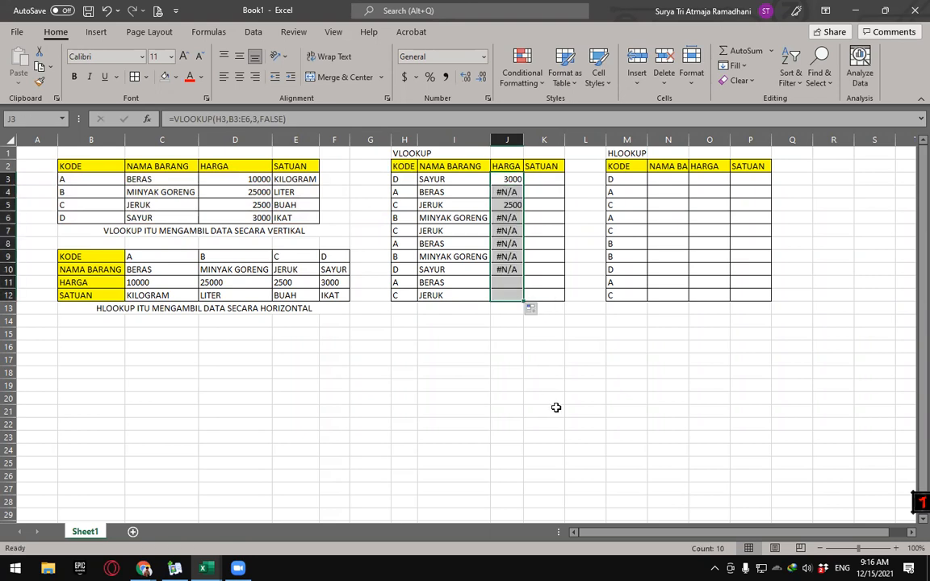
pyautogui.click(507, 192)
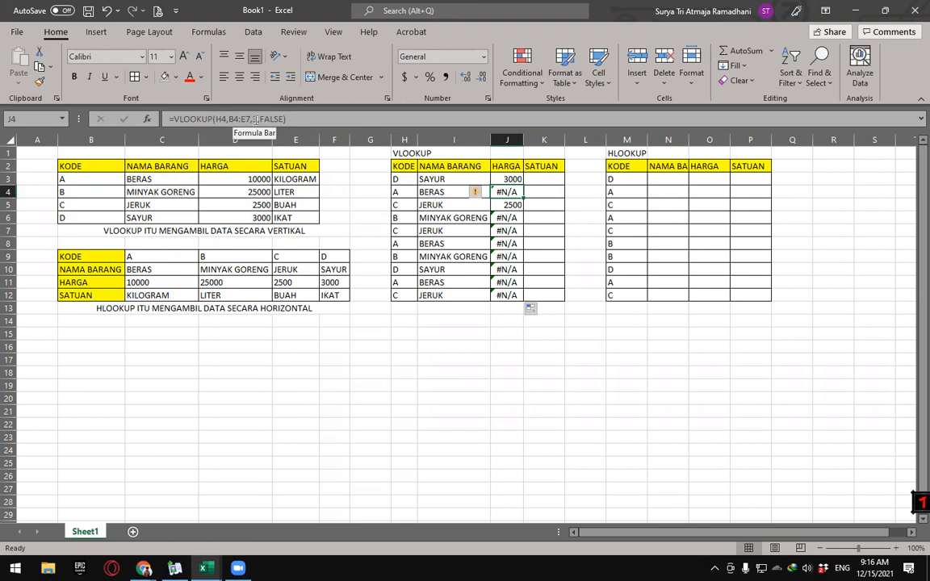
pyautogui.click(544, 346)
pyautogui.moveTo(85, 178); pyautogui.dragTo(295, 213)
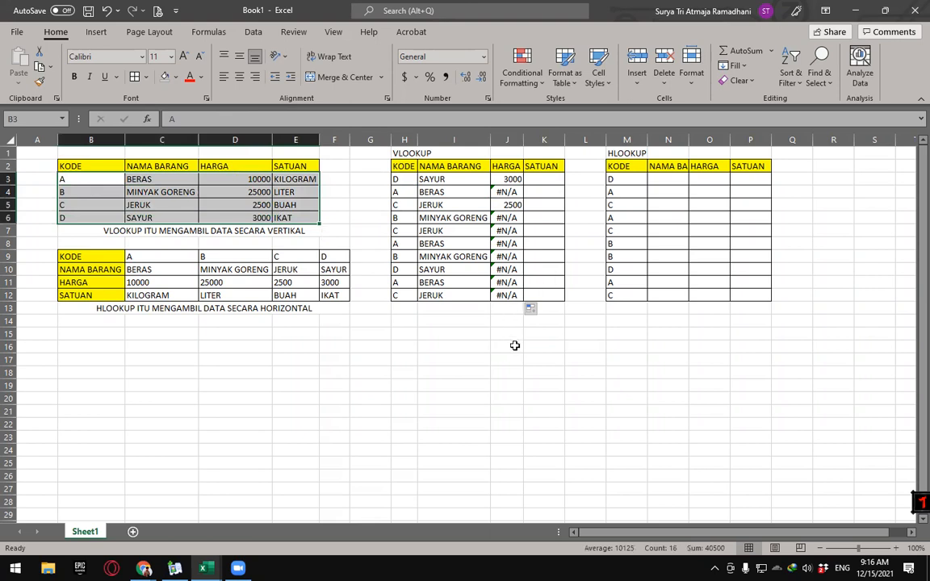
pyautogui.click(504, 243)
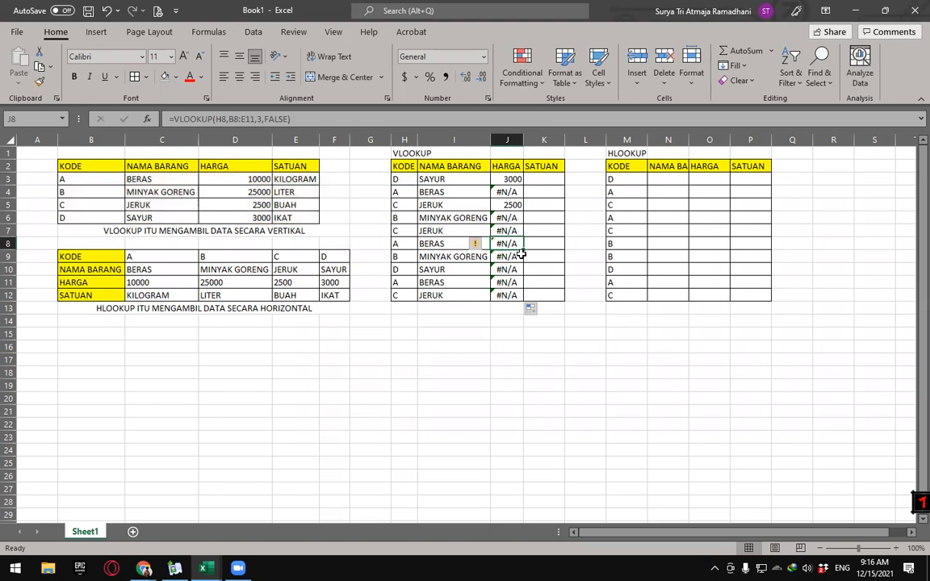
# Step: Undo the fill down column J and clear the relative-range formula from J3
pyautogui.hotkey('ctrl', 'z')
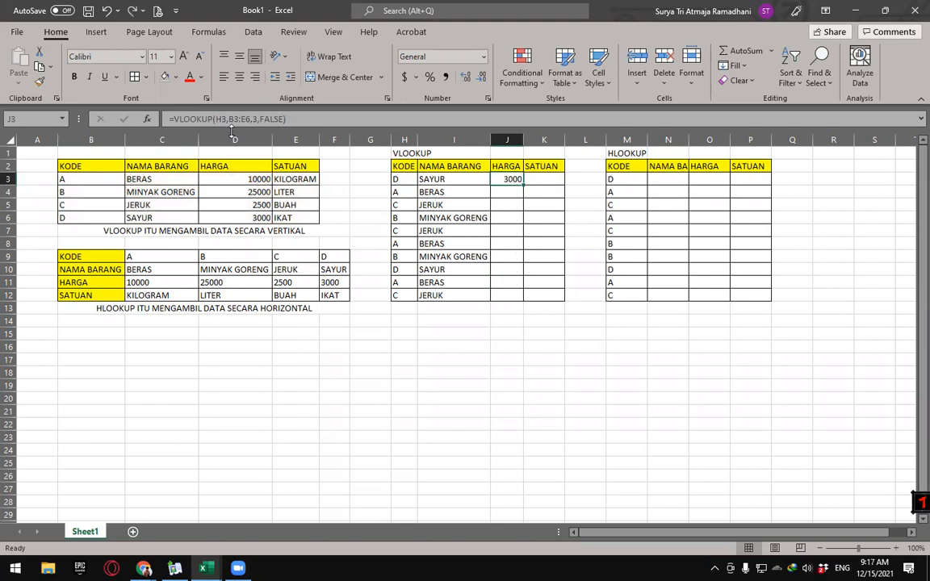
pyautogui.press('Down')
pyautogui.press('Down')
pyautogui.click(514, 179)
pyautogui.press('Delete')
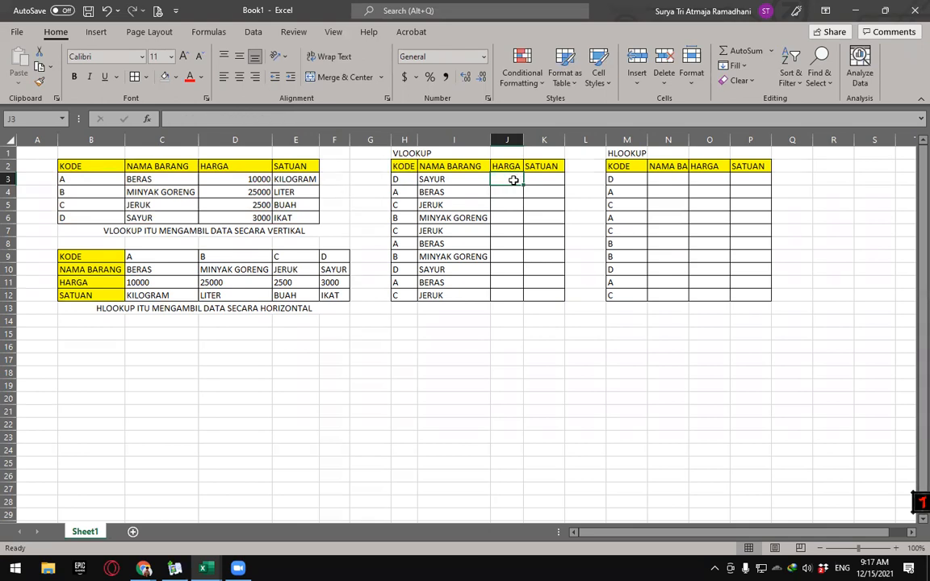
# Step: Enter =VLOOKUP(H3,$B$3:$E$6,3,FALSE) in cell J3 to return the price with an absolute table range and exact match
pyautogui.write('=')
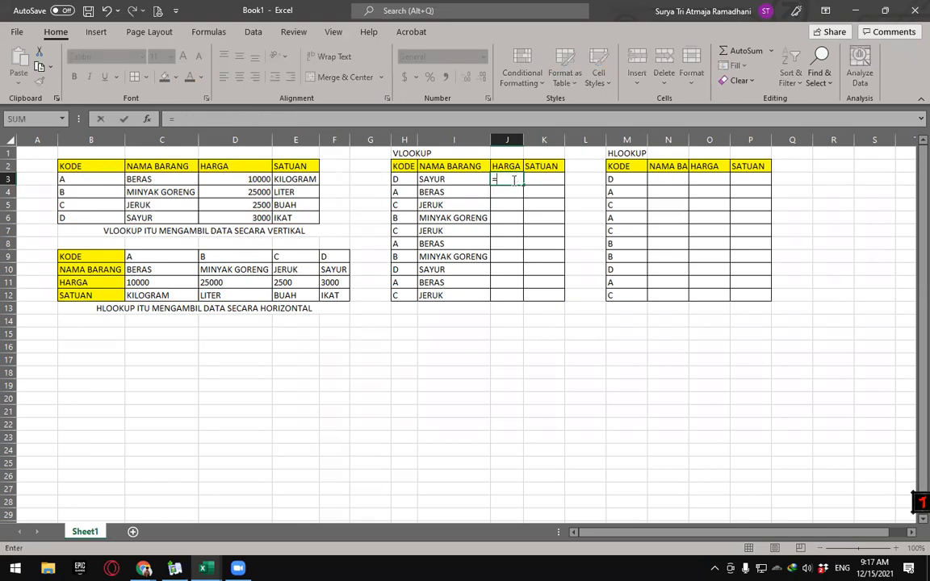
pyautogui.write('VLOO')
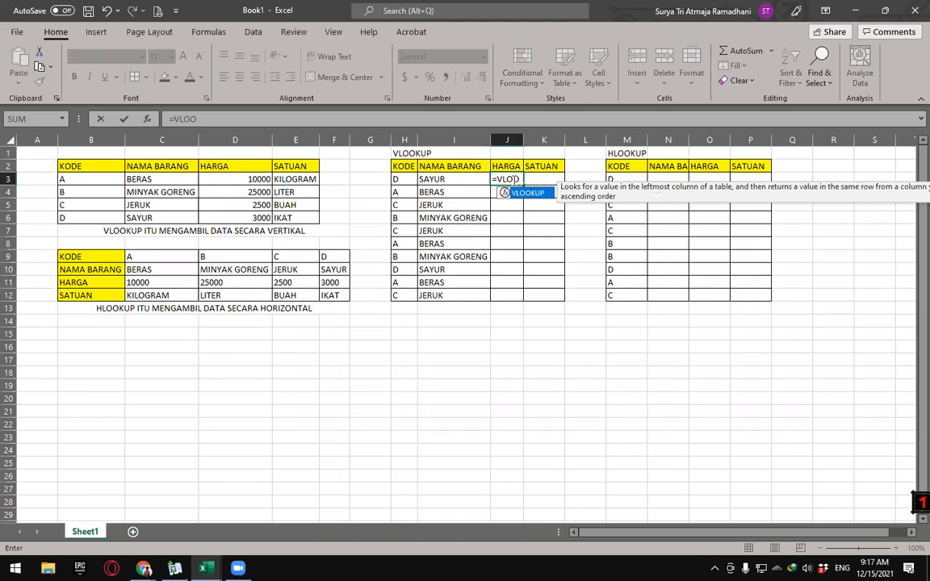
pyautogui.doubleClick(528, 194)
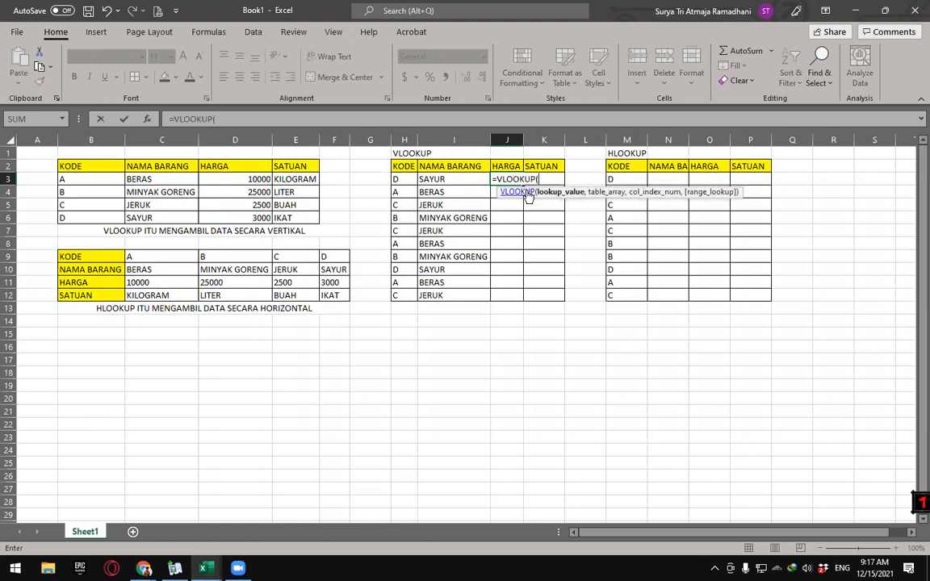
pyautogui.click(399, 178)
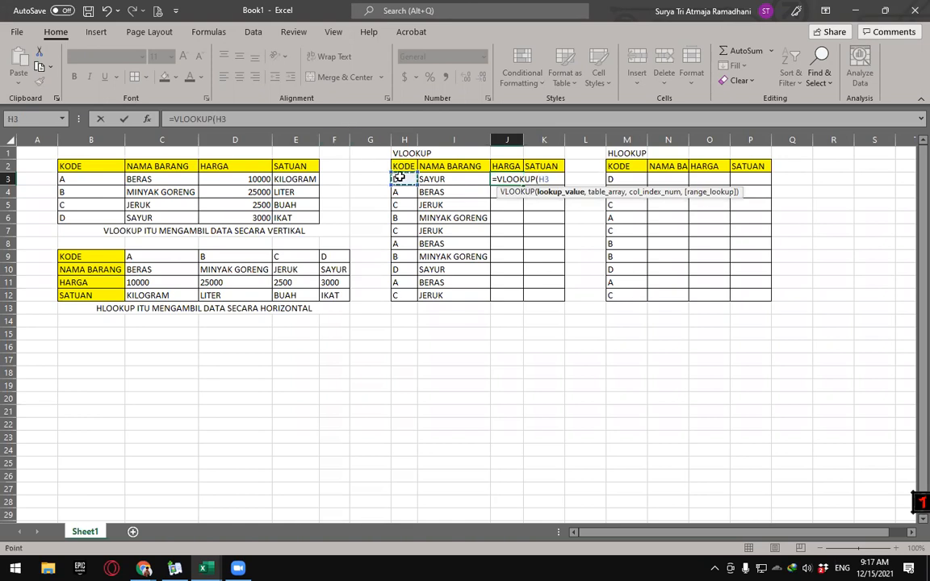
pyautogui.write(',')
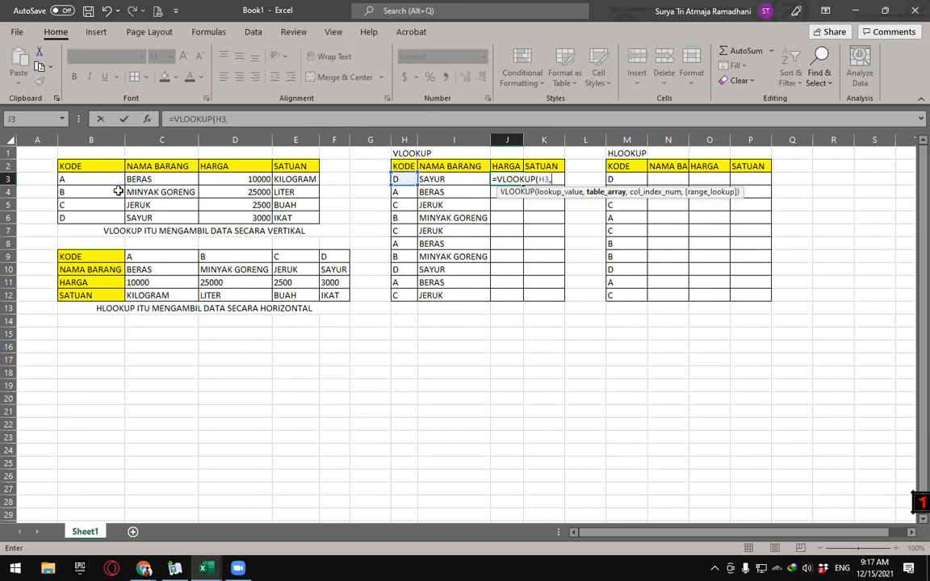
pyautogui.moveTo(83, 178); pyautogui.dragTo(290, 218)
pyautogui.press('F4')
pyautogui.write(',')
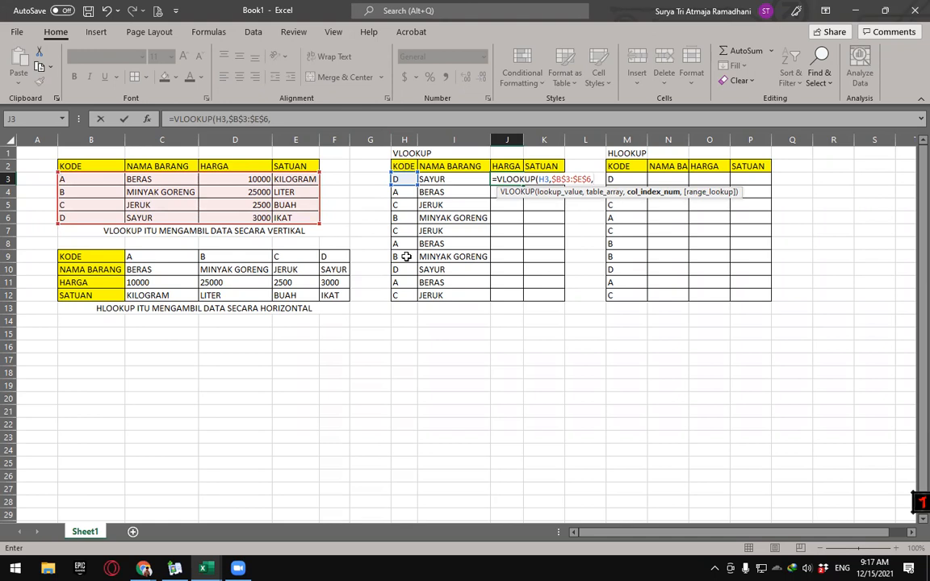
pyautogui.write('3,FALSE')
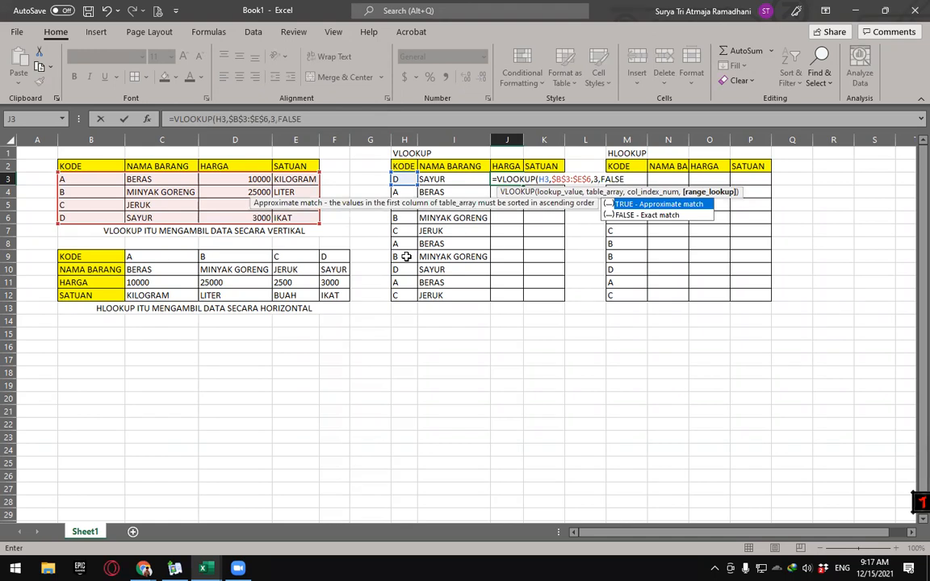
pyautogui.write(')')
pyautogui.press('Return')
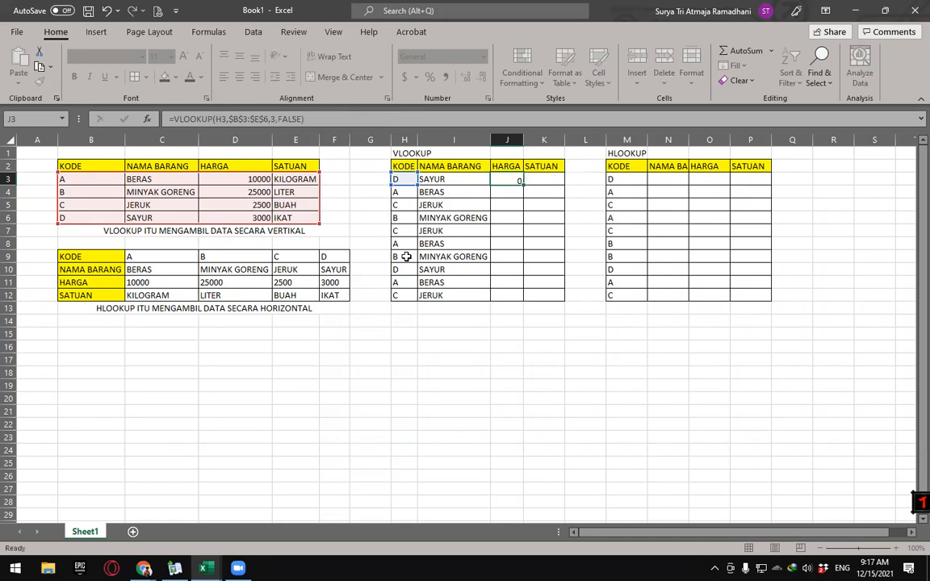
# Step: Copy the J3 price formula down through J12 and widen column J slightly
pyautogui.click(509, 179)
pyautogui.moveTo(523, 185); pyautogui.dragTo(518, 298)
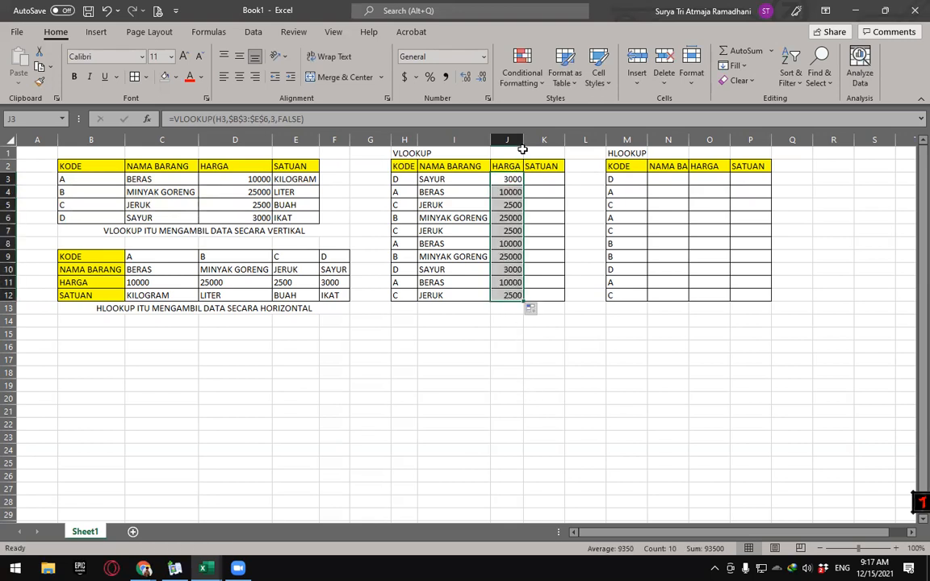
pyautogui.moveTo(524, 140); pyautogui.dragTo(533, 141)
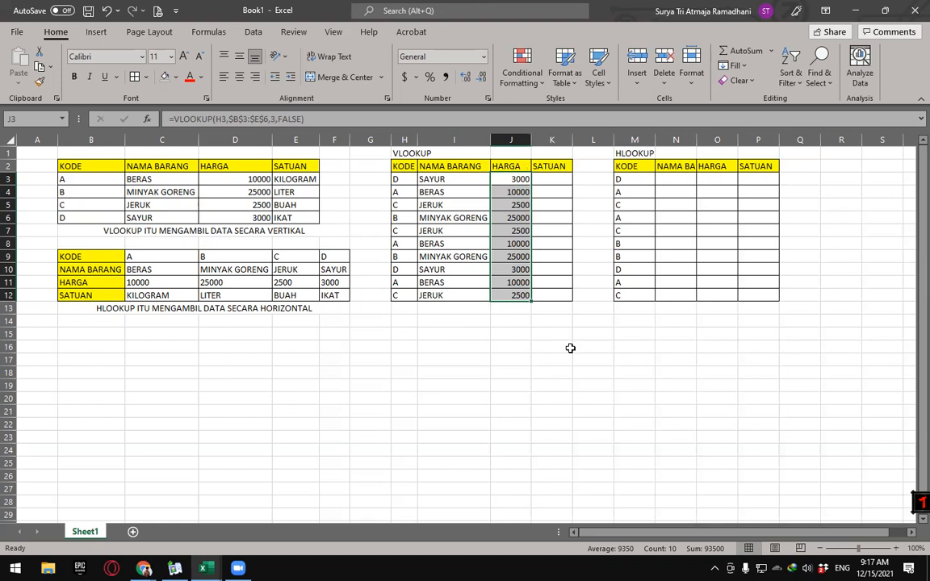
pyautogui.click(565, 348)
# Step: Enter =VLOOKUP(H3,$B$3:$E$6,4,FALSE) in cell K3 to return the unit with an absolute table range and exact match
pyautogui.click(541, 179)
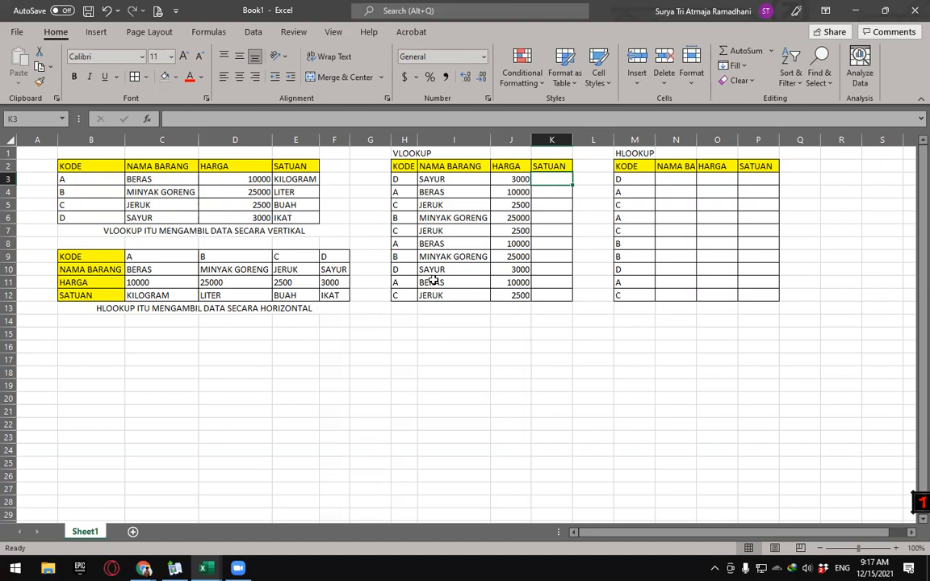
pyautogui.write('=VLO')
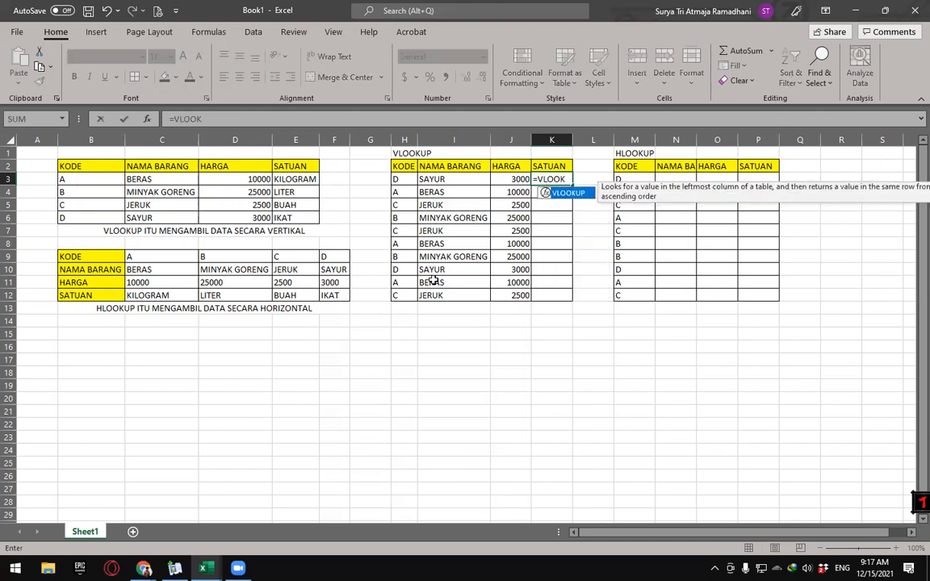
pyautogui.write('OK')
pyautogui.doubleClick(567, 193)
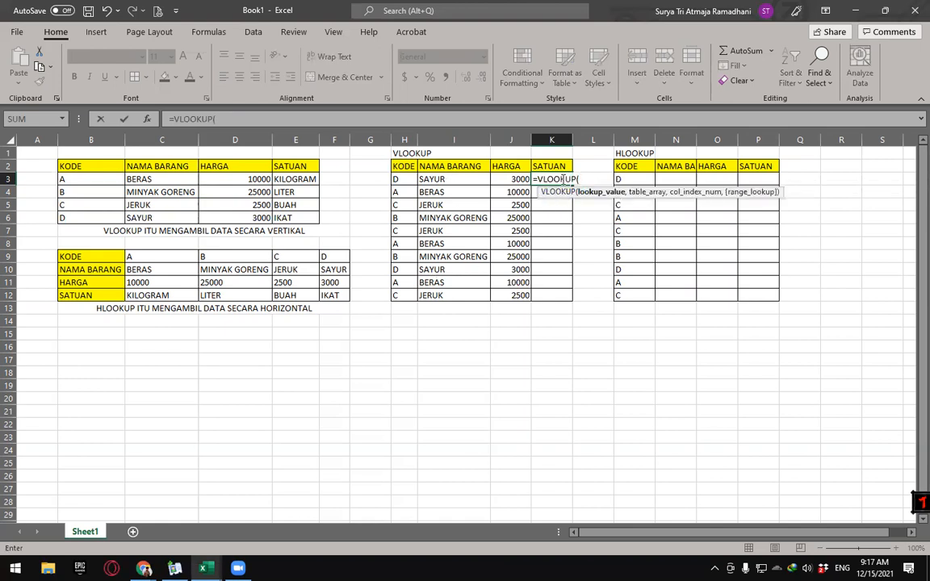
pyautogui.click(396, 179)
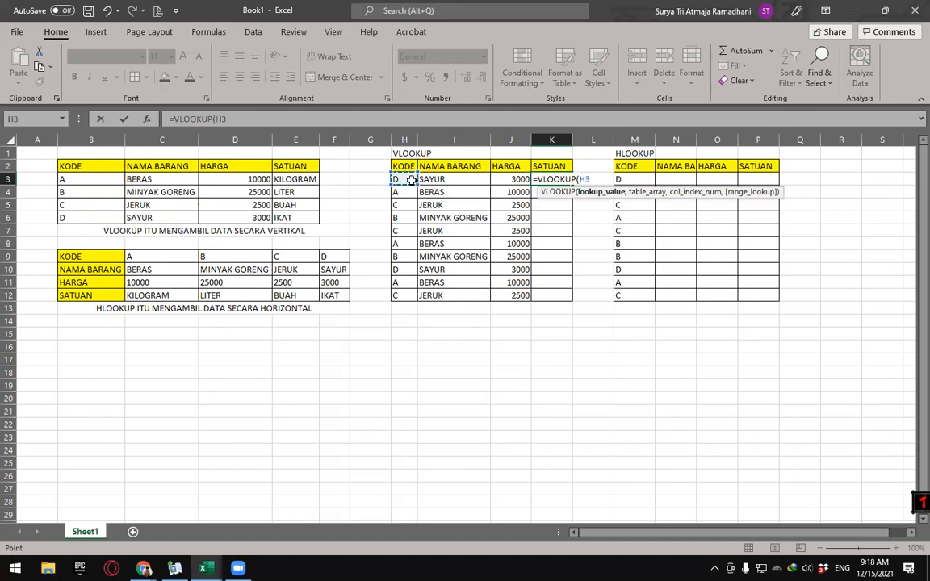
pyautogui.write(',')
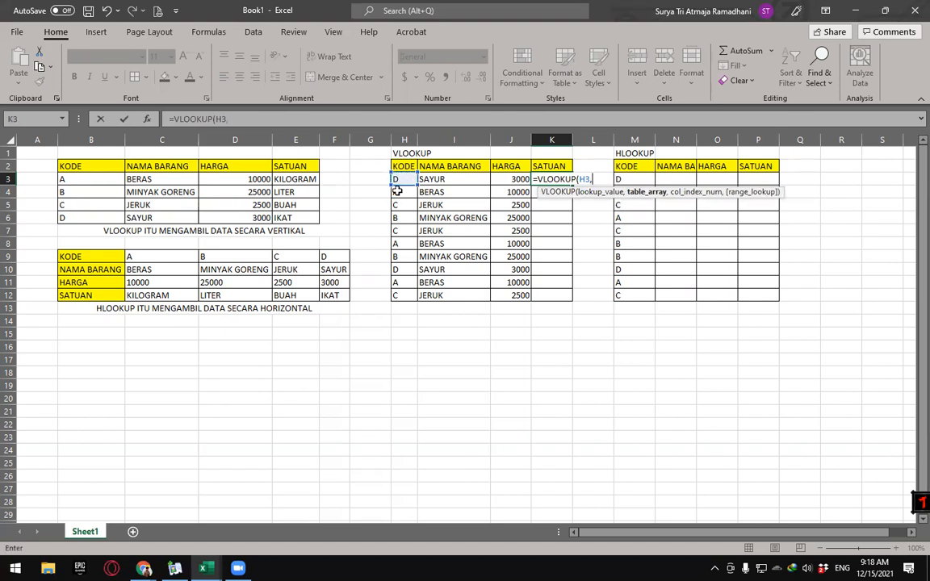
pyautogui.moveTo(72, 179)
pyautogui.mouseDown()
pyautogui.moveTo(302, 216)
pyautogui.moveTo(295, 217)
pyautogui.mouseUp()
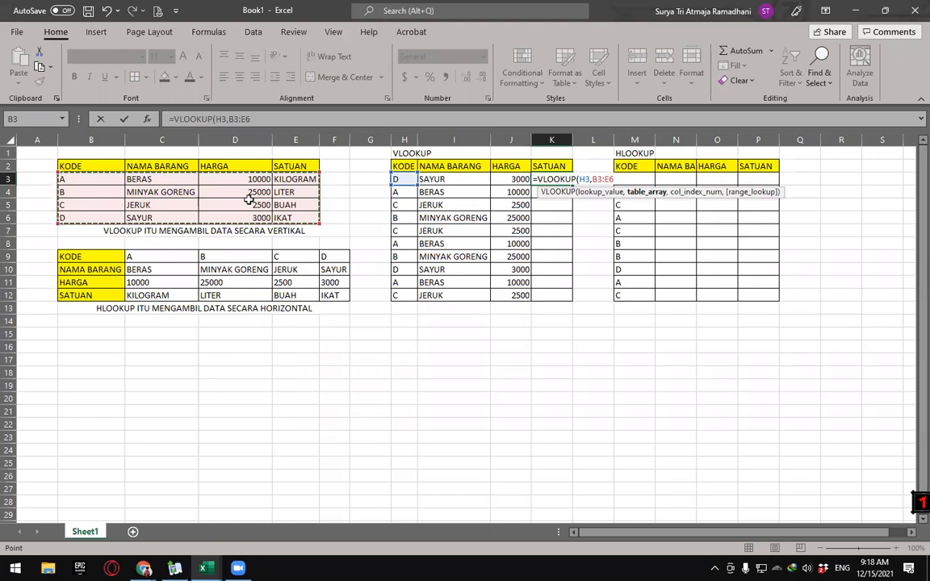
pyautogui.press('F4')
pyautogui.write(',')
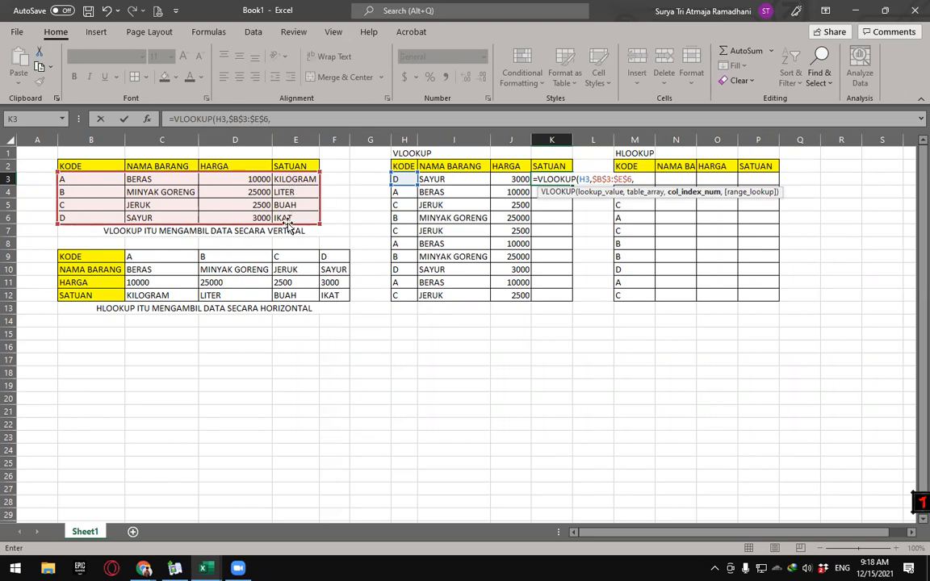
pyautogui.write('4,FALSE)')
pyautogui.press('Return')
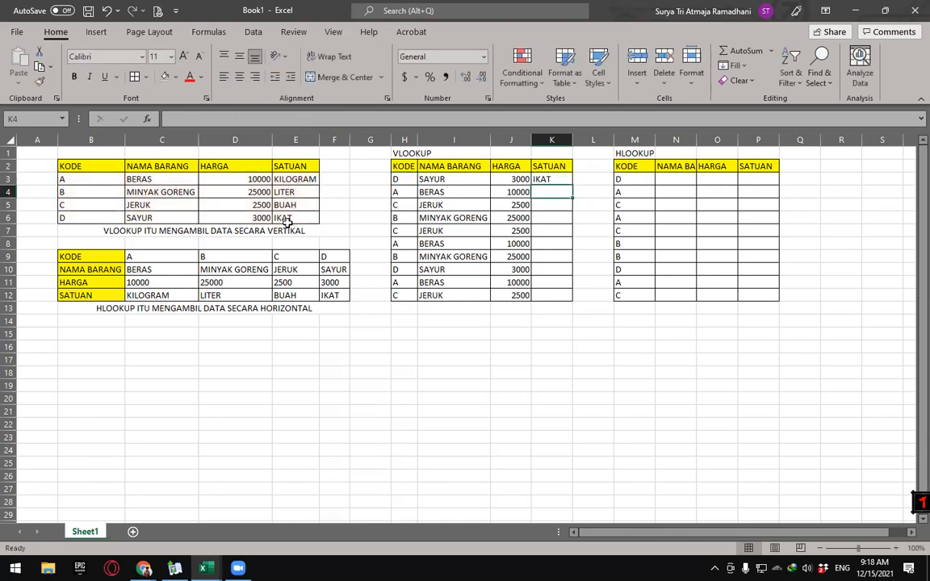
# Step: Copy the K3 unit formula down through K12 and fit column K's width to its contents
pyautogui.click(540, 180)
pyautogui.doubleClick(572, 185)
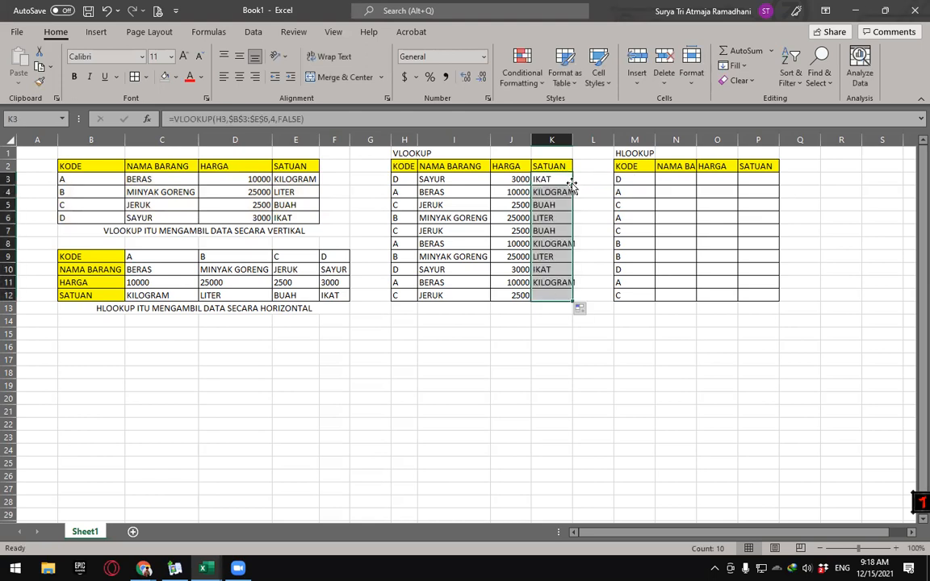
pyautogui.doubleClick(573, 141)
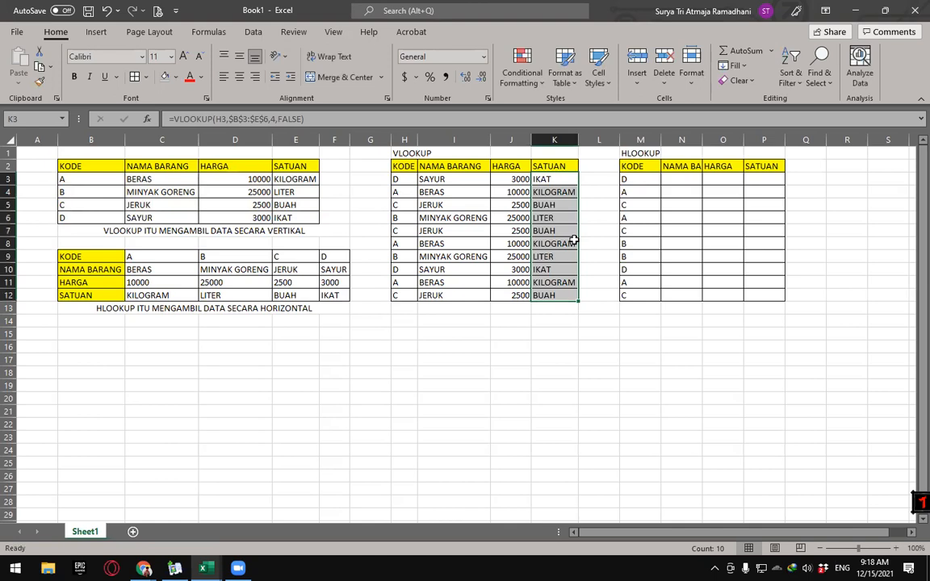
# Step: Test the VLOOKUP table by changing the code in H12 to B and the code in H11 to C
pyautogui.click(515, 248)
pyautogui.click(399, 296)
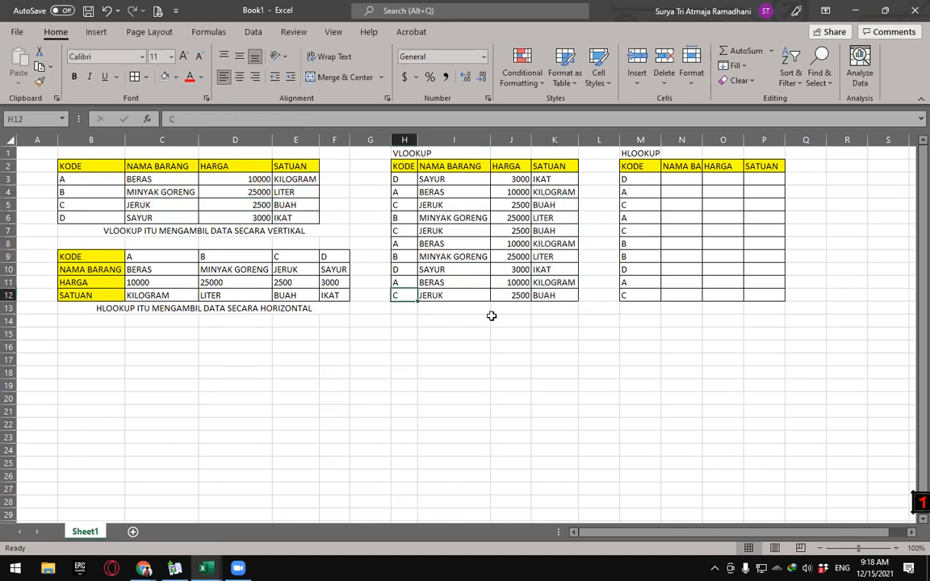
pyautogui.write('B')
pyautogui.press('Return')
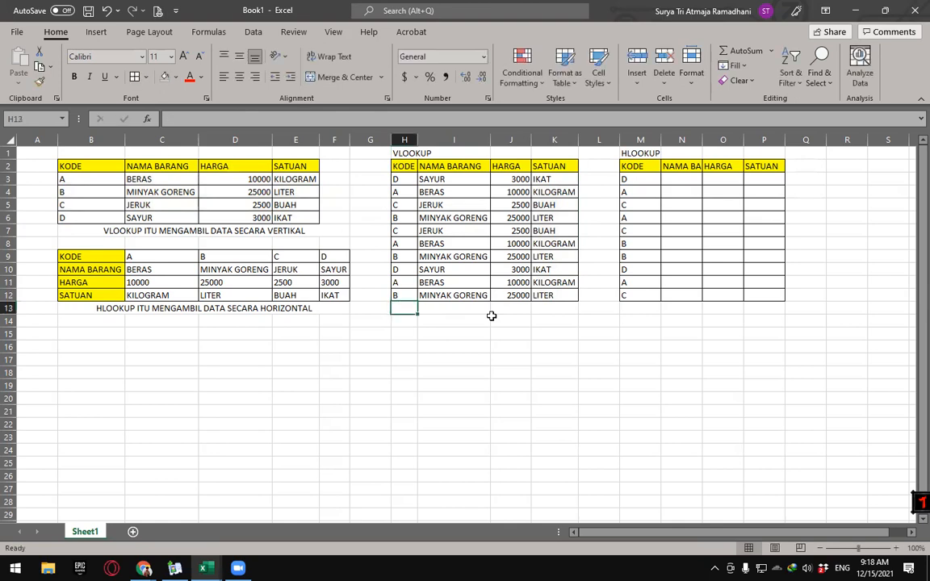
pyautogui.press('Up')
pyautogui.press('Up')
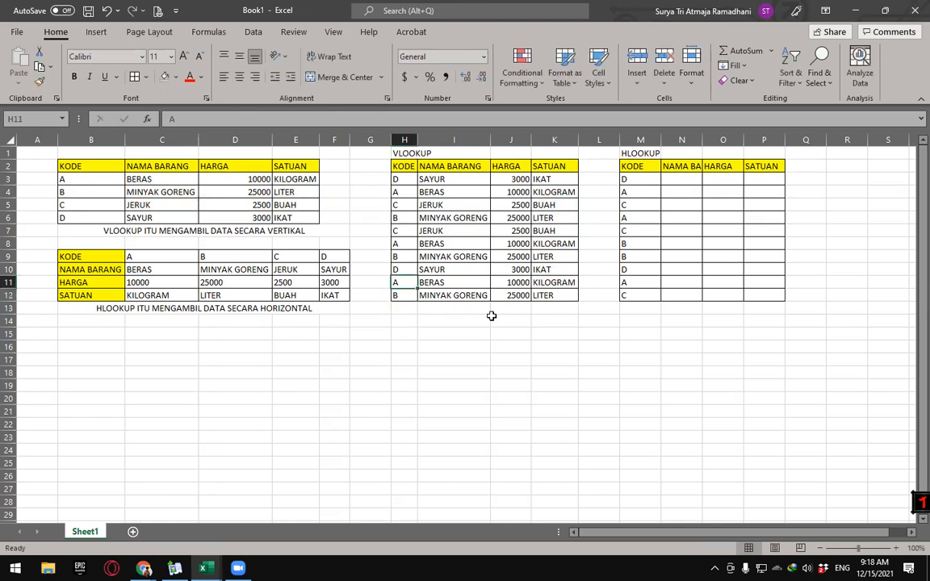
pyautogui.press('BackSpace')
pyautogui.write('C')
pyautogui.press('Return')
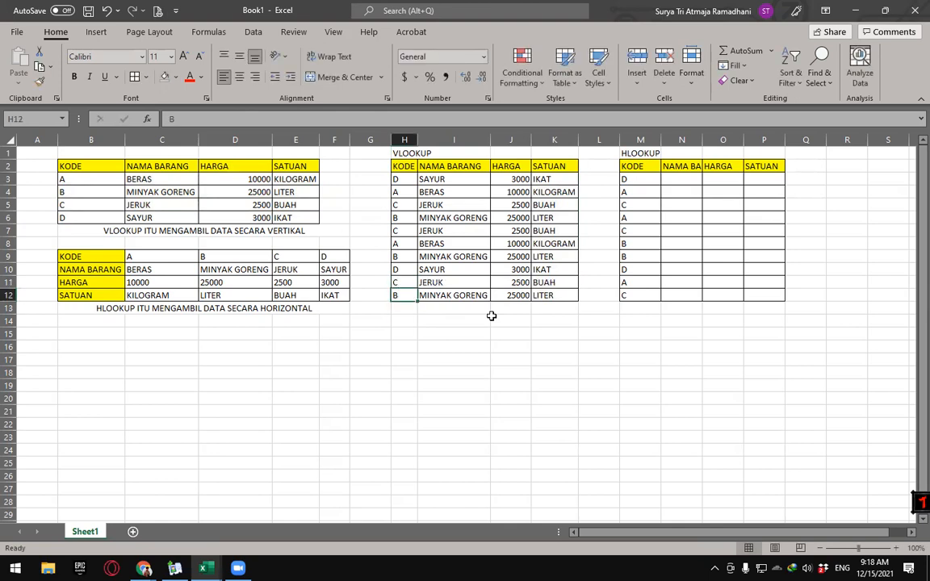
# Step: Examine the filled VLOOKUP table's codes and results, and compare the data ranges of the vertical and horizontal source tables
pyautogui.press('Up')
pyautogui.press('Up')
pyautogui.press('Up')
pyautogui.press('Up')
pyautogui.press('Up')
pyautogui.press('Up')
pyautogui.press('Up')
pyautogui.press('Up')
pyautogui.press('Up')
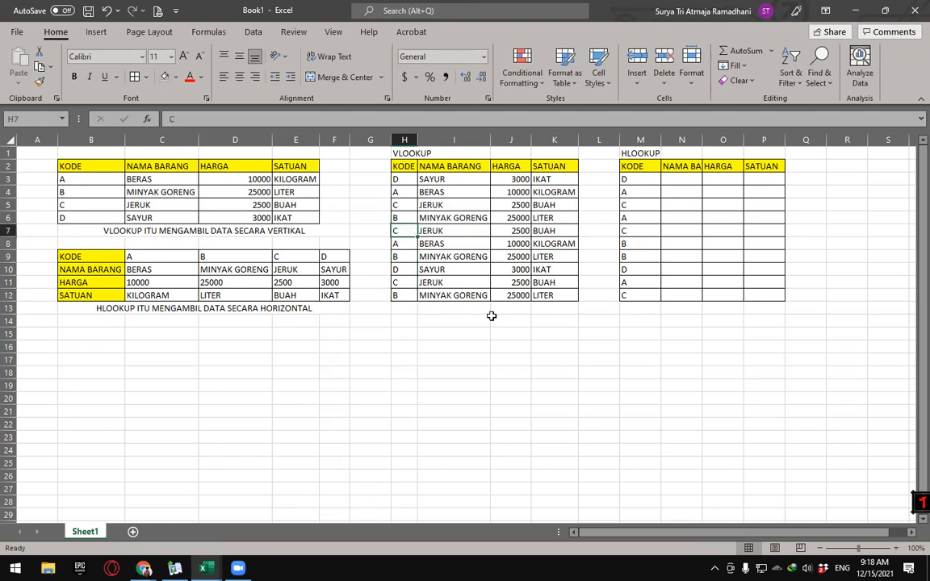
pyautogui.press('Down')
pyautogui.press('Down')
pyautogui.press('Down')
pyautogui.press('Right')
pyautogui.press('Right')
pyautogui.press('Right')
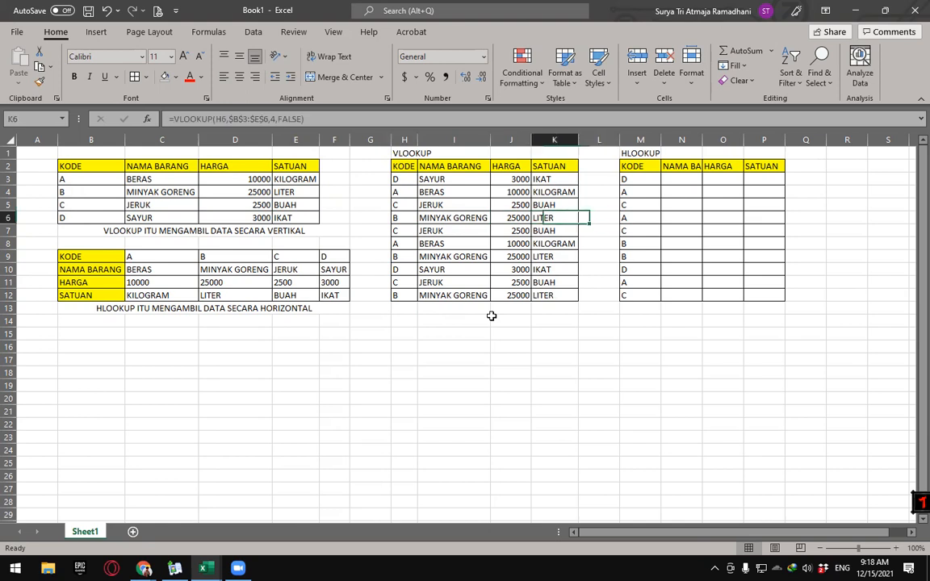
pyautogui.press('Left')
pyautogui.press('Left')
pyautogui.press('Left')
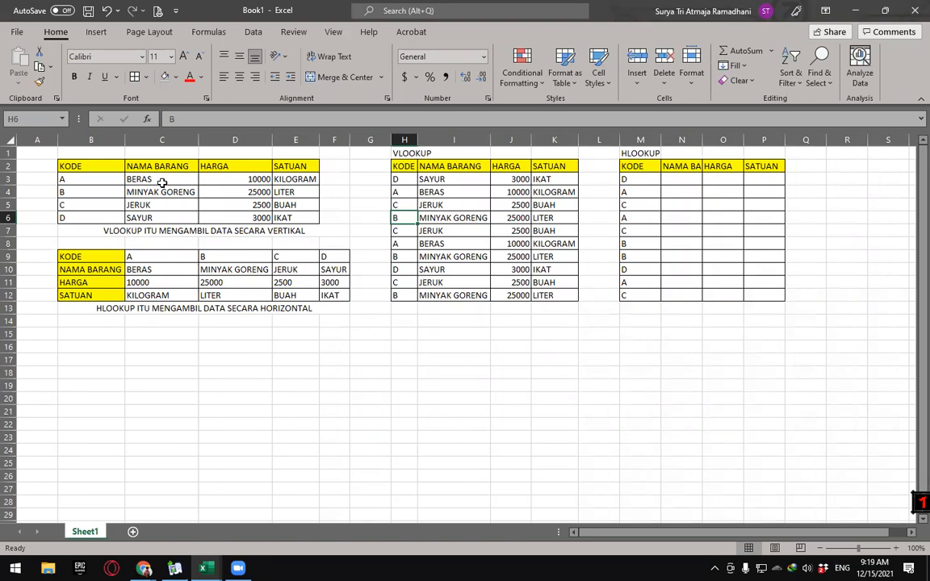
pyautogui.moveTo(163, 178); pyautogui.dragTo(296, 218)
pyautogui.moveTo(149, 271); pyautogui.dragTo(336, 294)
pyautogui.click(481, 436)
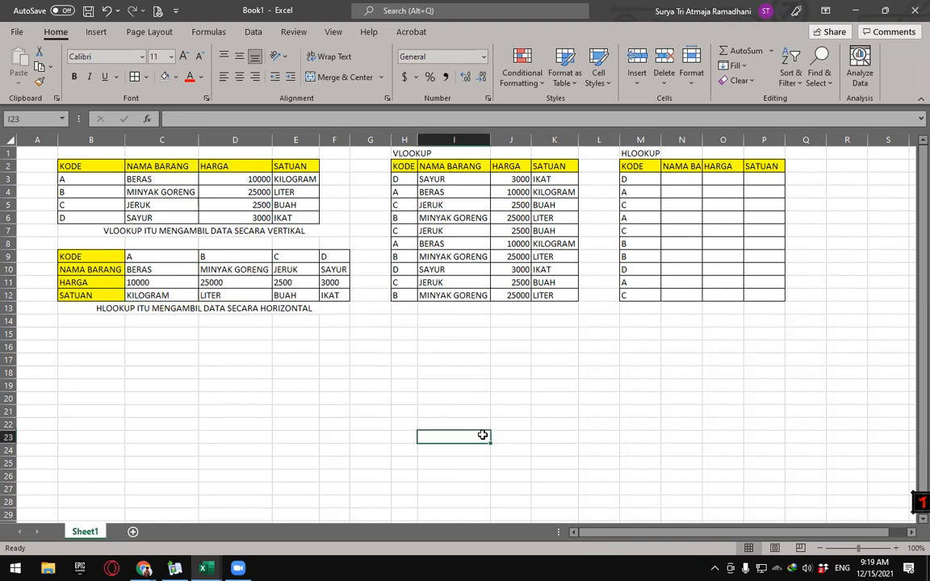
# Step: Fit column N's width to the NAMA BARANG header of the HLOOKUP table, with cell N3 selected
pyautogui.click(674, 179)
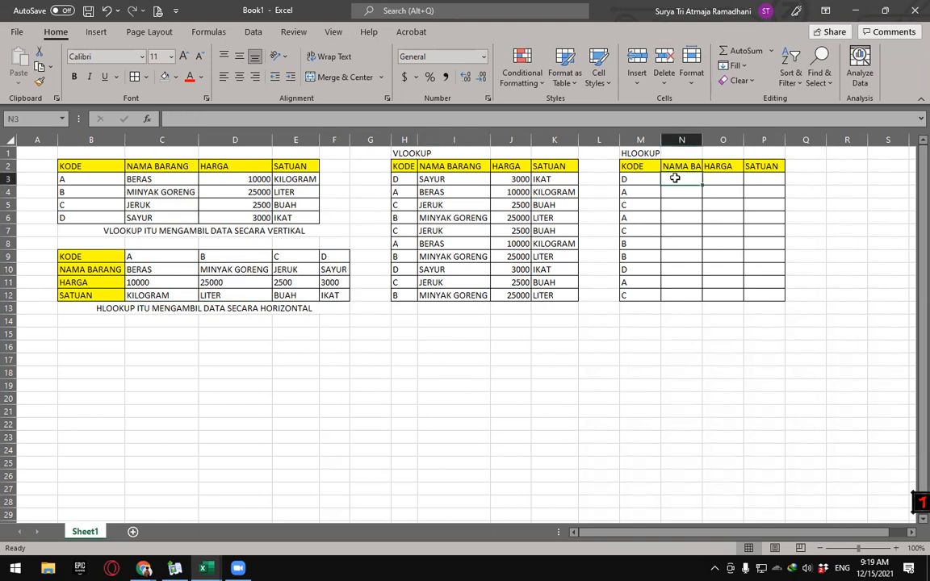
pyautogui.doubleClick(702, 140)
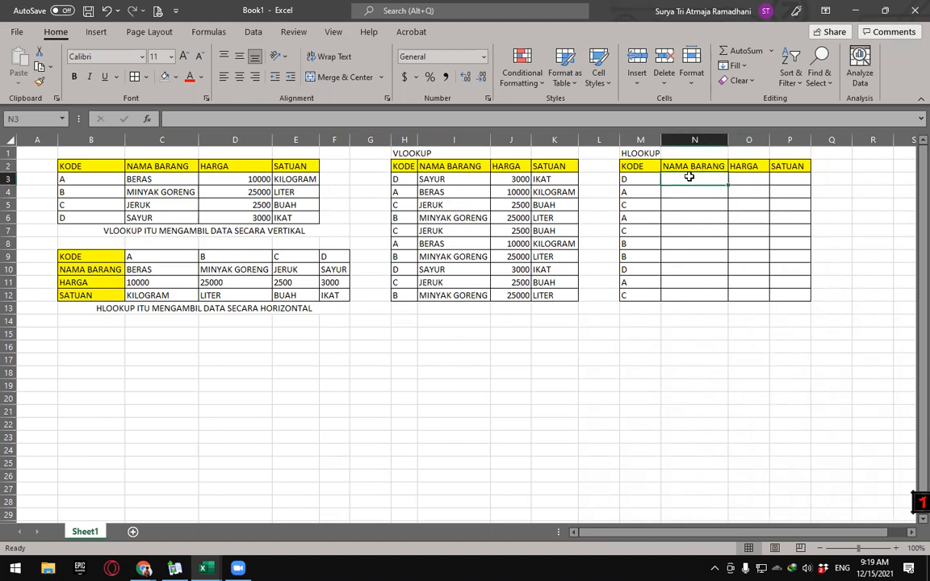
pyautogui.write('=')
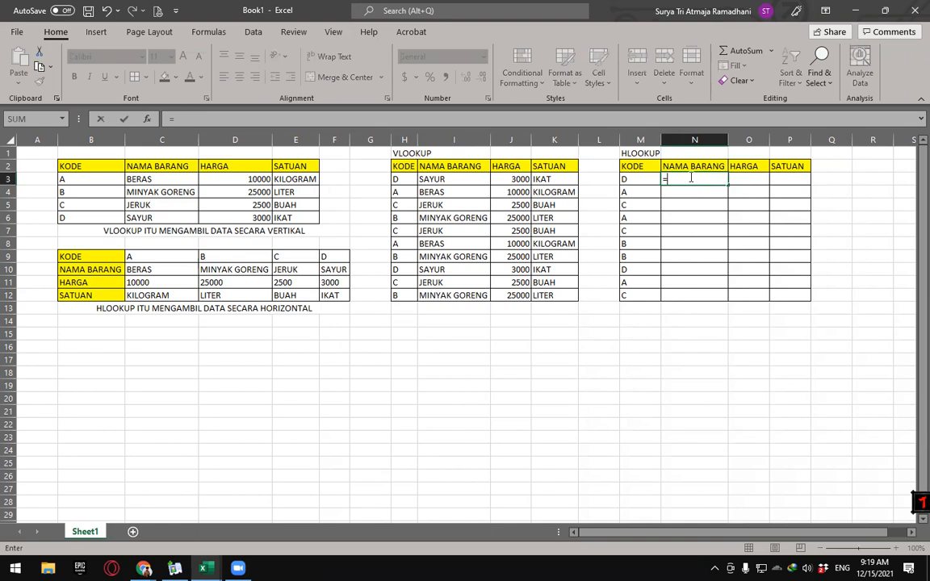
pyautogui.write('HLOO')
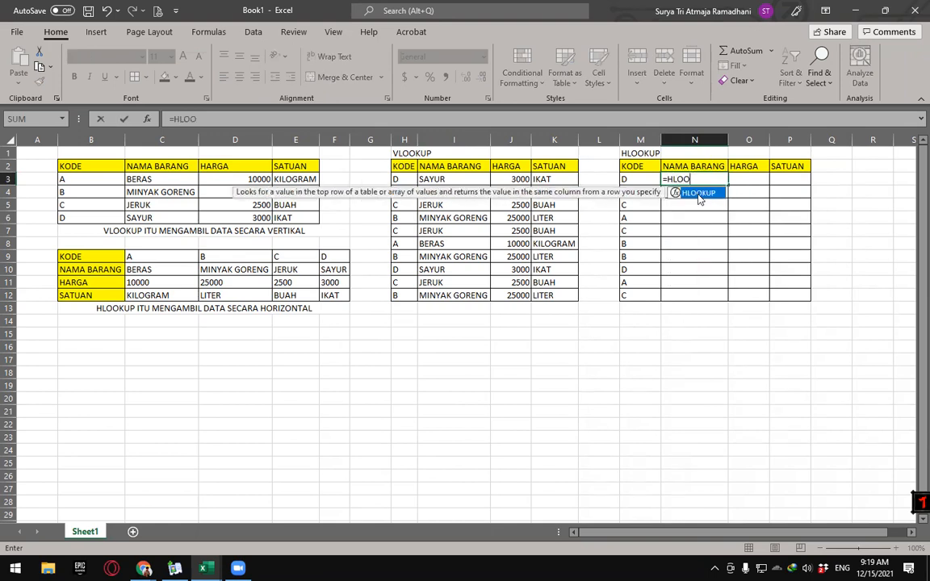
pyautogui.doubleClick(699, 194)
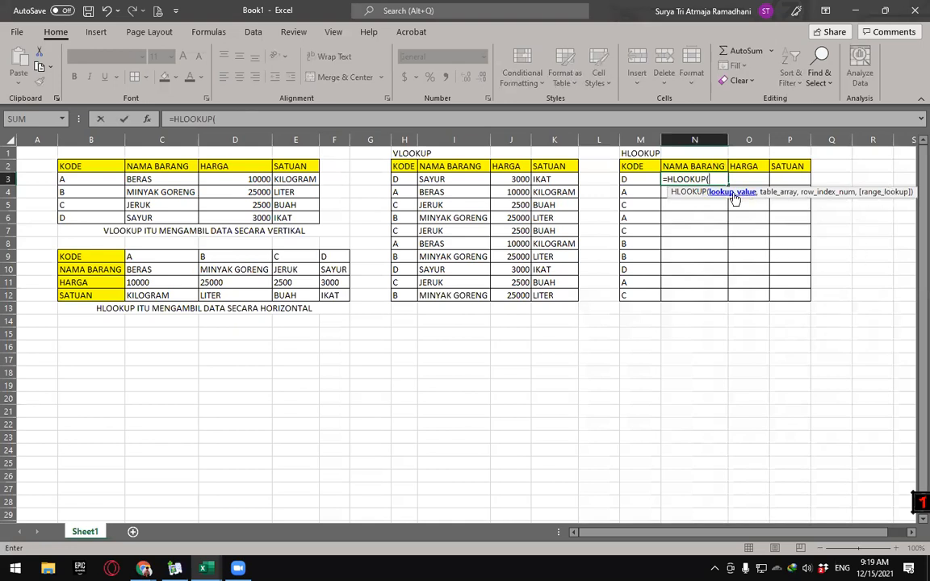
pyautogui.click(631, 179)
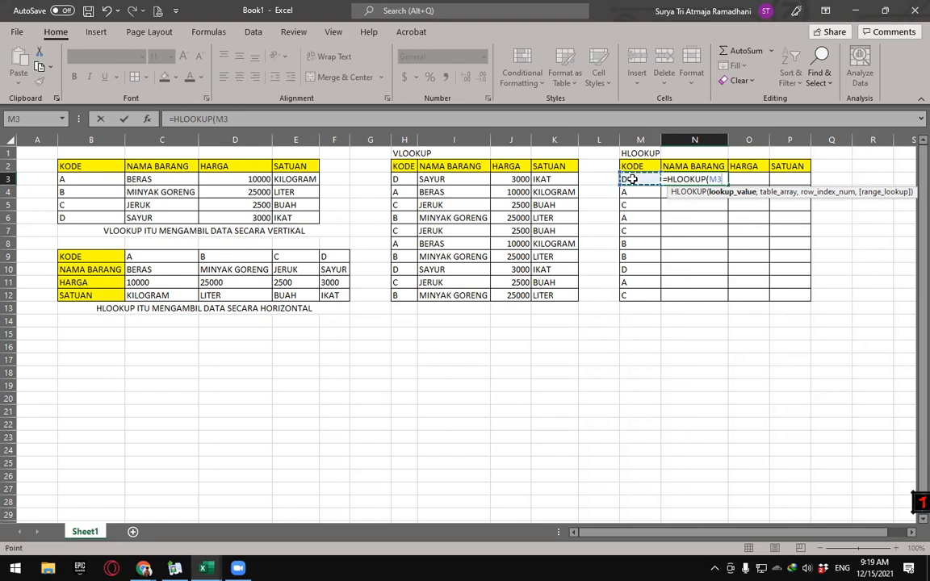
pyautogui.write(',')
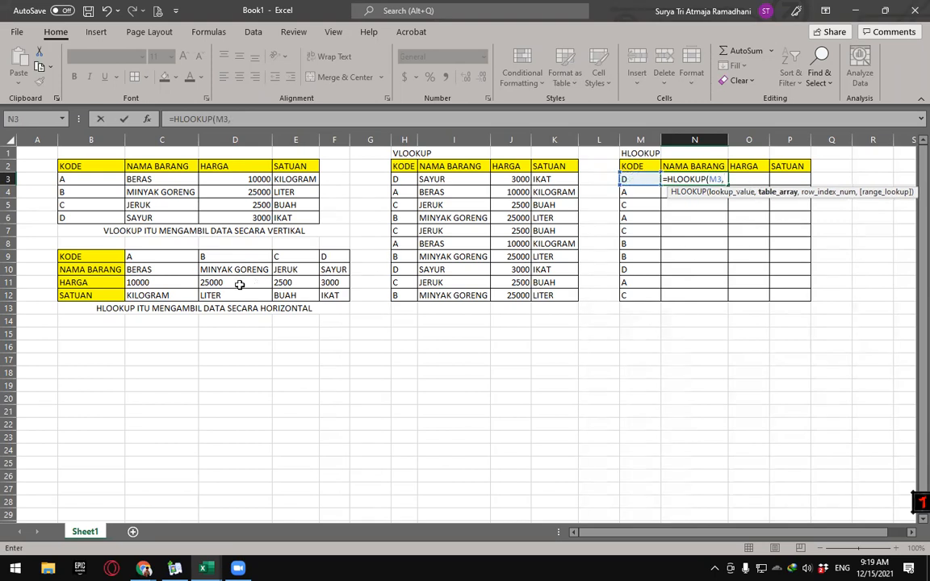
pyautogui.click(150, 271)
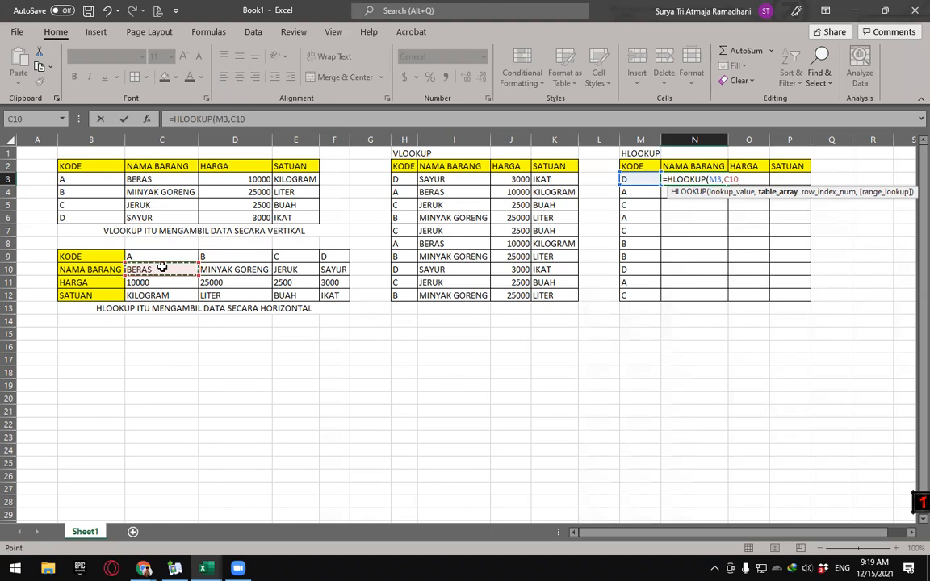
pyautogui.click(165, 257)
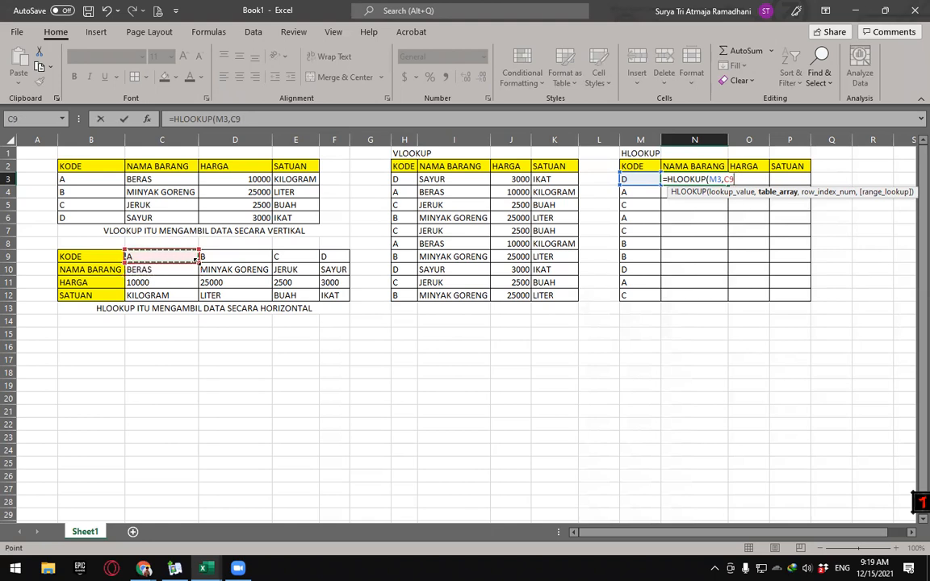
pyautogui.moveTo(165, 256); pyautogui.dragTo(329, 294)
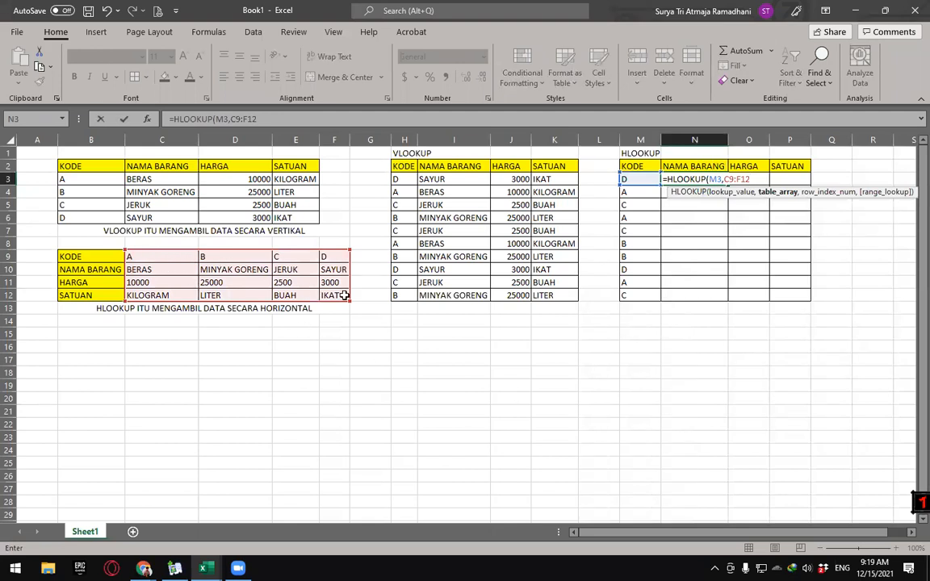
pyautogui.press('F4')
pyautogui.press('Return')
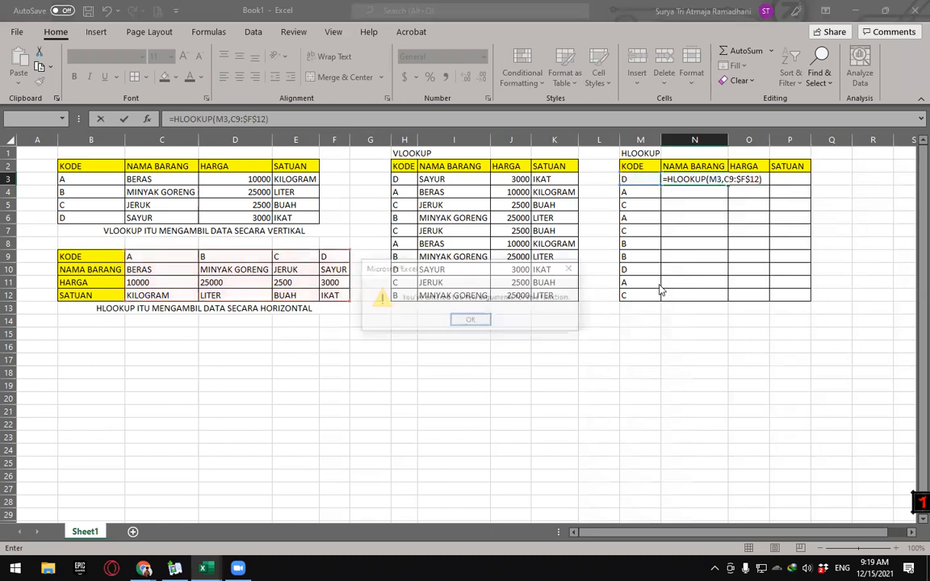
pyautogui.click(475, 320)
pyautogui.click(723, 228)
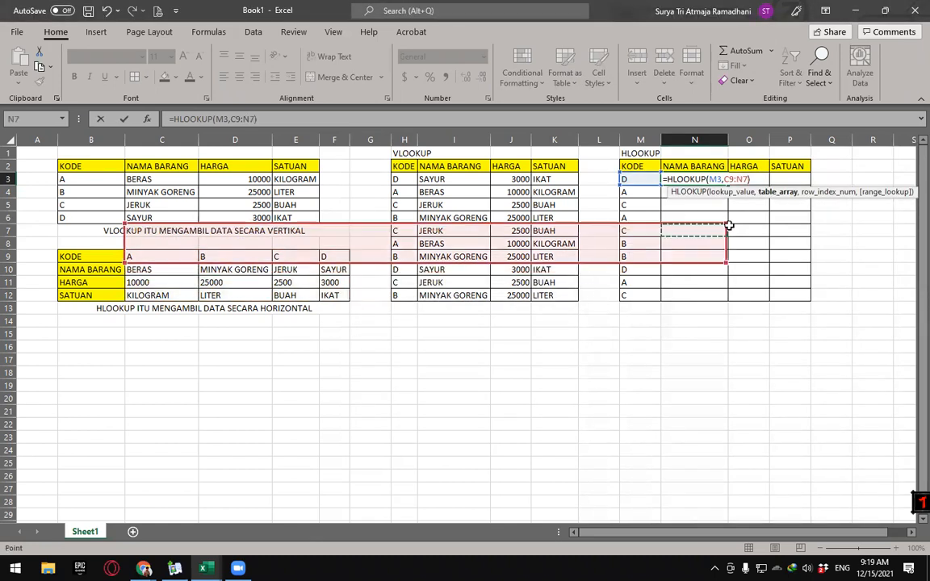
pyautogui.click(777, 243)
pyautogui.click(677, 204)
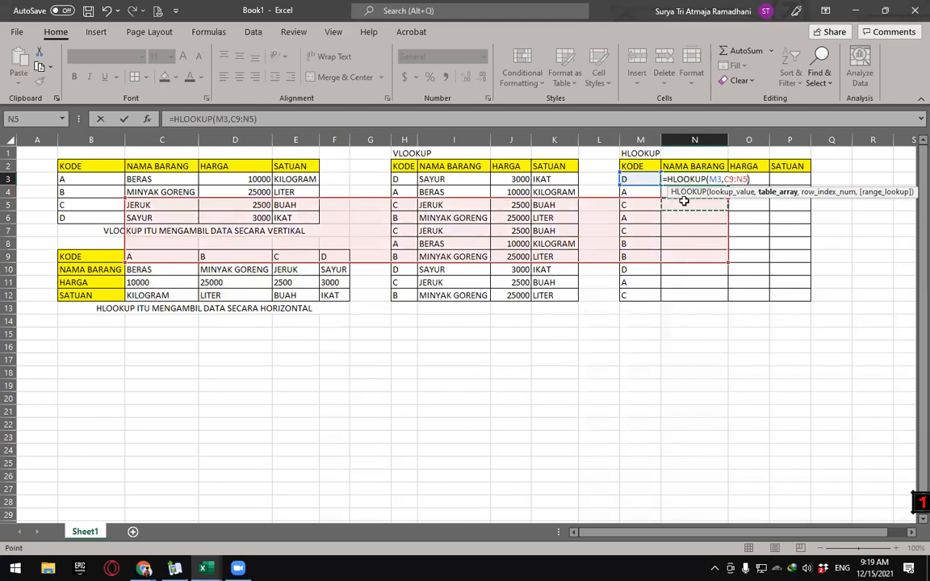
pyautogui.press('Return')
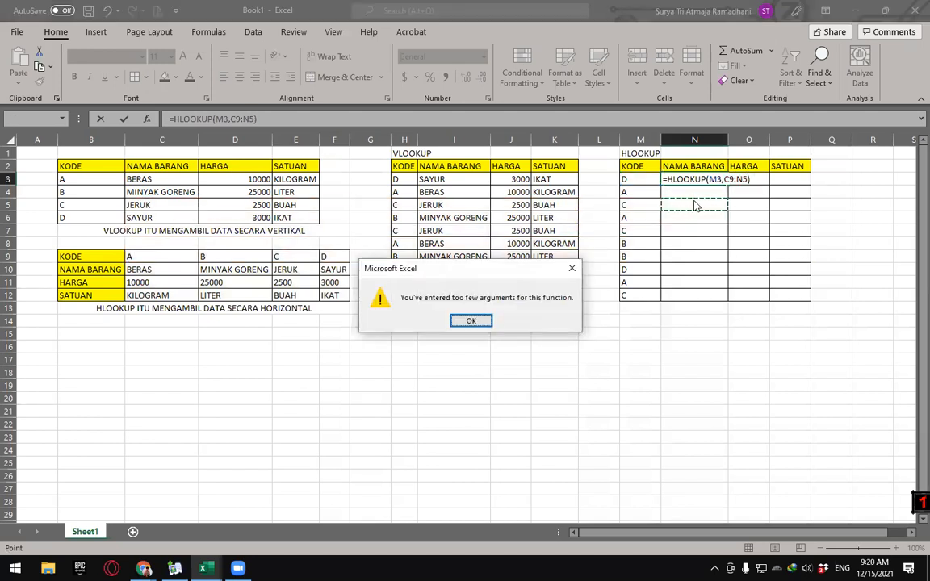
pyautogui.press('Return')
pyautogui.moveTo(321, 121); pyautogui.dragTo(131, 126)
pyautogui.press('BackSpace')
pyautogui.press('Escape')
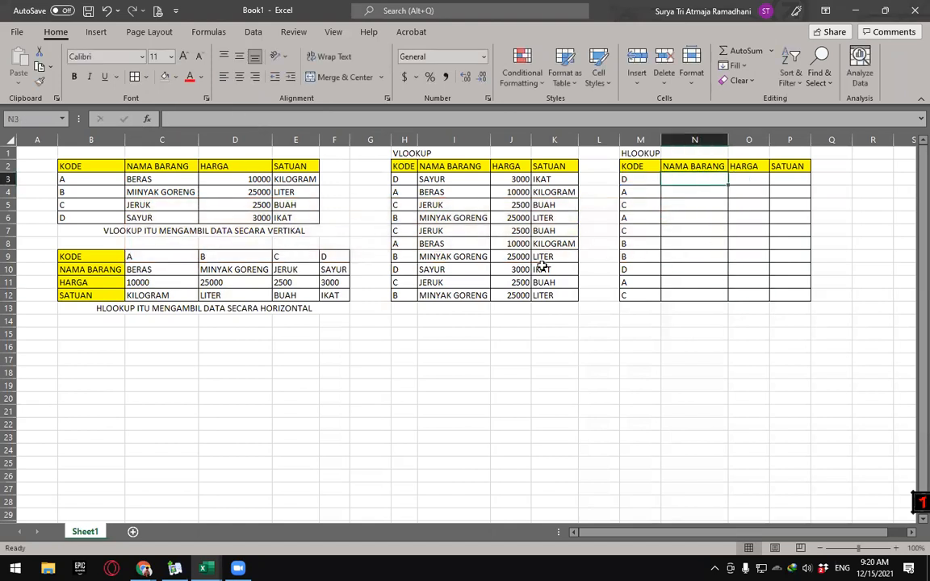
# Step: Enter the item-name formula =HLOOKUP(M3,$C$9:$F$12,2,FALSE) in N3 of the HLOOKUP table
pyautogui.write('=HLOO')
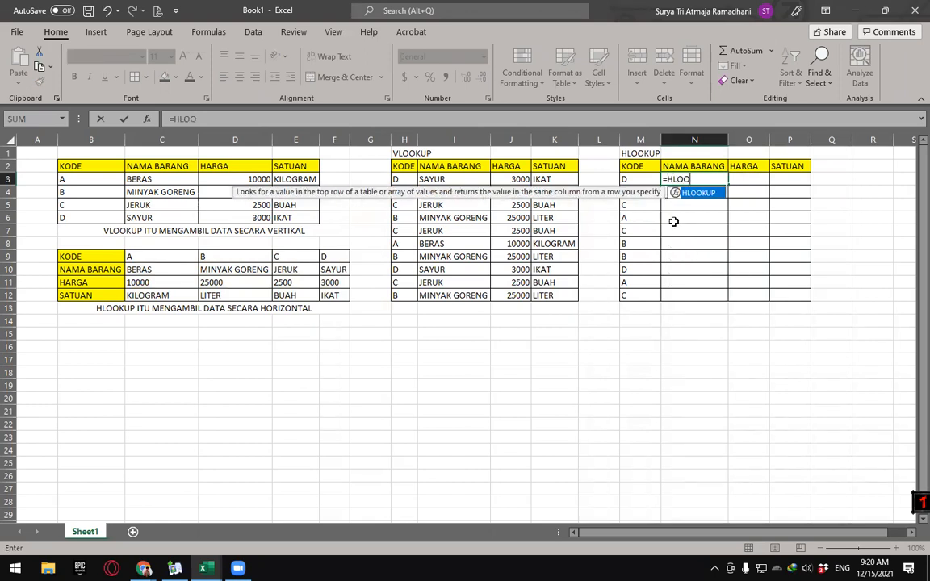
pyautogui.doubleClick(704, 193)
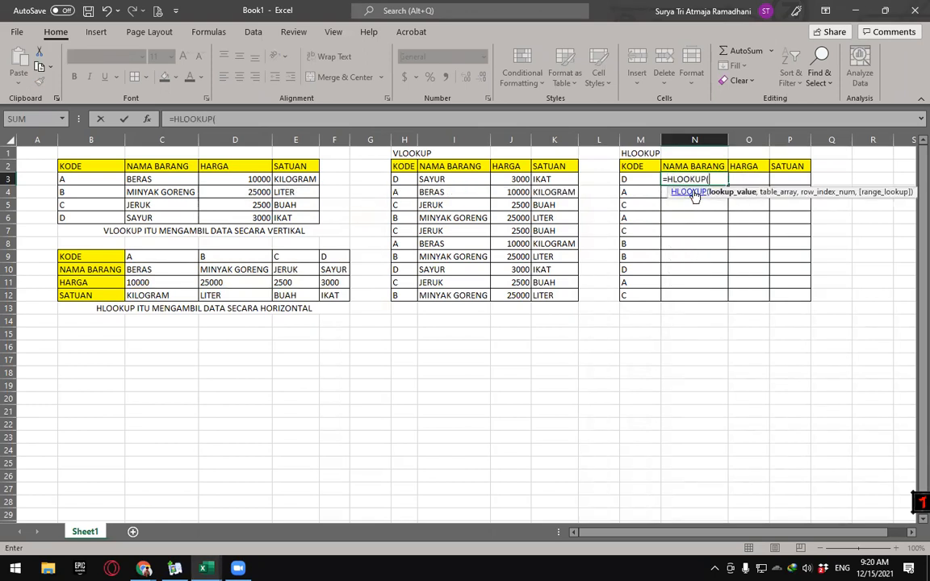
pyautogui.click(636, 180)
pyautogui.write(',')
pyautogui.moveTo(182, 257); pyautogui.dragTo(330, 290)
pyautogui.press('F4')
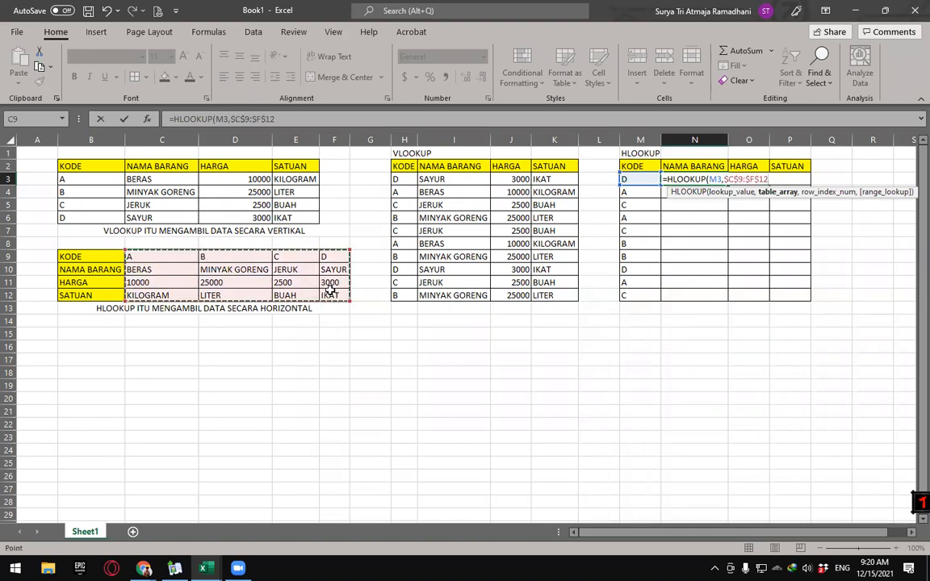
pyautogui.write(',2,FALSE')
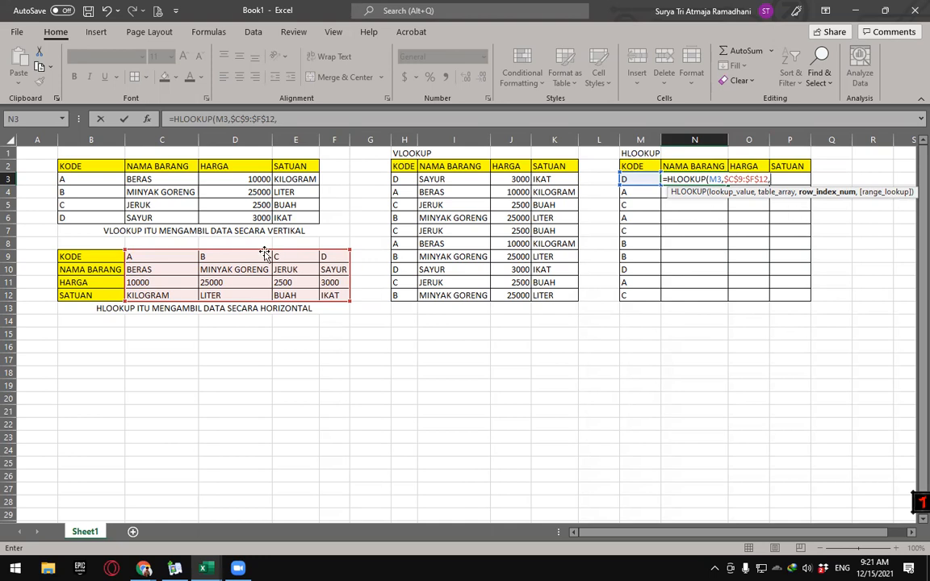
pyautogui.write('2,')
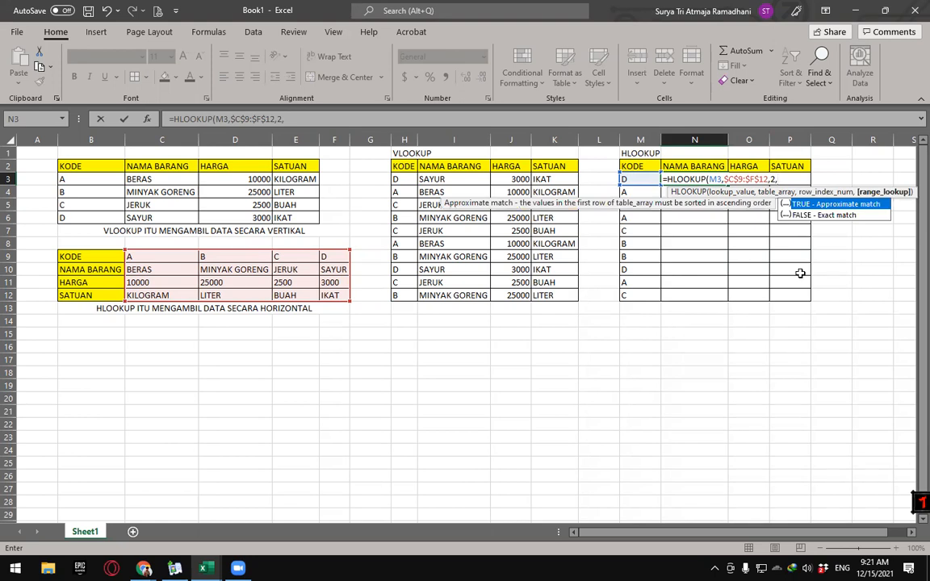
pyautogui.write('FALSE')
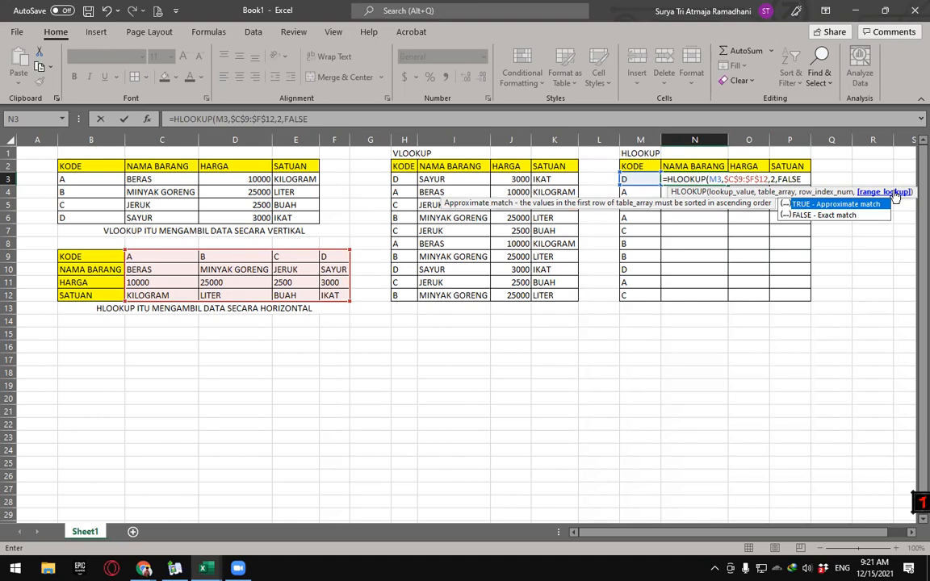
pyautogui.write(')')
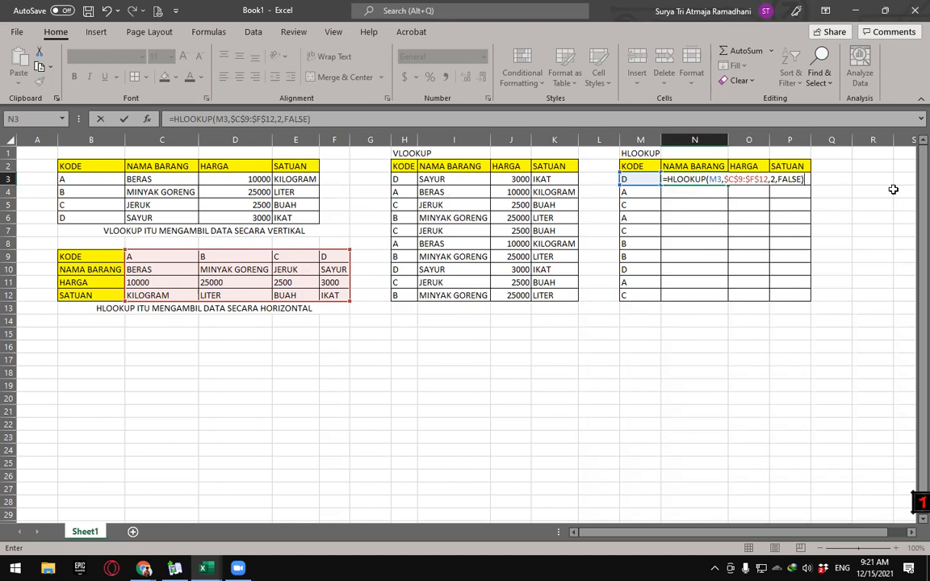
pyautogui.press('Return')
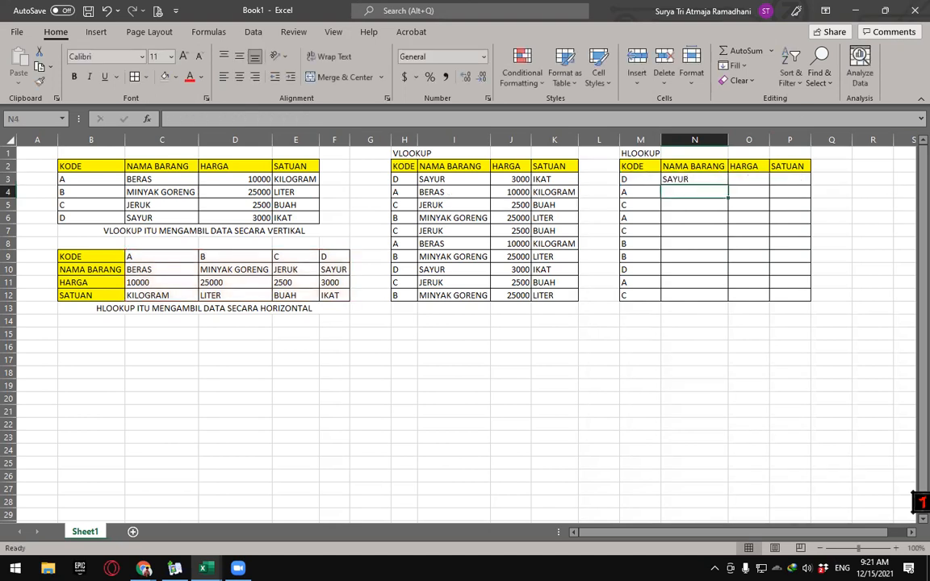
# Step: Copy the N3 item-name formula down through N12
pyautogui.click(701, 178)
pyautogui.doubleClick(728, 185)
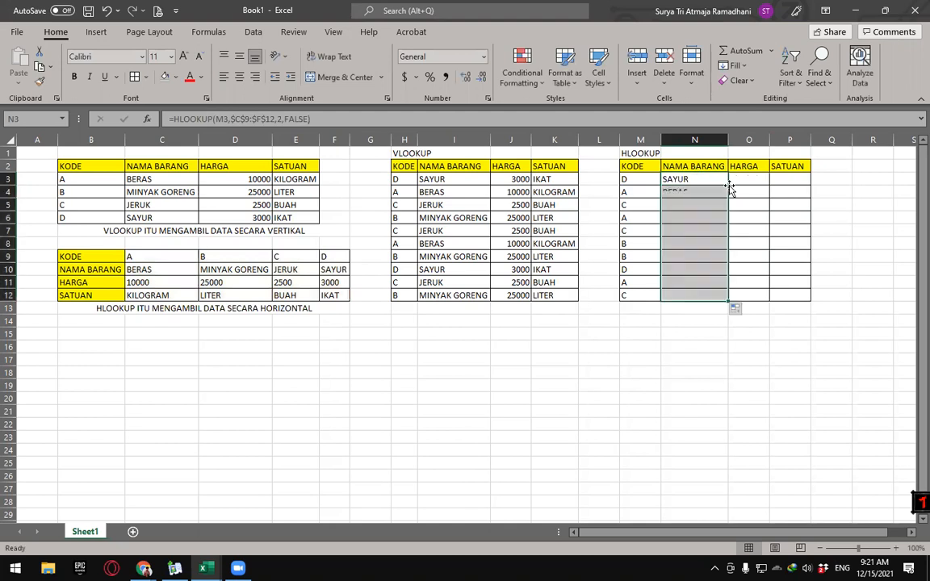
pyautogui.click(750, 375)
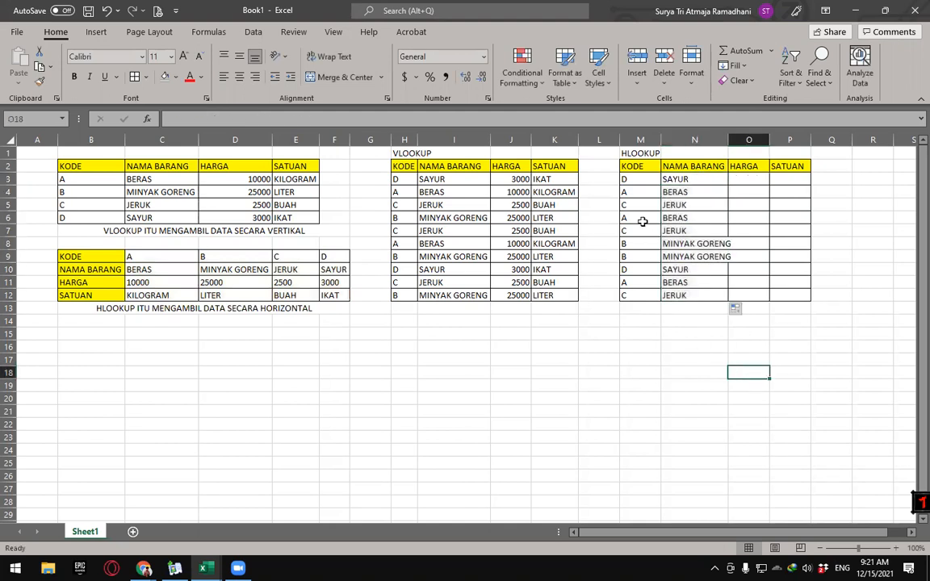
# Step: Test the HLOOKUP table by changing the code in M5 to B and the code in M8 to C
pyautogui.click(636, 205)
pyautogui.write('B')
pyautogui.press('Return')
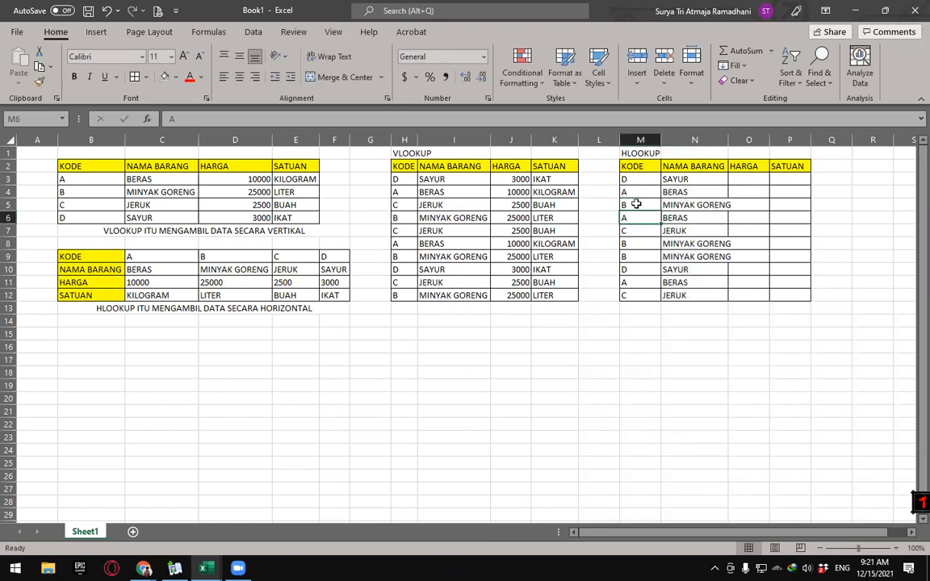
pyautogui.press('Return')
pyautogui.press('Return')
pyautogui.write('C')
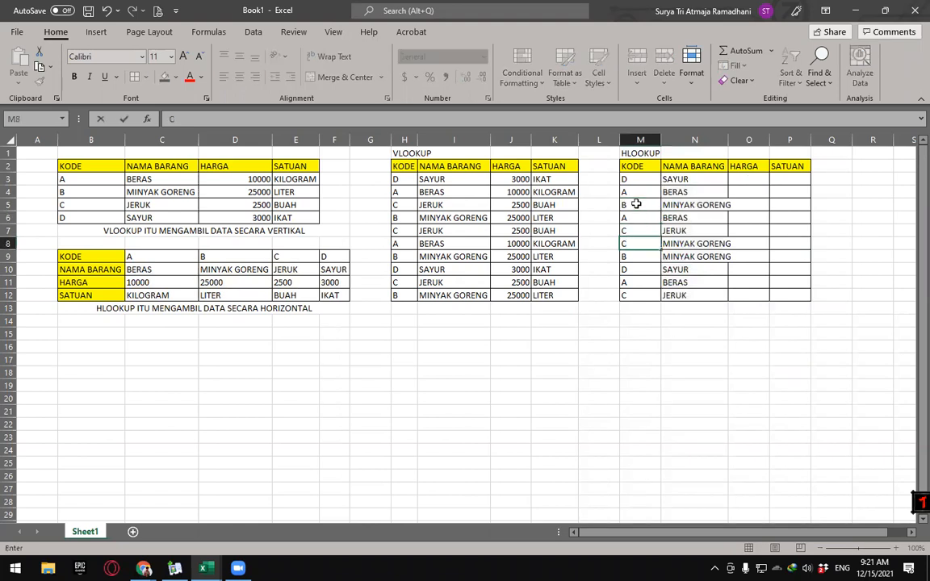
pyautogui.press('Return')
pyautogui.press('Up')
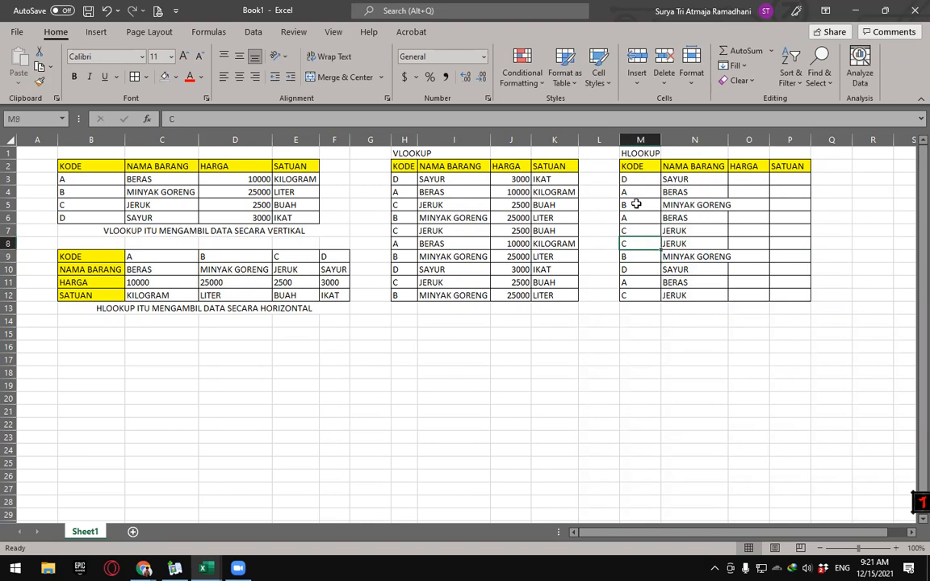
# Step: Set the code in M8 to A and widen column N to fit the longest item name
pyautogui.write('A')
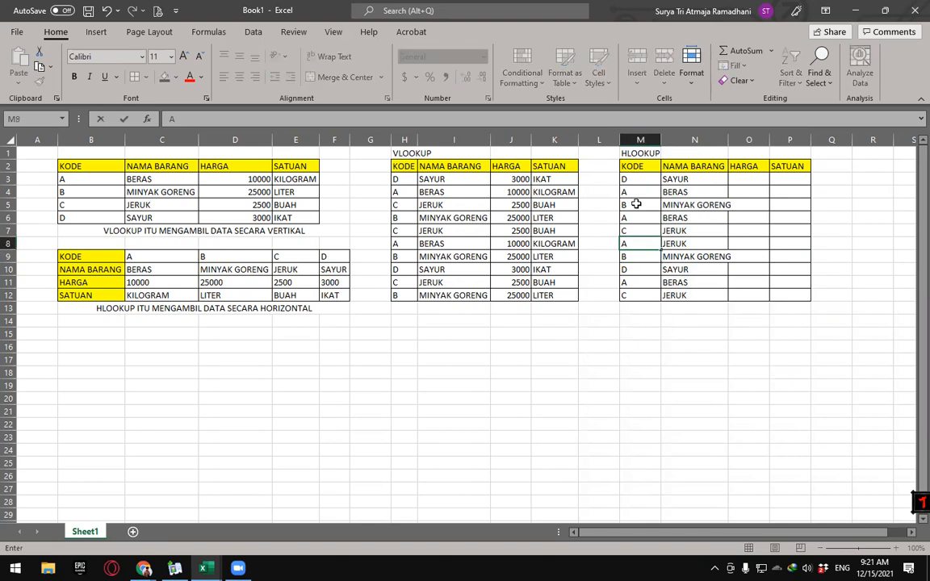
pyautogui.press('Return')
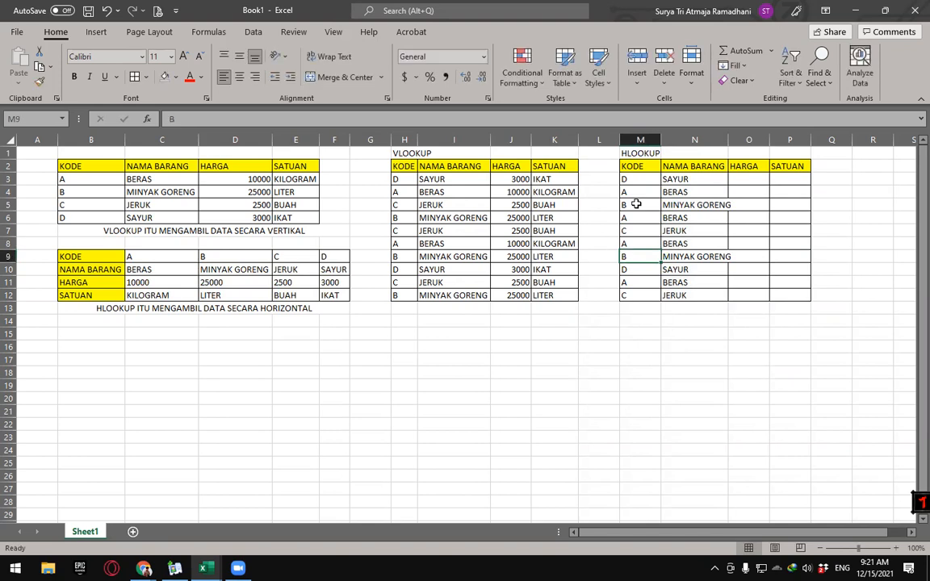
pyautogui.moveTo(728, 135); pyautogui.dragTo(735, 135)
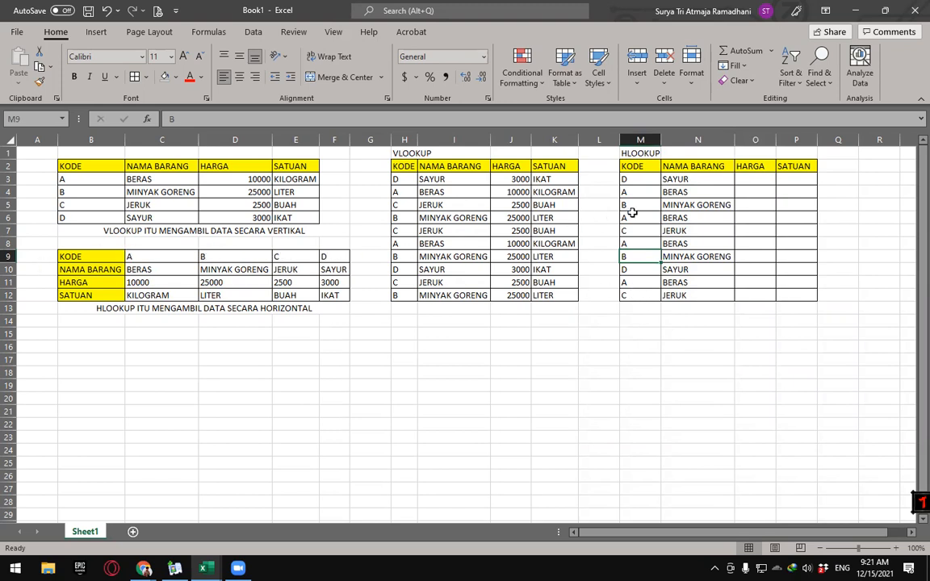
# Step: Test the item-name formula with the unlisted code E in M3, check the results in column N, and restore the code D
pyautogui.click(636, 179)
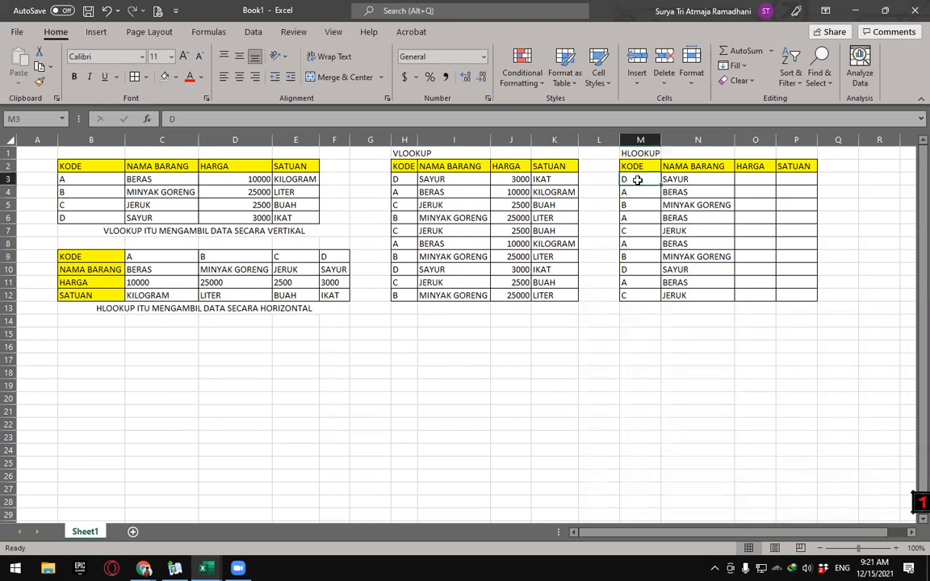
pyautogui.write('E')
pyautogui.press('Return')
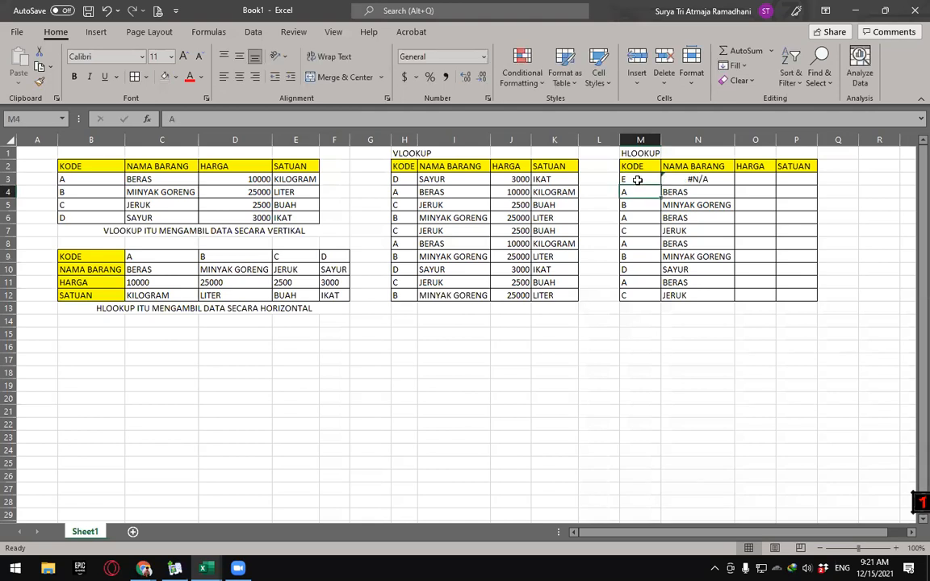
pyautogui.click(720, 180)
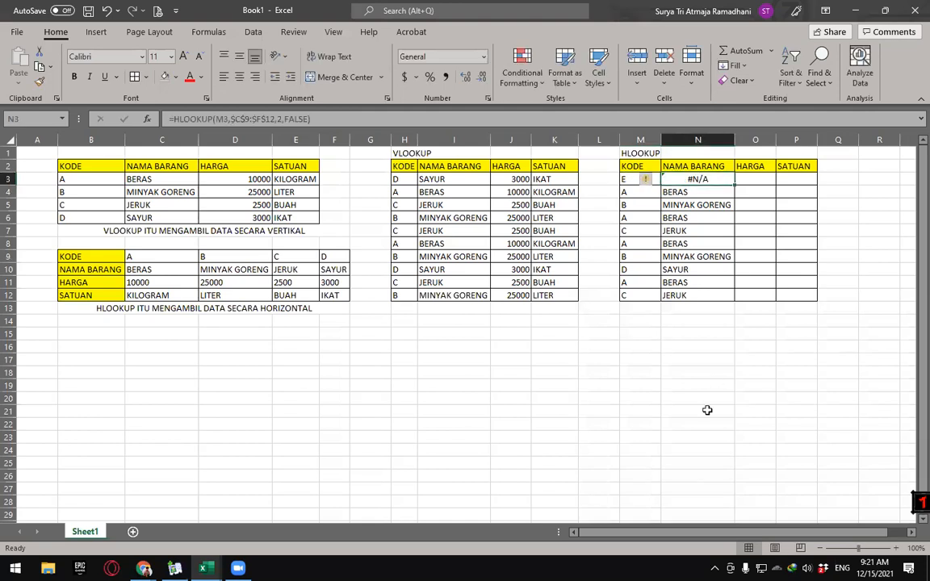
pyautogui.click(699, 242)
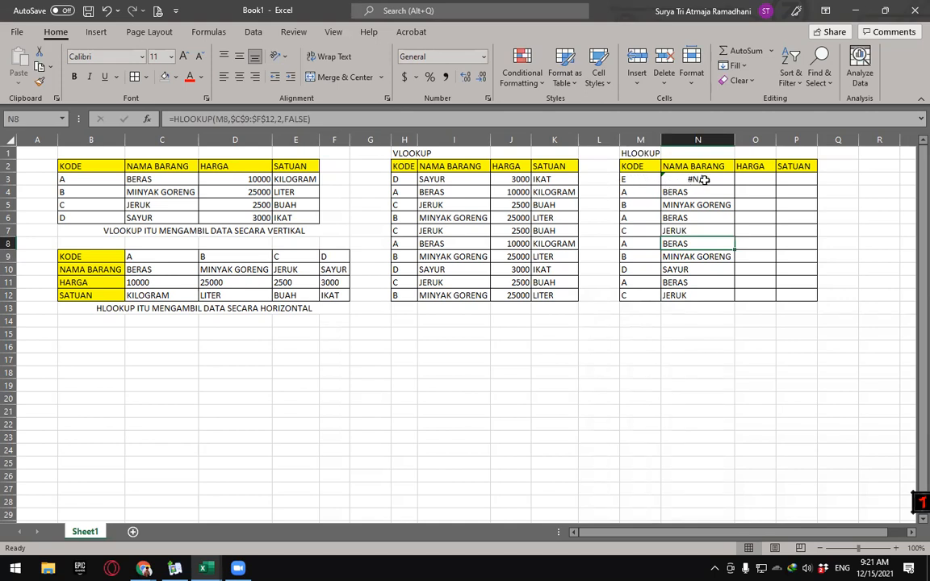
pyautogui.click(638, 180)
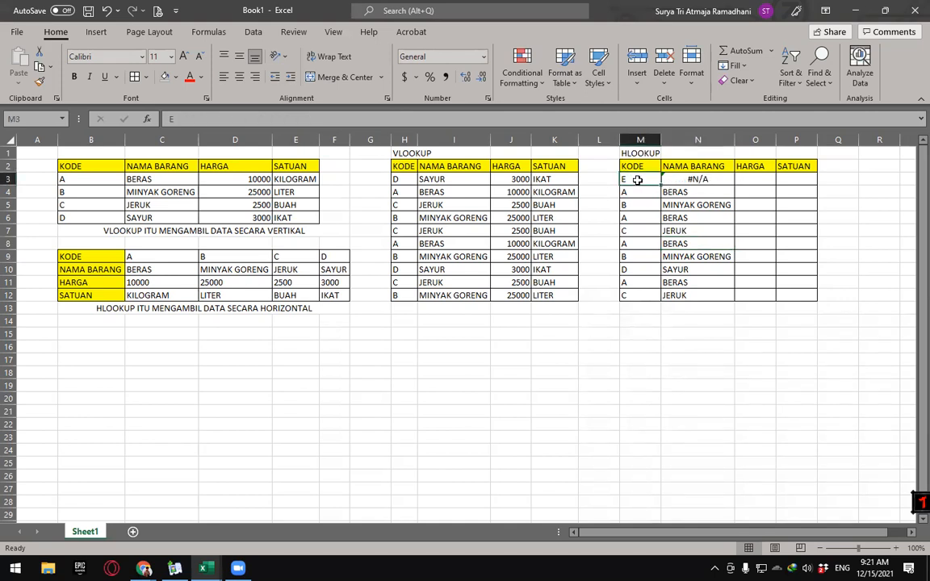
pyautogui.write('D')
pyautogui.press('Return')
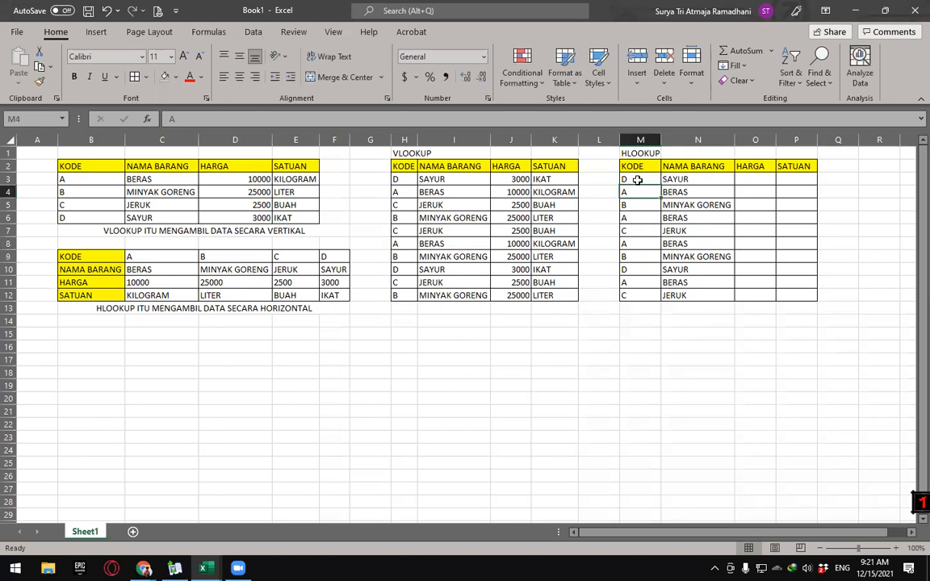
# Step: Enter the price formula =HLOOKUP(M3,$C$9:$F$12,3,FALSE) in O3 of the HLOOKUP table
pyautogui.click(751, 181)
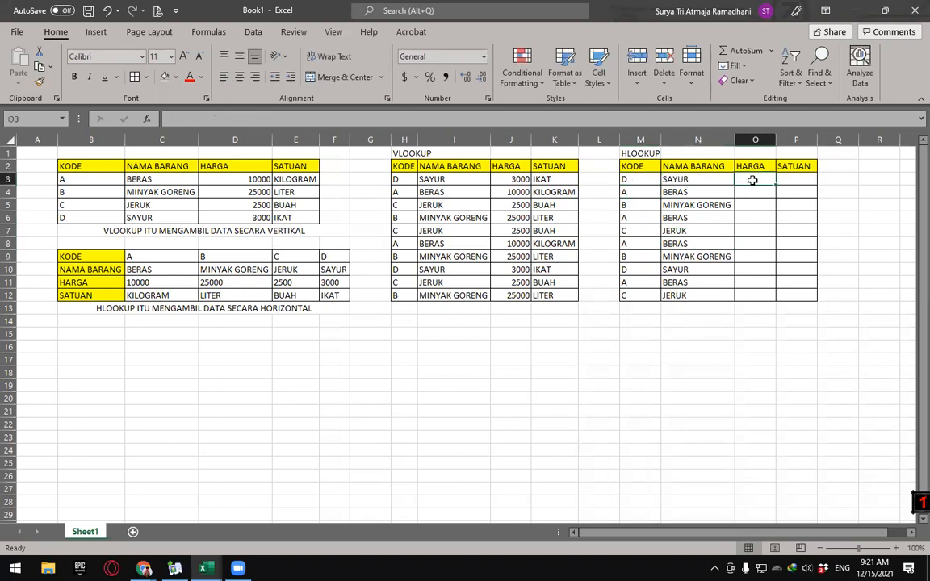
pyautogui.write('=HL')
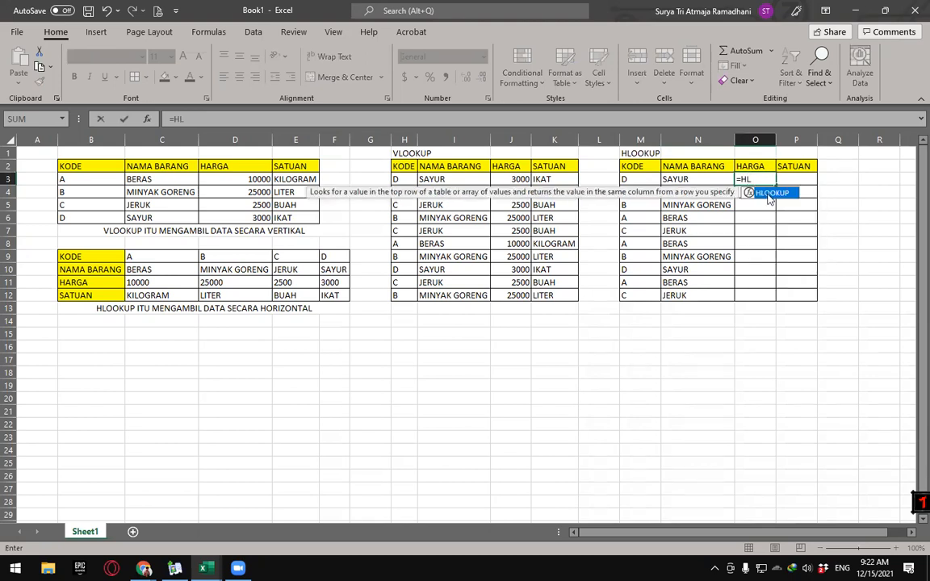
pyautogui.press('Tab')
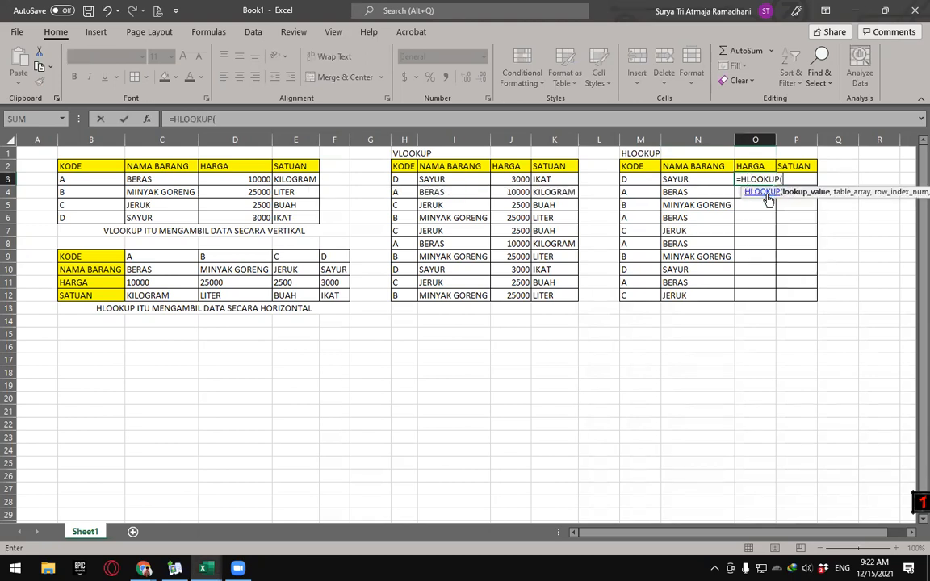
pyautogui.click(640, 180)
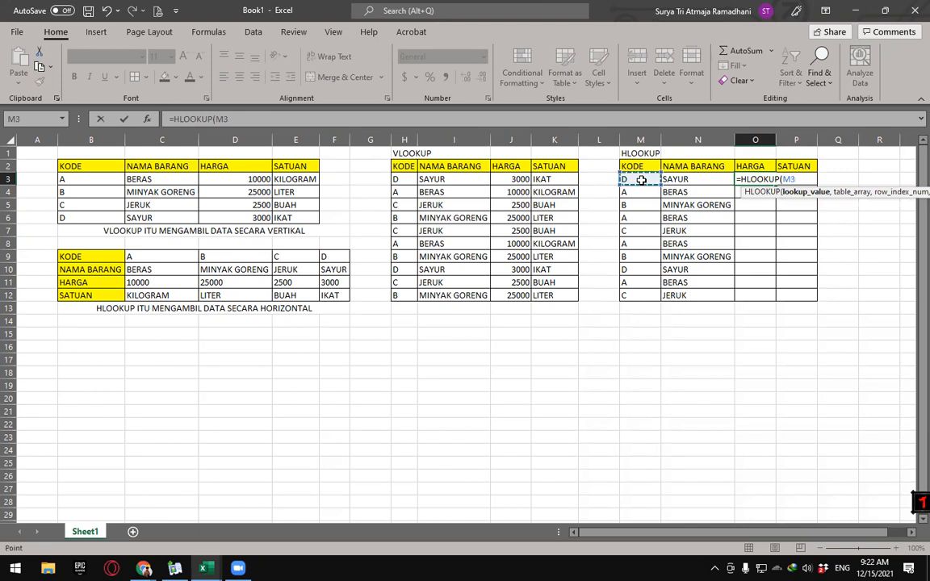
pyautogui.write(',')
pyautogui.moveTo(129, 256); pyautogui.dragTo(329, 294)
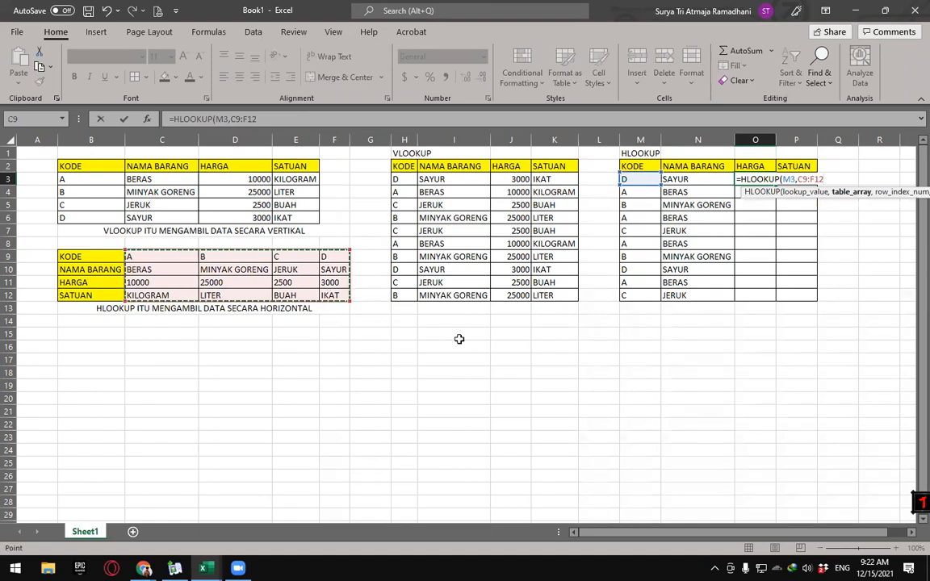
pyautogui.press('F4')
pyautogui.write(',')
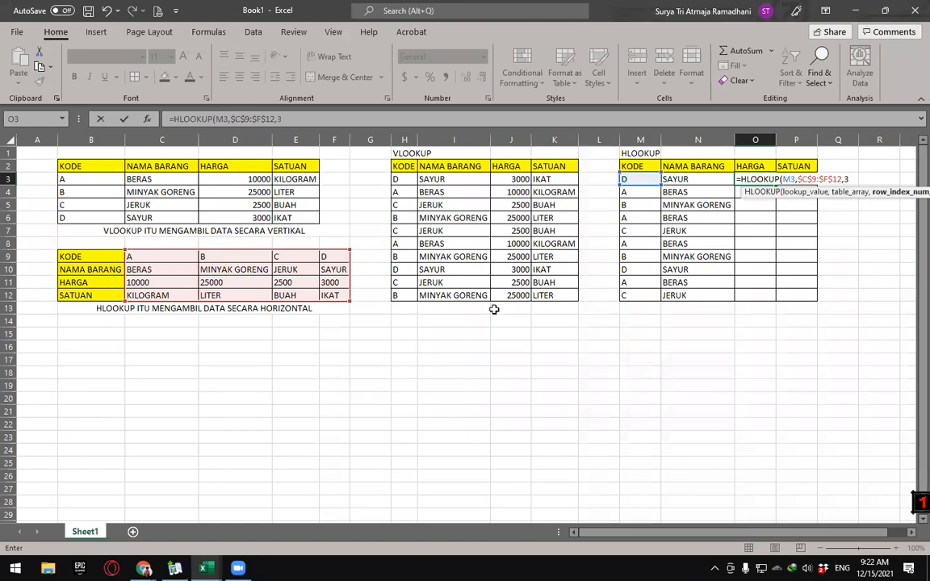
pyautogui.write('3,FALSE')
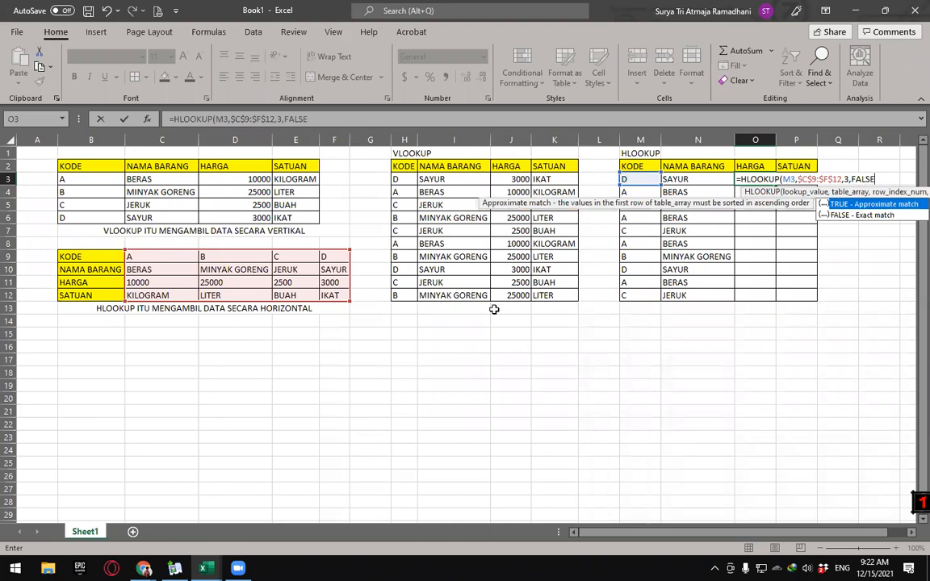
pyautogui.write(')')
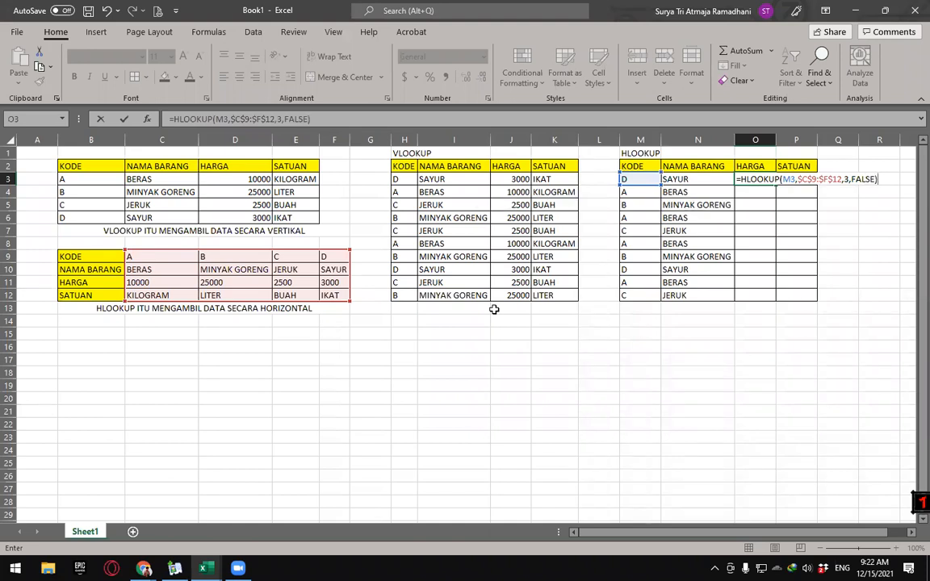
pyautogui.press('Return')
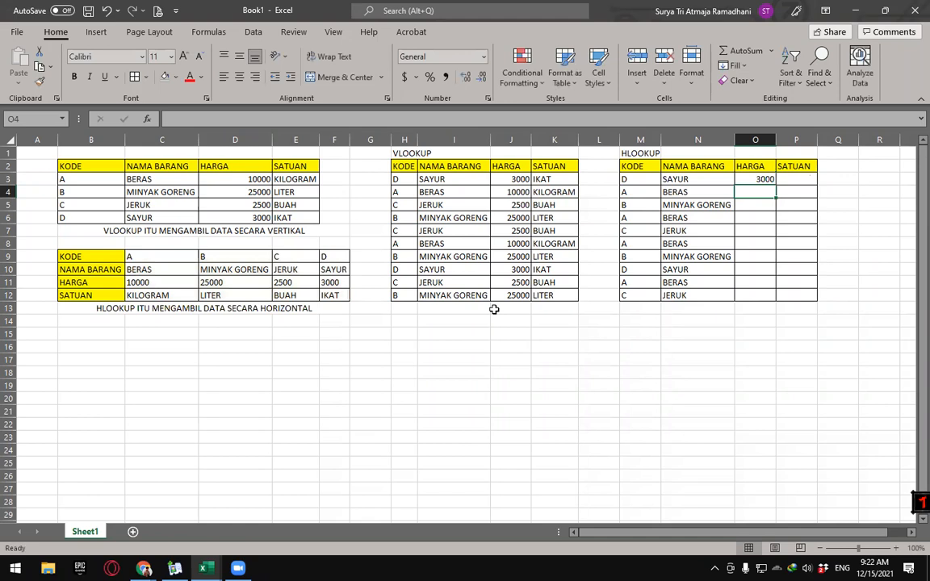
# Step: Enter the unit formula =HLOOKUP(M3,$C$9:$F$12,4,FALSE) in P3 of the HLOOKUP table
pyautogui.click(800, 178)
pyautogui.write('=')
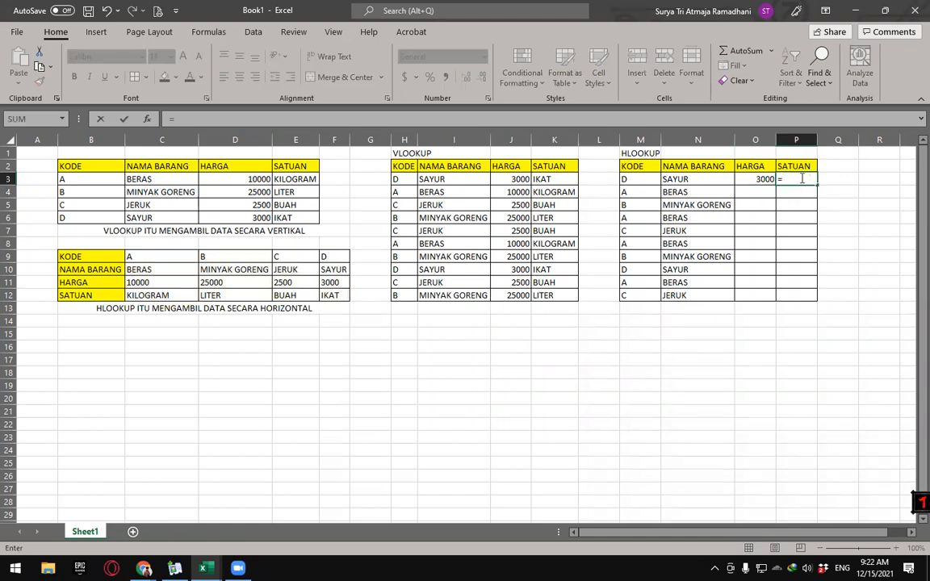
pyautogui.write('HLL')
pyautogui.press('BackSpace')
pyautogui.doubleClick(807, 194)
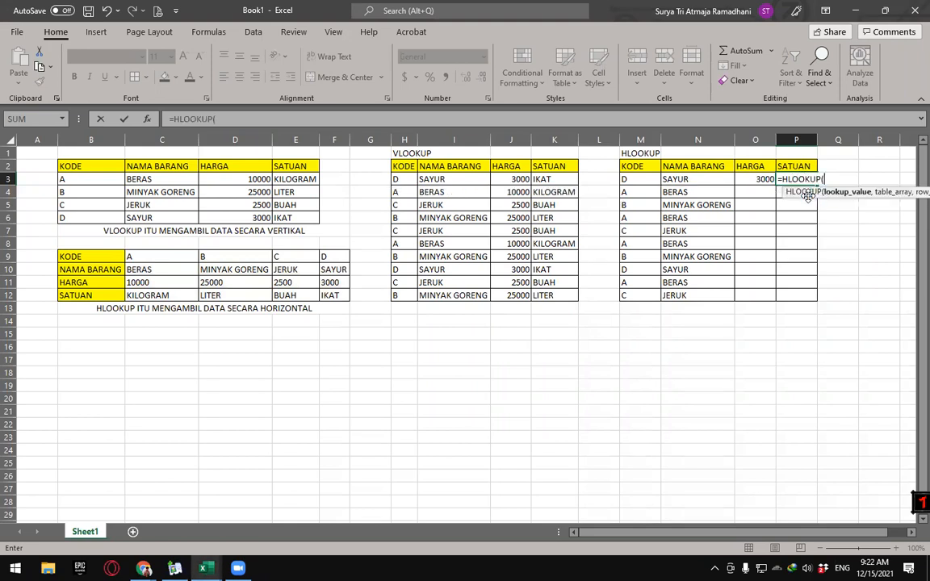
pyautogui.click(636, 180)
pyautogui.write(',')
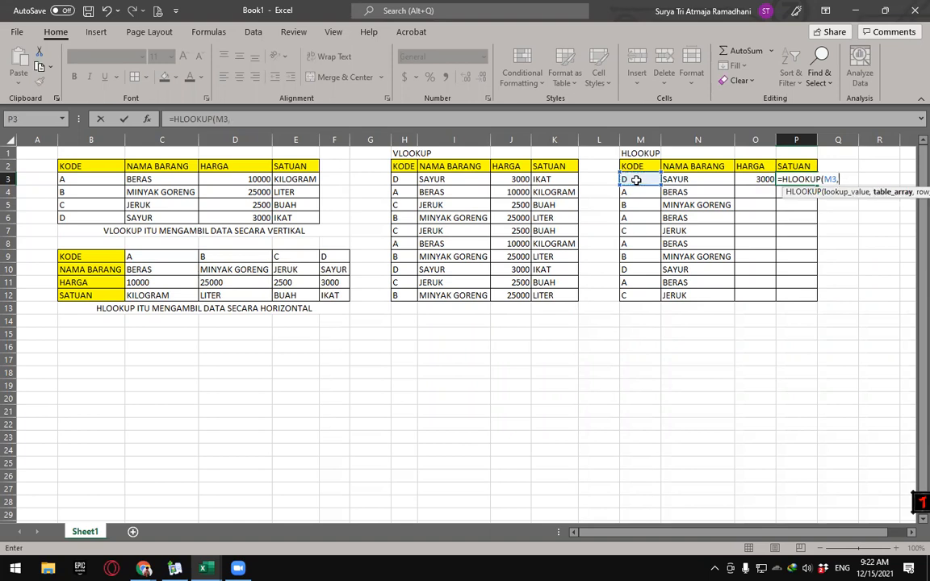
pyautogui.moveTo(145, 256); pyautogui.dragTo(365, 286)
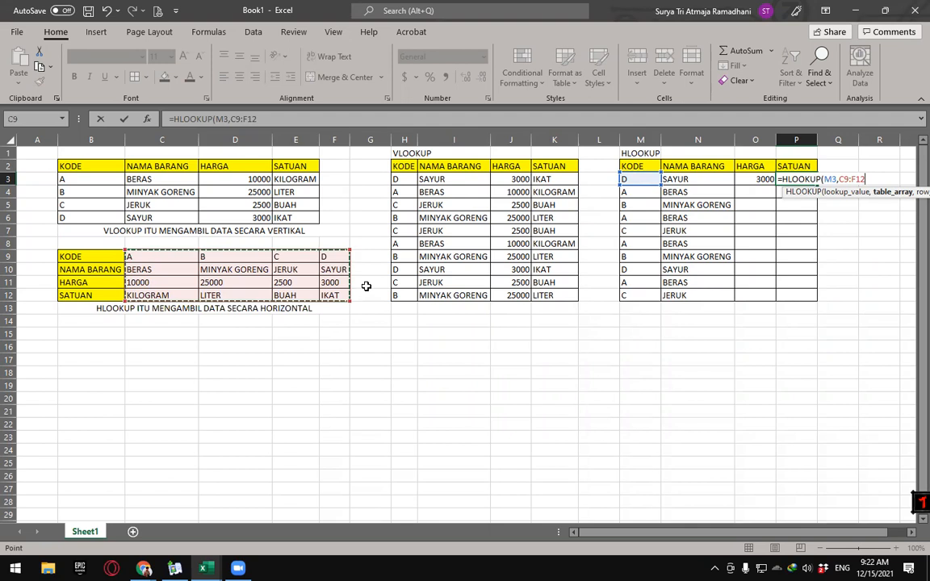
pyautogui.press('F4')
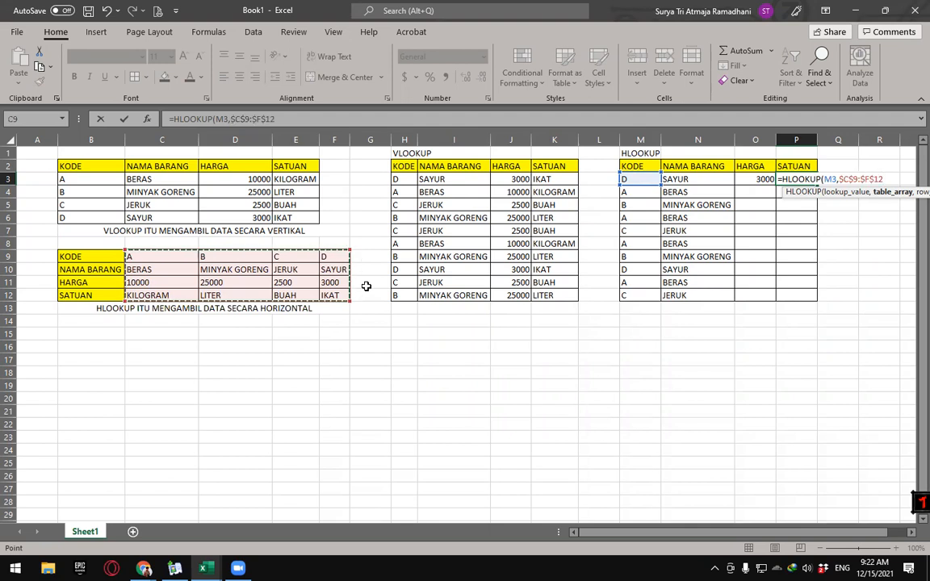
pyautogui.write(',')
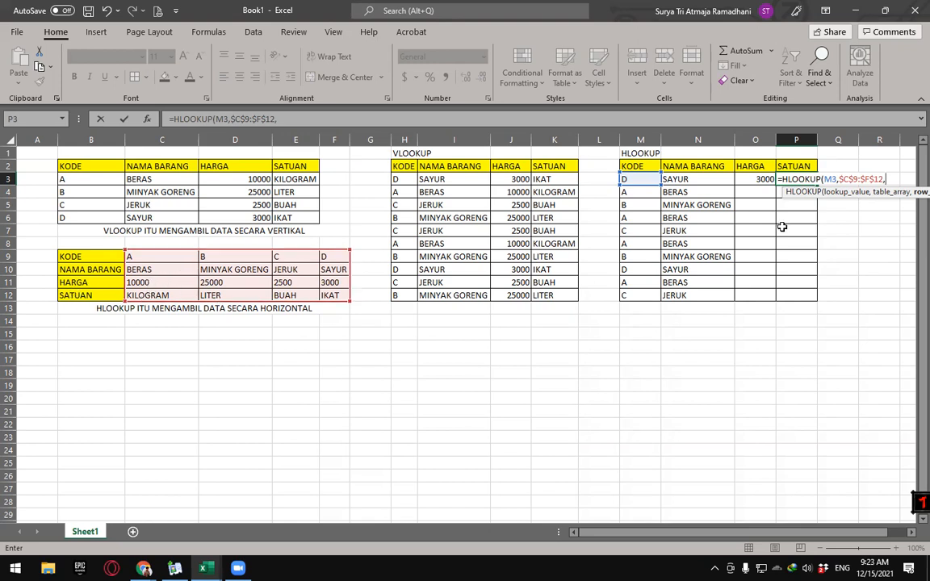
pyautogui.write('4,FALSE')
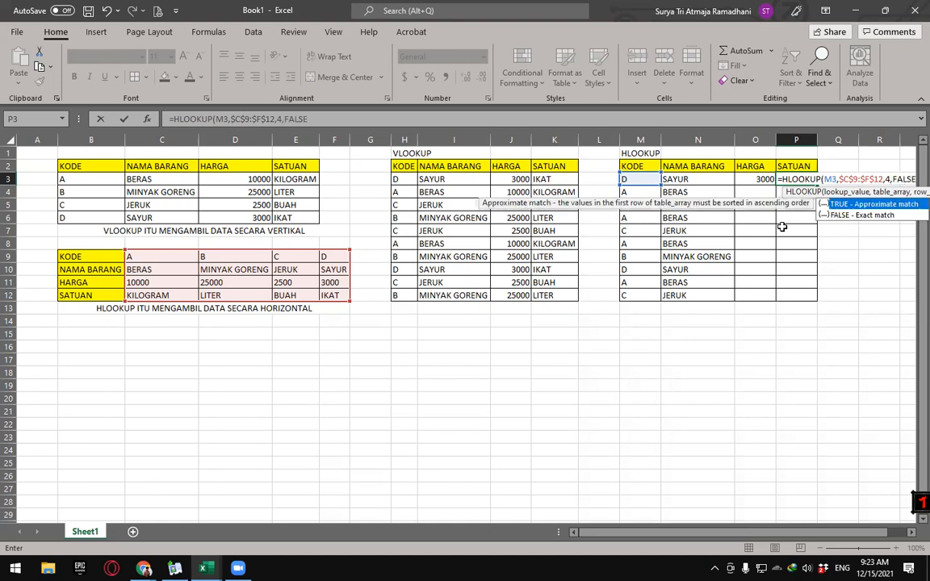
pyautogui.write(')')
pyautogui.press('Return')
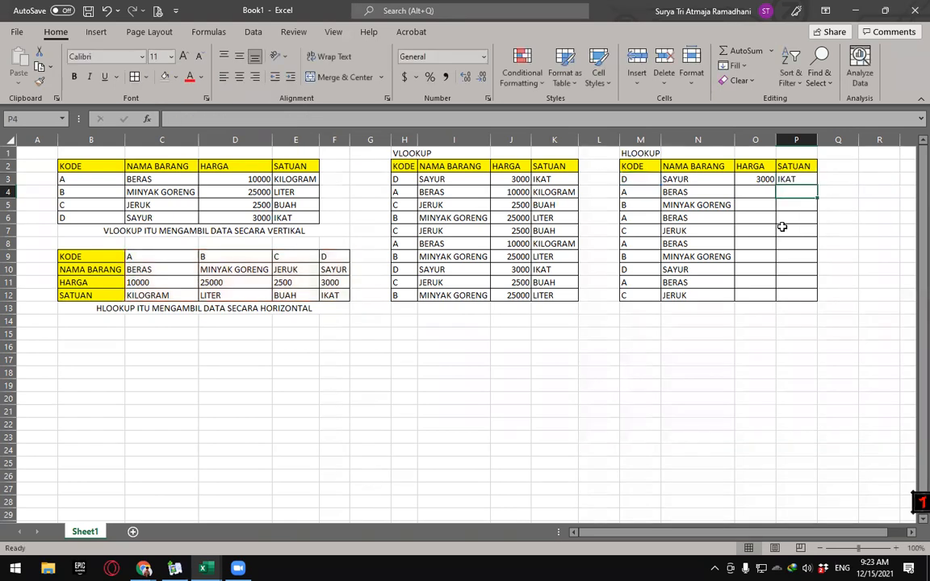
# Step: Fill the price and unit formulas from O3 and P3 down to row 12 and autofit column P
pyautogui.click(765, 179)
pyautogui.doubleClick(776, 185)
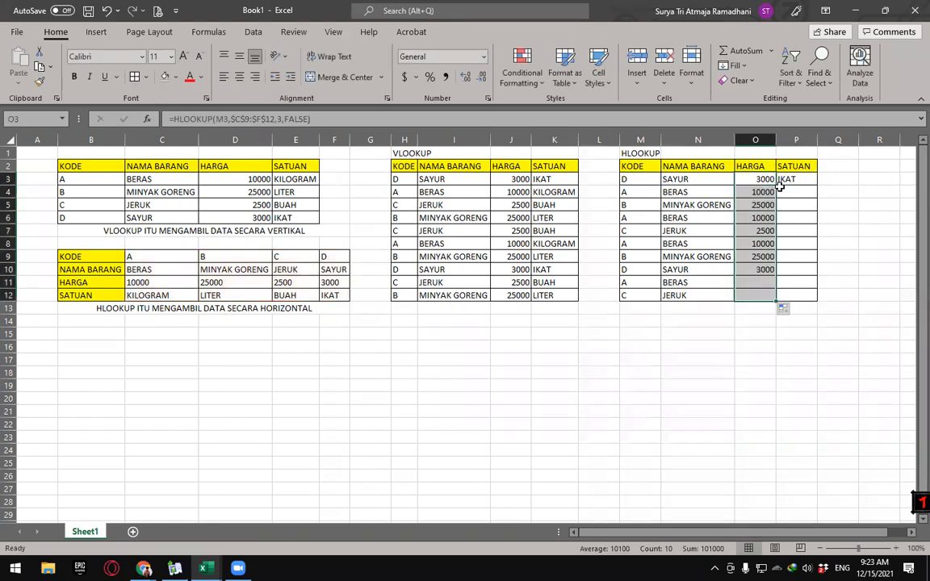
pyautogui.click(785, 180)
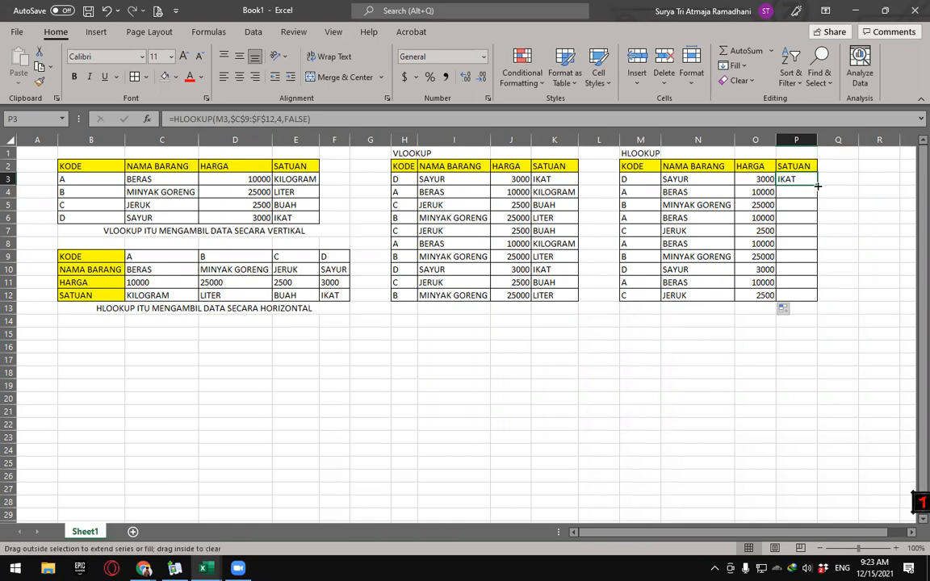
pyautogui.doubleClick(818, 185)
pyautogui.click(878, 255)
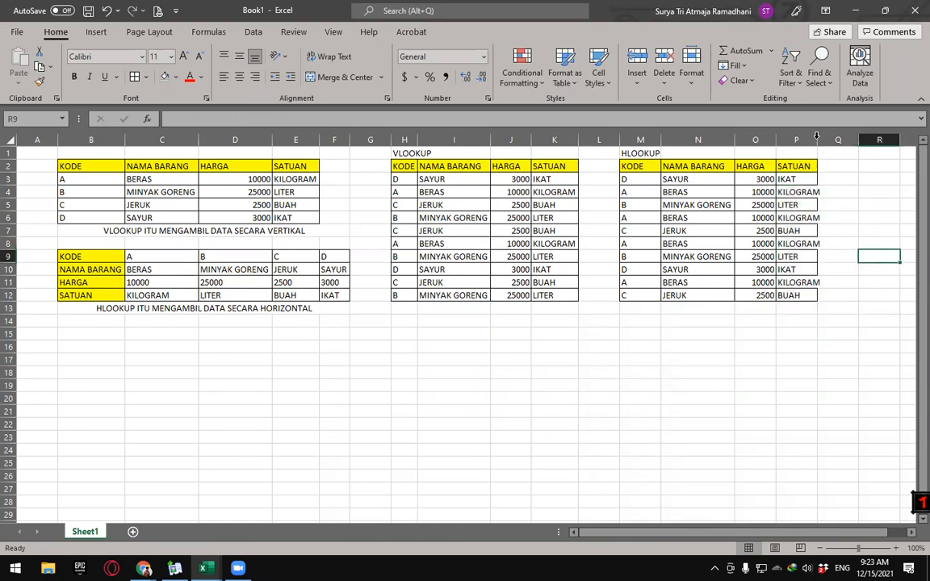
pyautogui.doubleClick(817, 136)
pyautogui.click(839, 232)
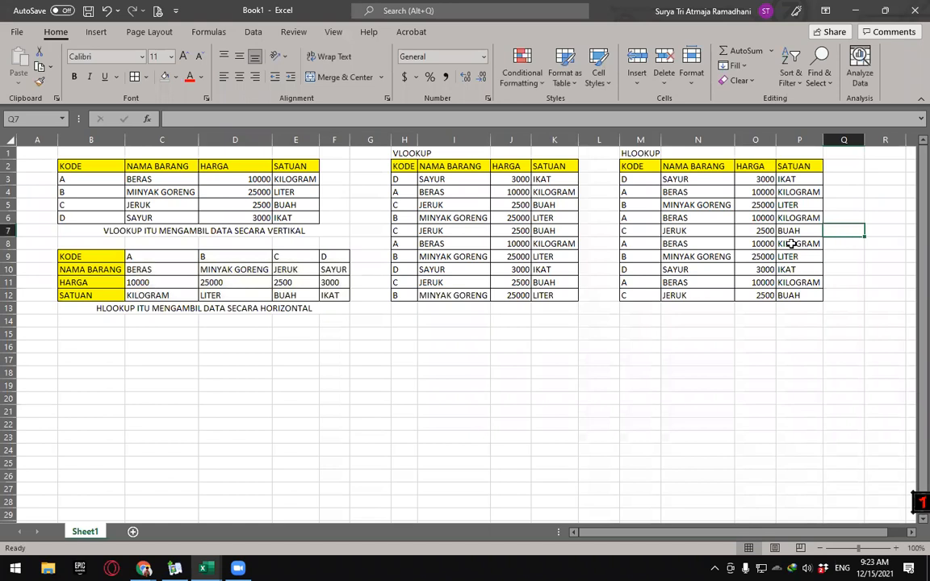
# Step: Test the HLOOKUP formulas with the unlisted code E in M7, then restore the code C
pyautogui.click(643, 233)
pyautogui.write('E')
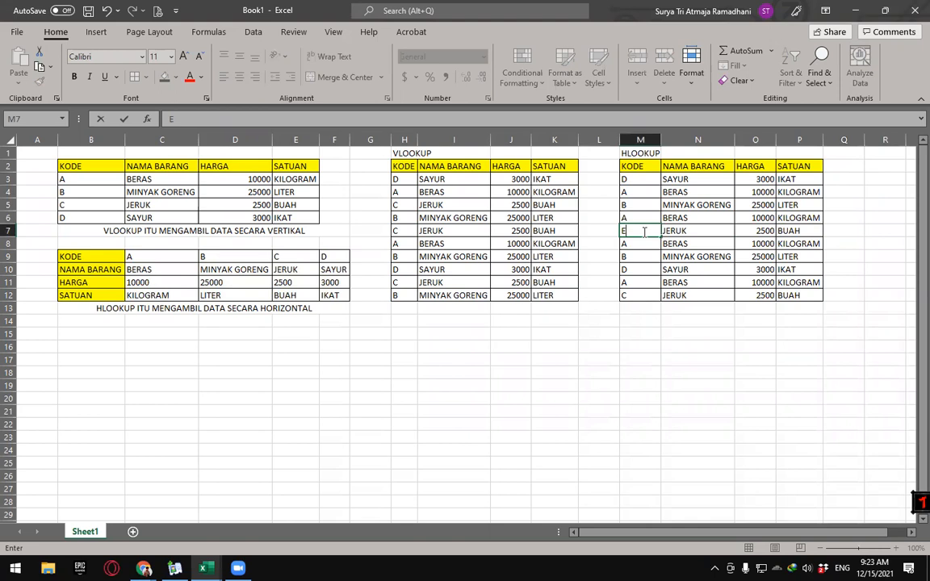
pyautogui.press('Return')
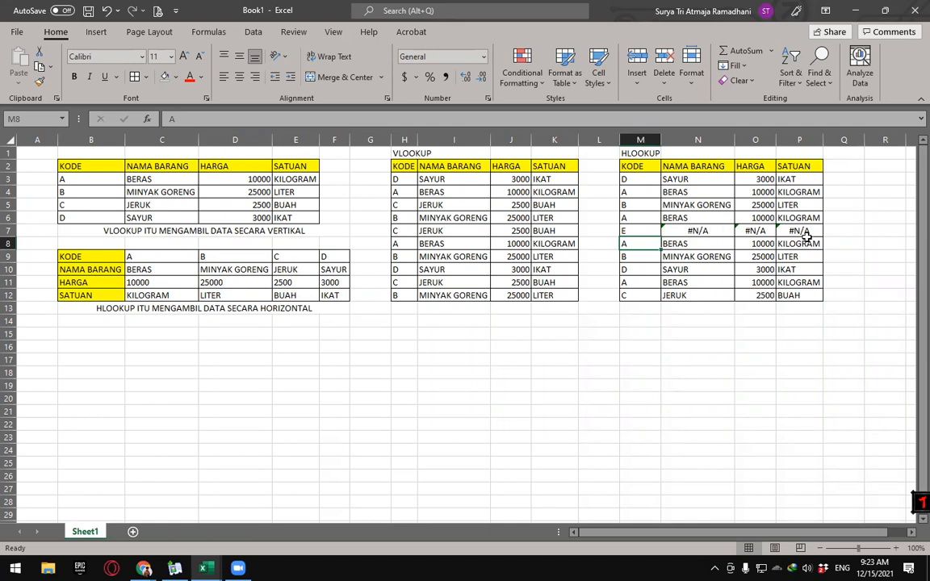
pyautogui.click(625, 232)
pyautogui.write('C')
pyautogui.press('Return')
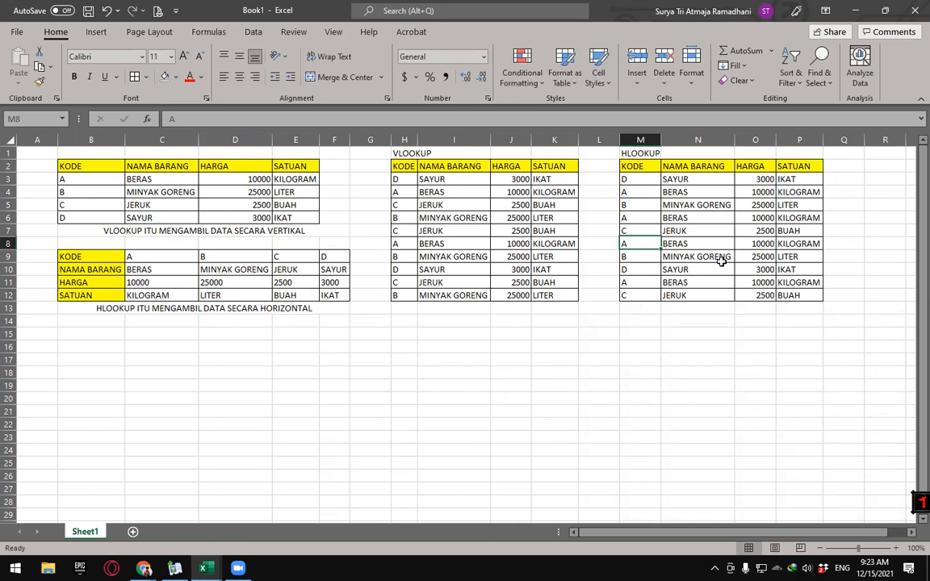
pyautogui.click(755, 349)
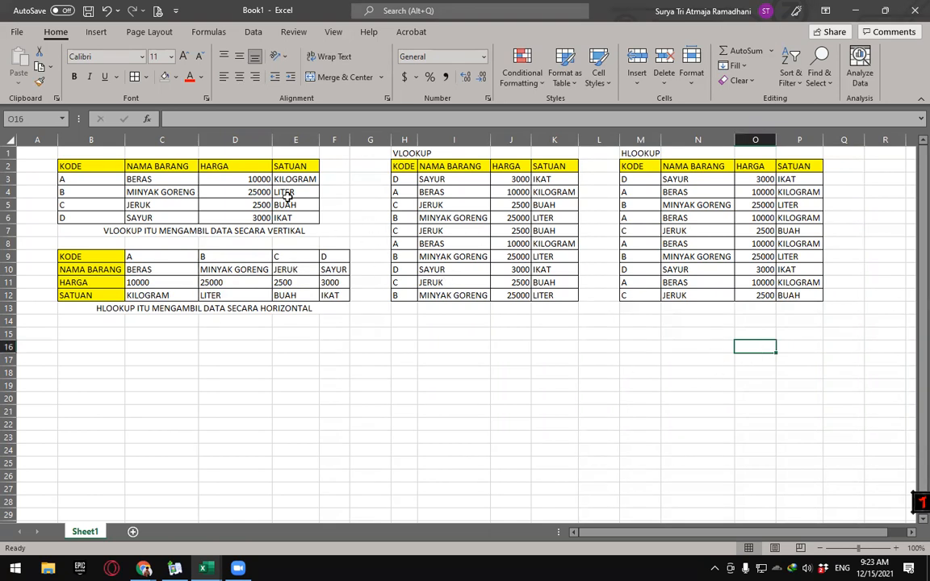
# Step: Review the horizontal source table's labels and data against the codes and lookup formulas in the VLOOKUP table
pyautogui.click(78, 269)
pyautogui.click(102, 295)
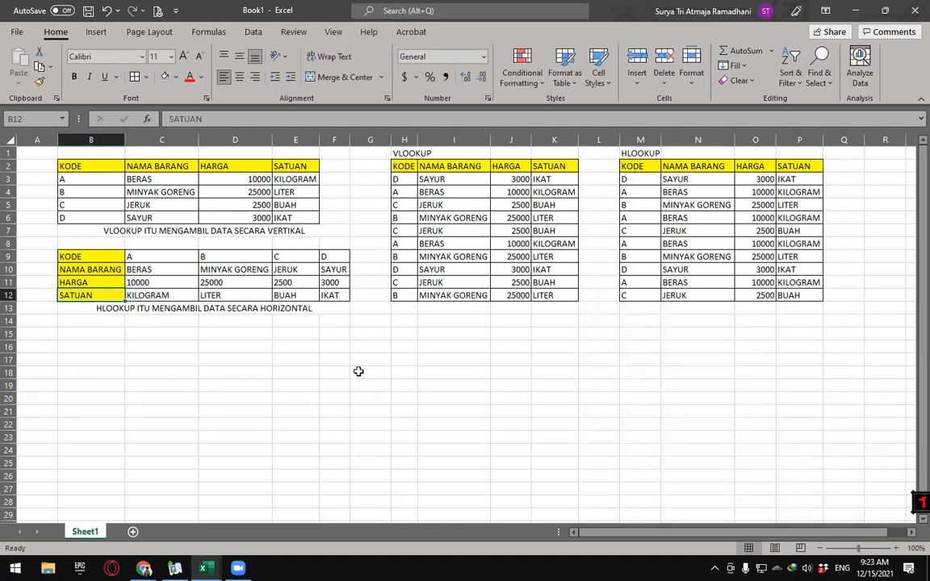
pyautogui.click(399, 192)
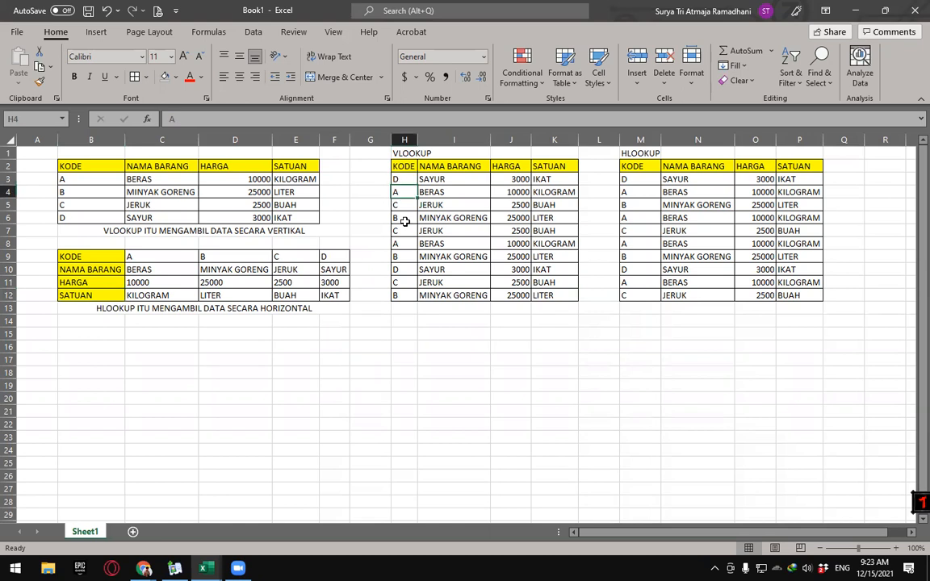
pyautogui.click(398, 178)
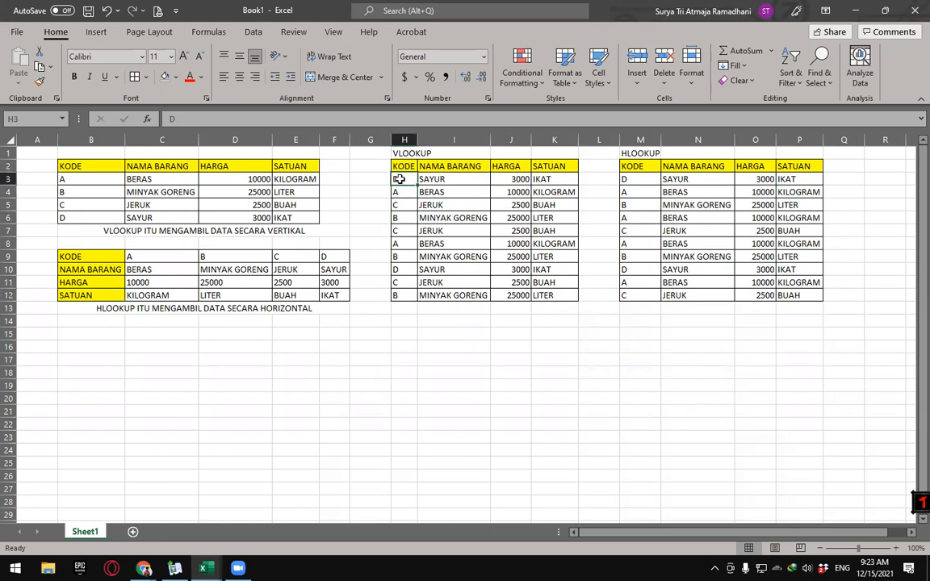
pyautogui.click(424, 179)
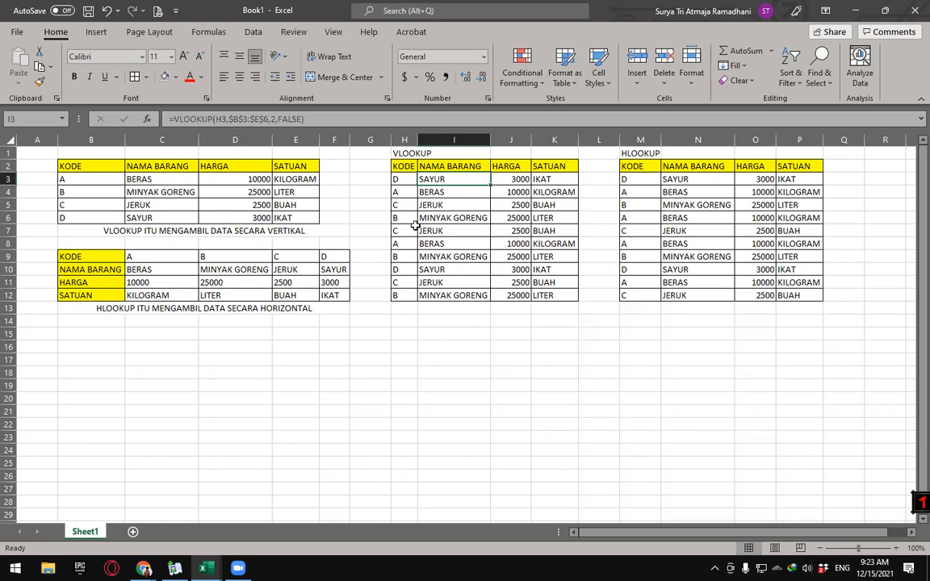
pyautogui.click(401, 193)
pyautogui.click(406, 214)
pyautogui.click(405, 257)
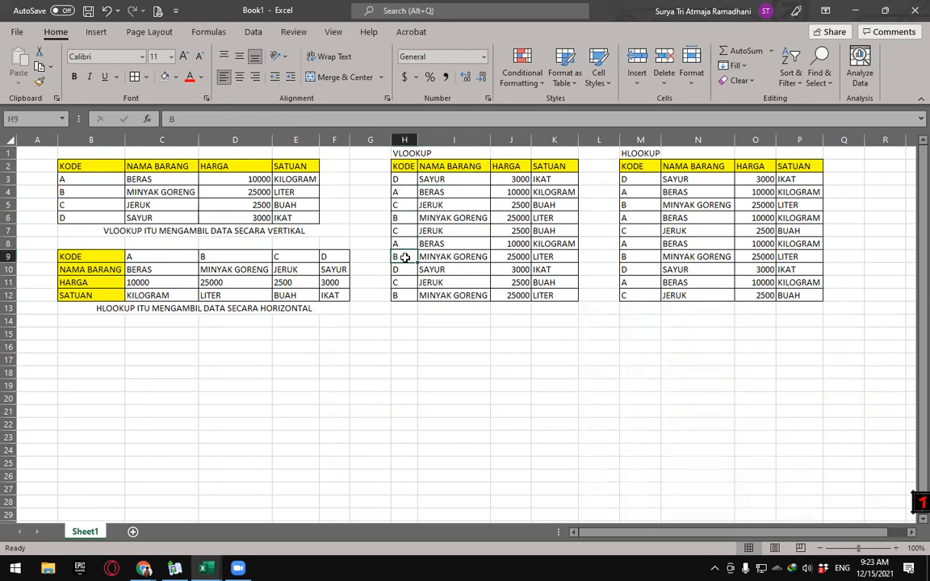
pyautogui.click(396, 217)
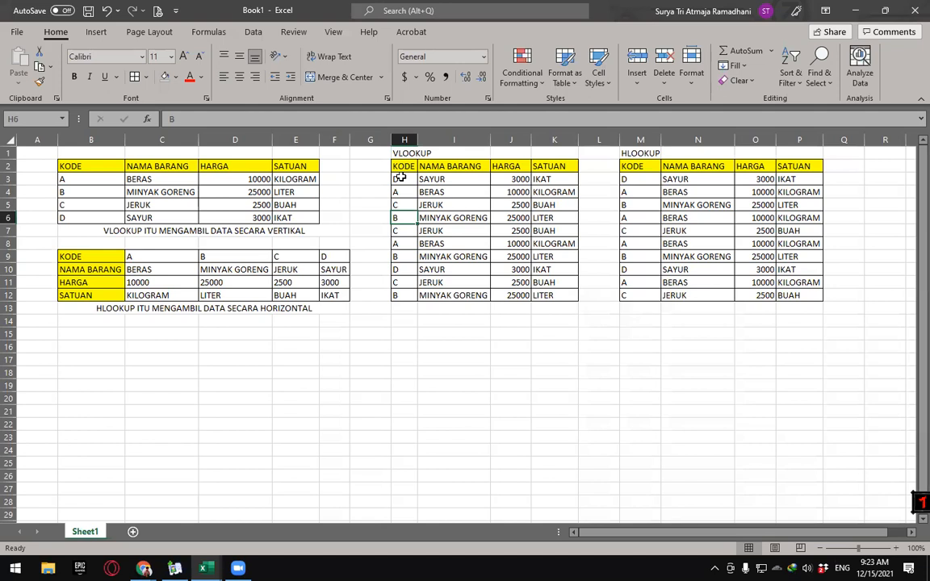
pyautogui.click(402, 193)
pyautogui.click(403, 218)
pyautogui.click(449, 183)
pyautogui.click(511, 204)
pyautogui.click(551, 207)
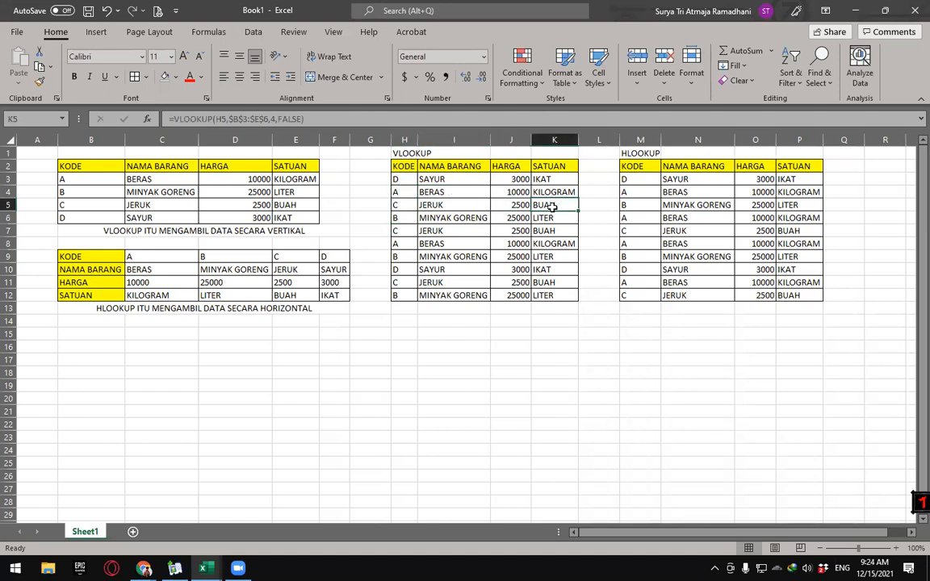
pyautogui.click(133, 282)
pyautogui.click(167, 255)
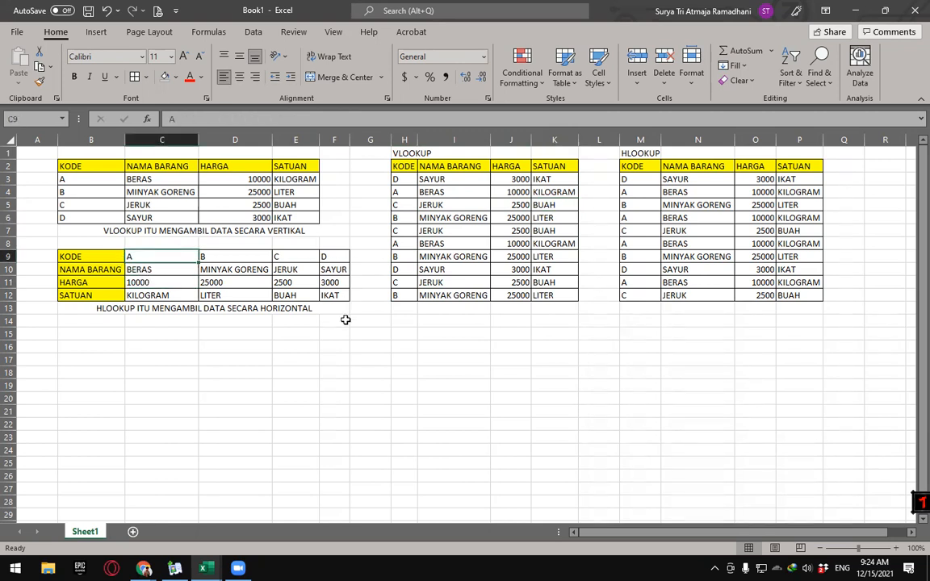